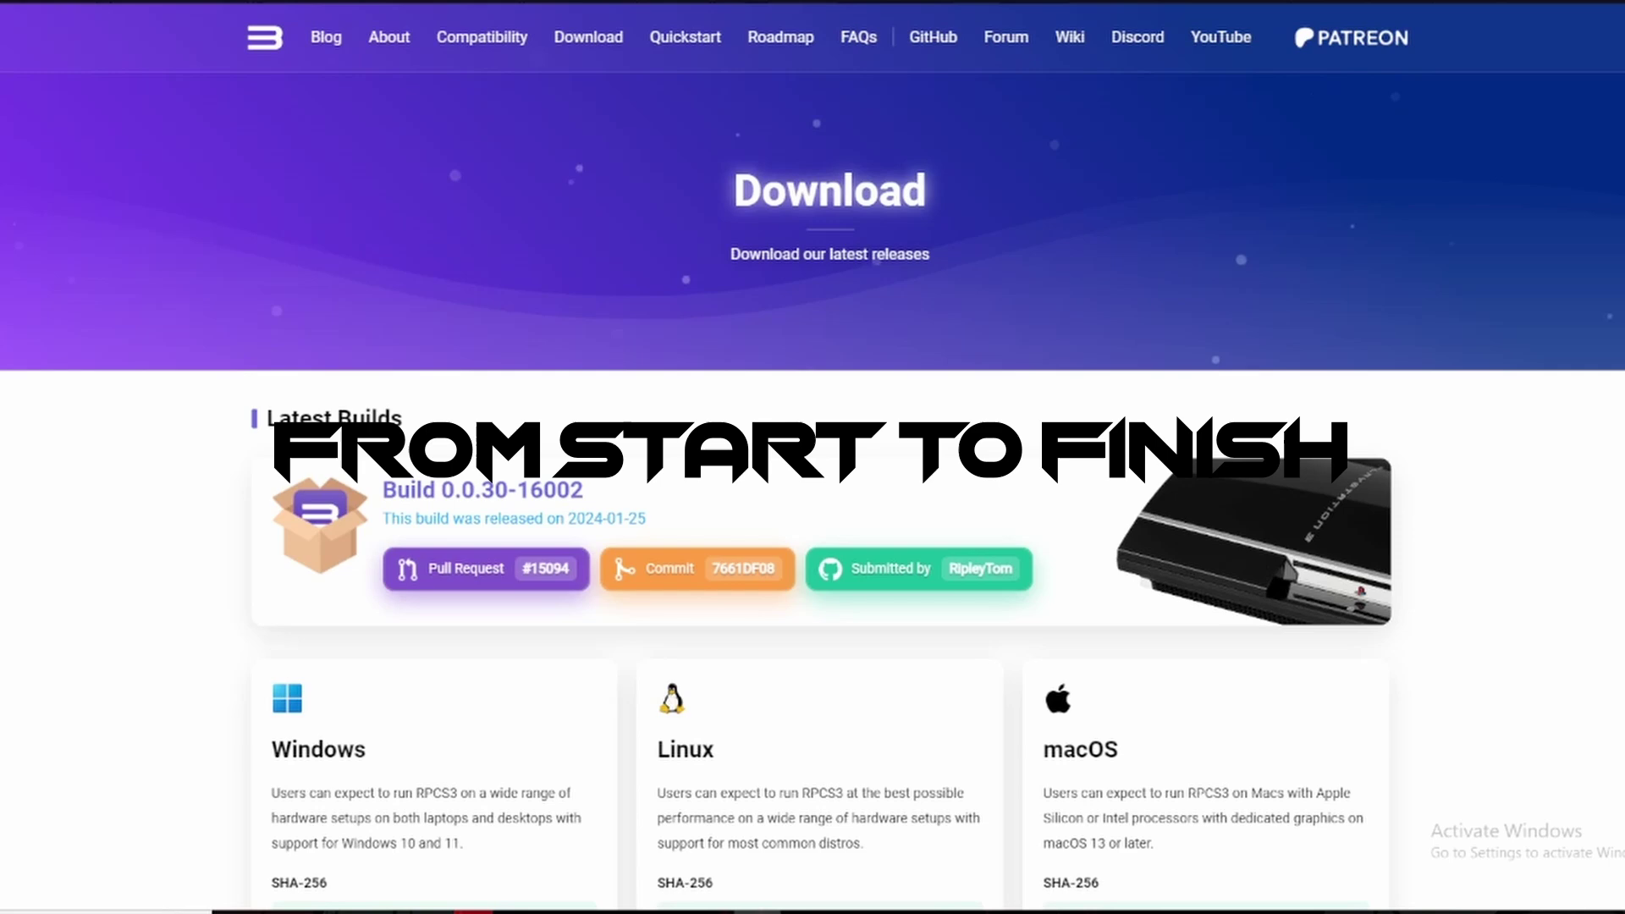
- Download the RPCS3 Windows build 0.0.30-16002 from the RPCS3 download page
scroll(557, 720, down, 2)
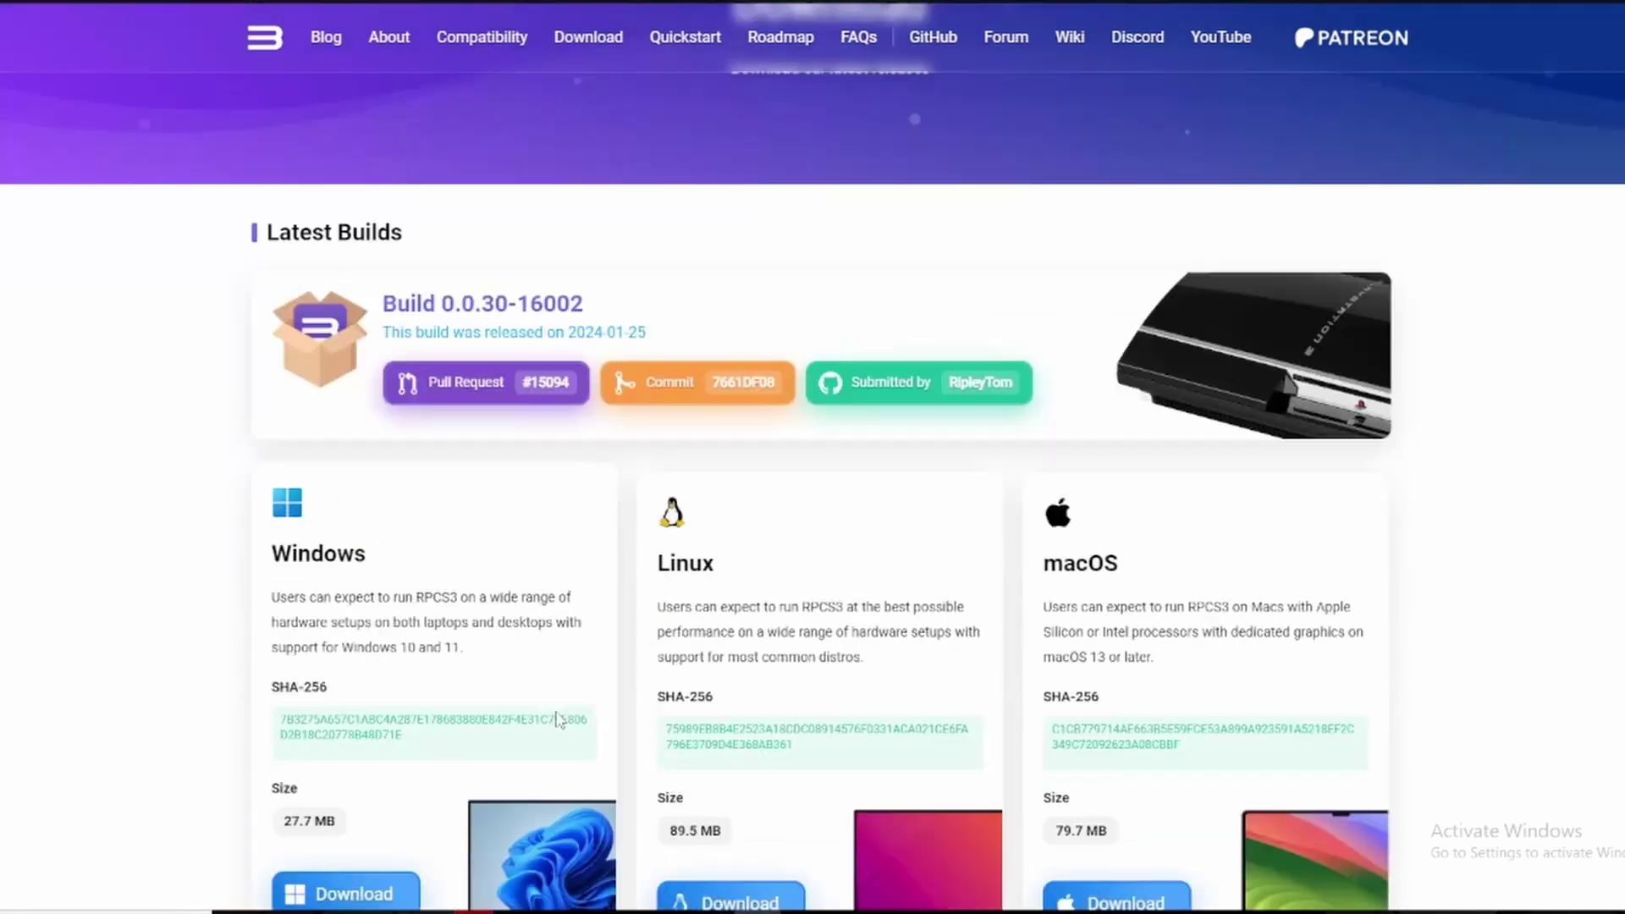
scroll(558, 719, down, 1)
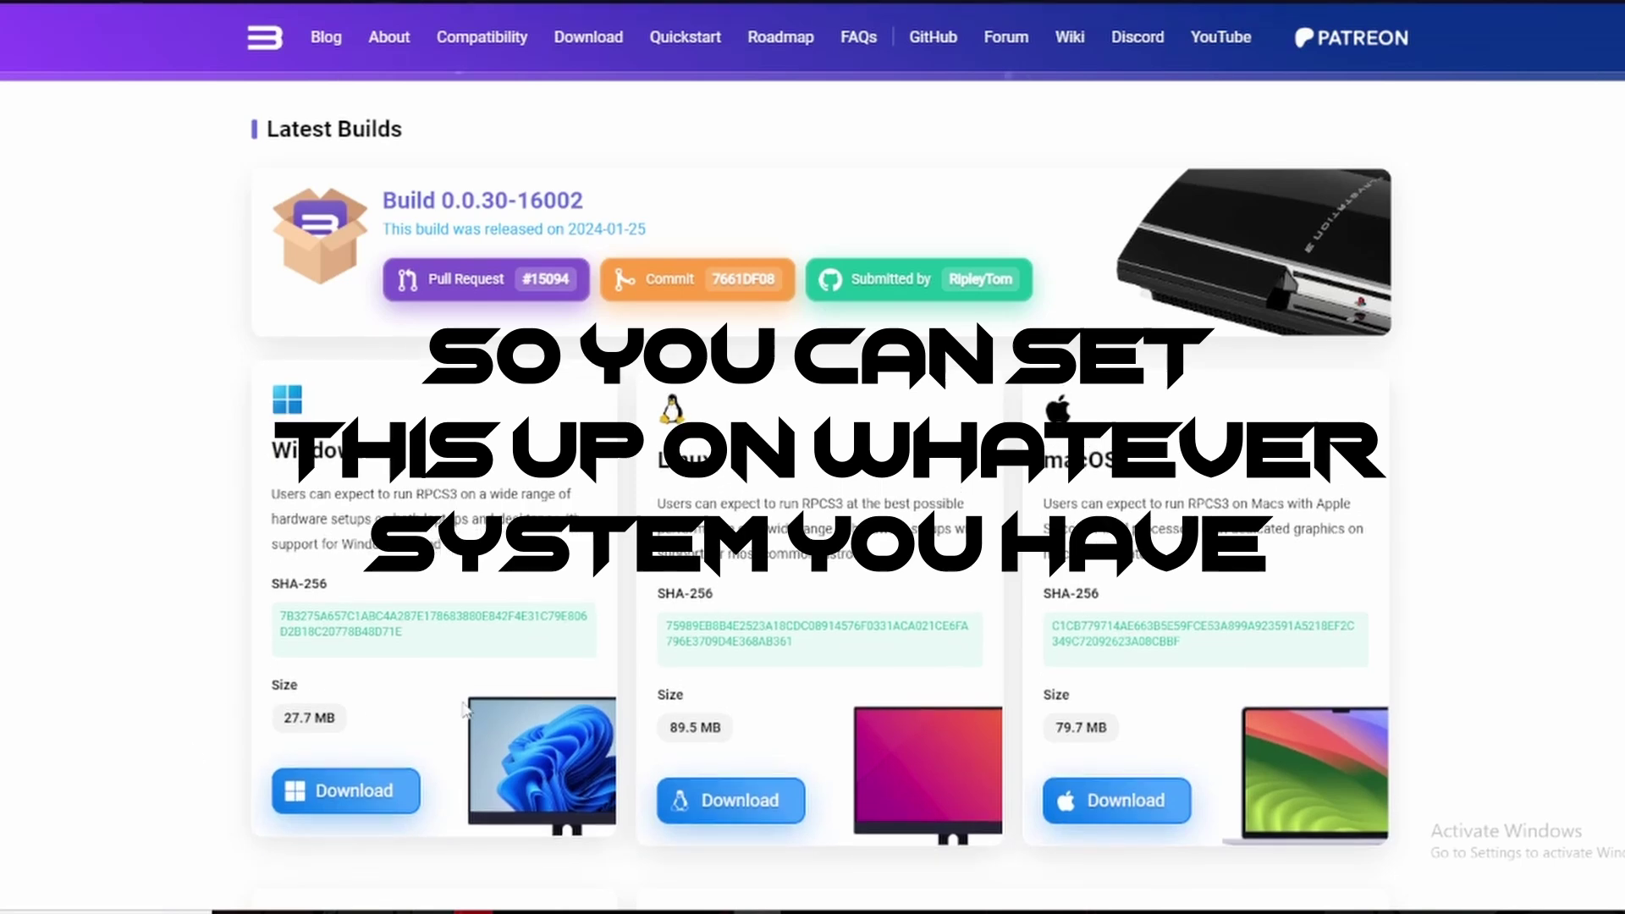
click(366, 790)
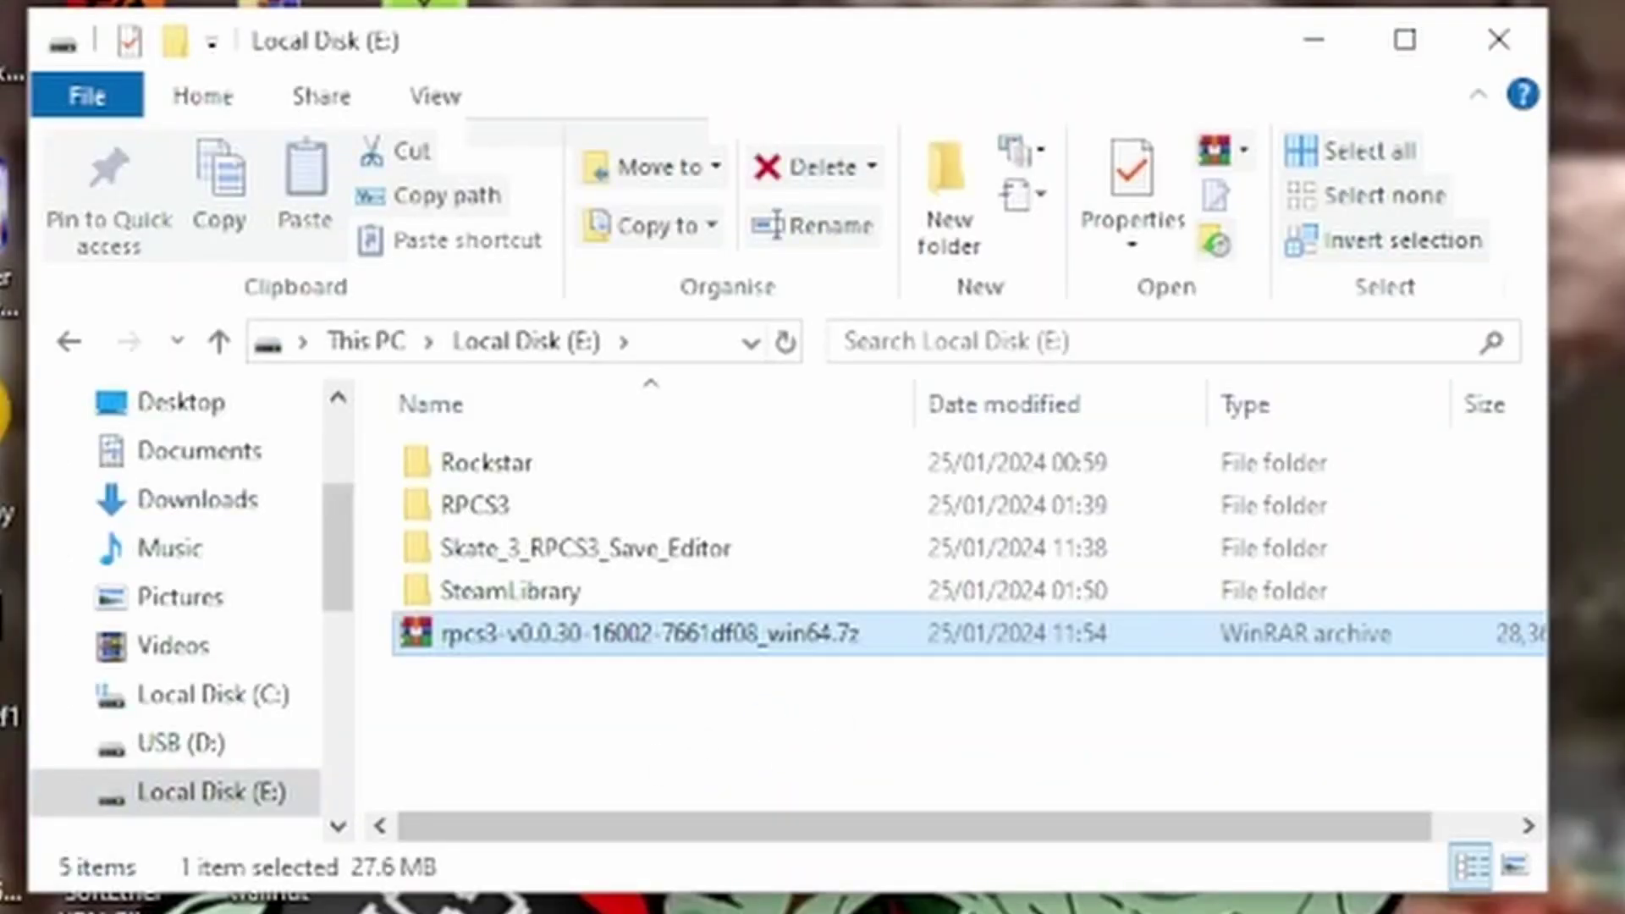
- Extract rpcs3-v0.0.30-16002-7661df08_win64.7z into its own folder and run rpcs3.exe
right_click(507, 633)
click(582, 775)
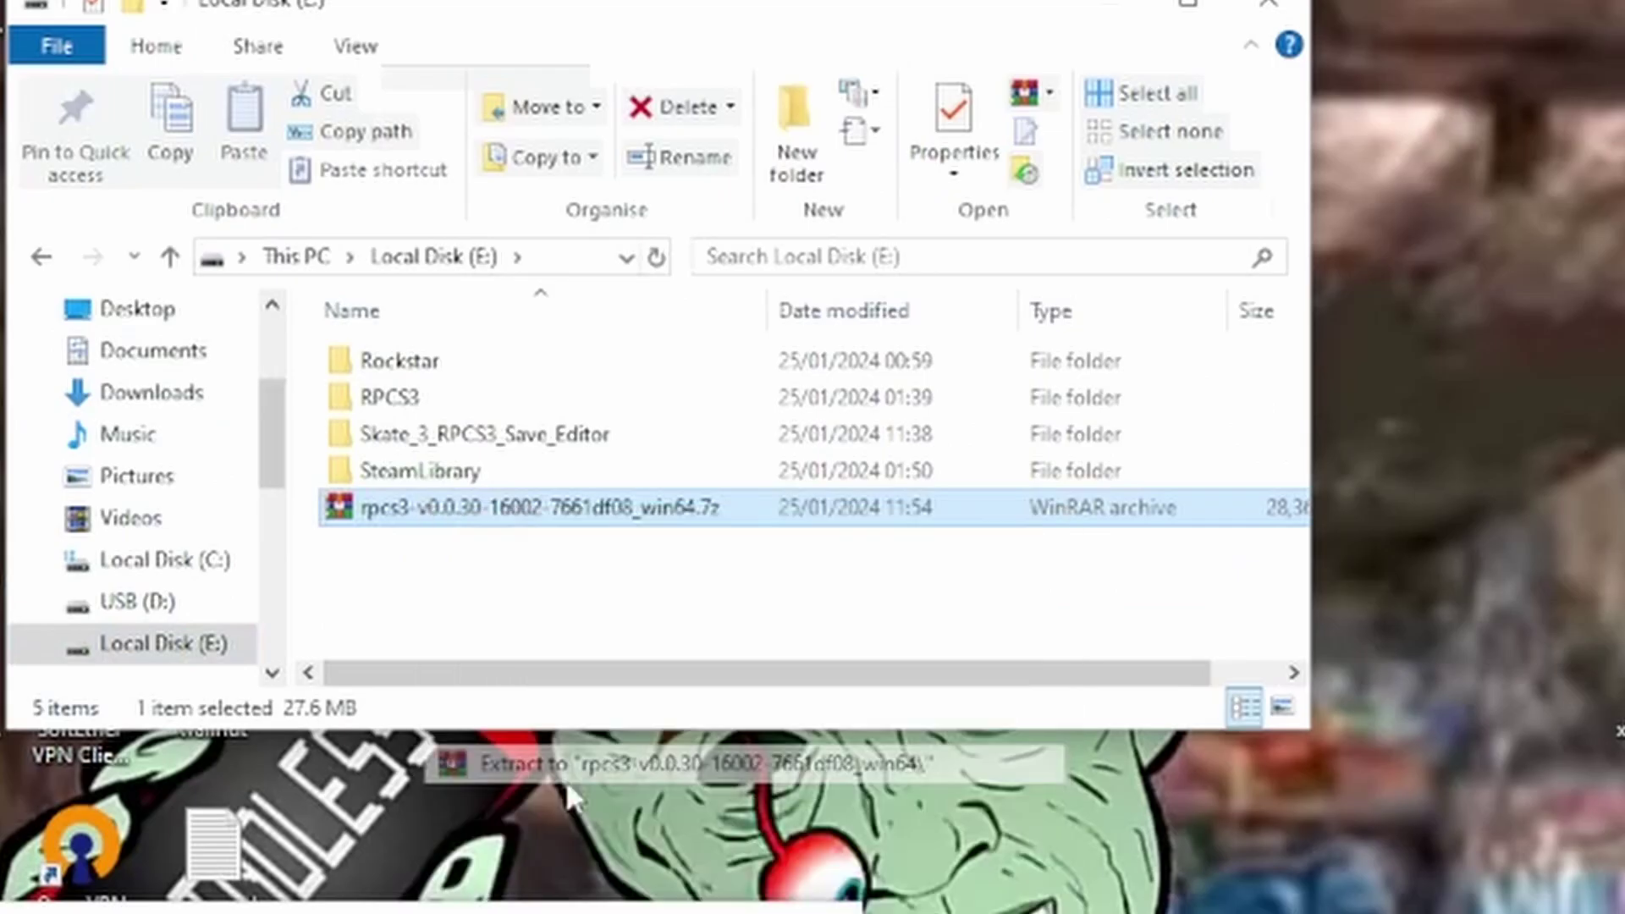
double_click(840, 546)
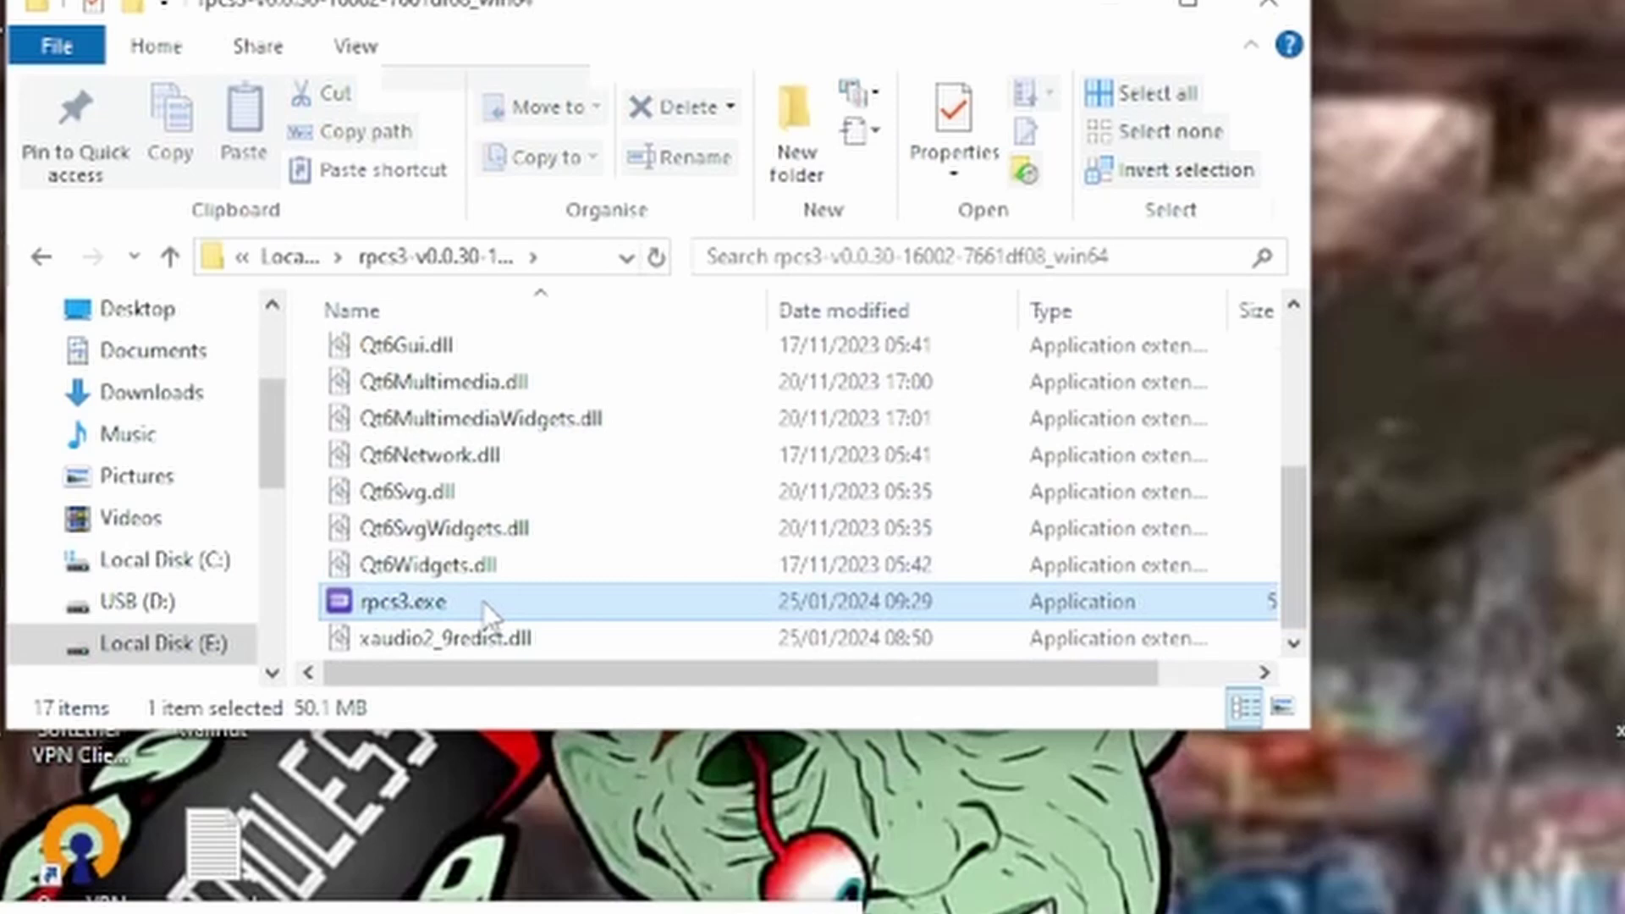
double_click(487, 603)
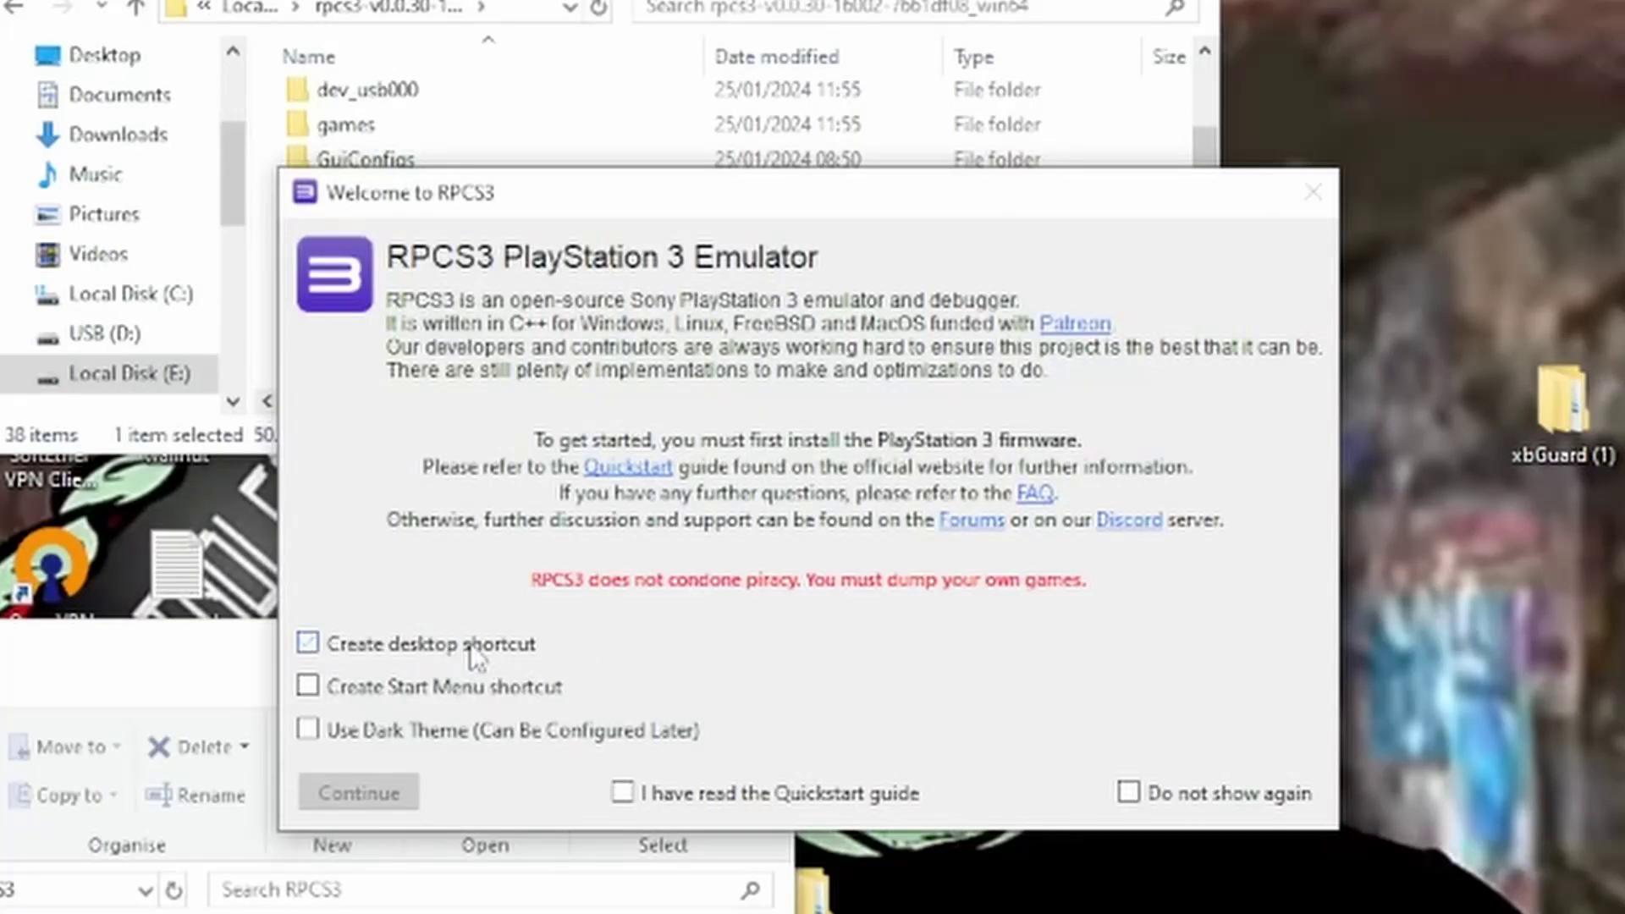
- Confirm the Quickstart guide was read and continue past the Welcome to RPCS3 screen
click(745, 795)
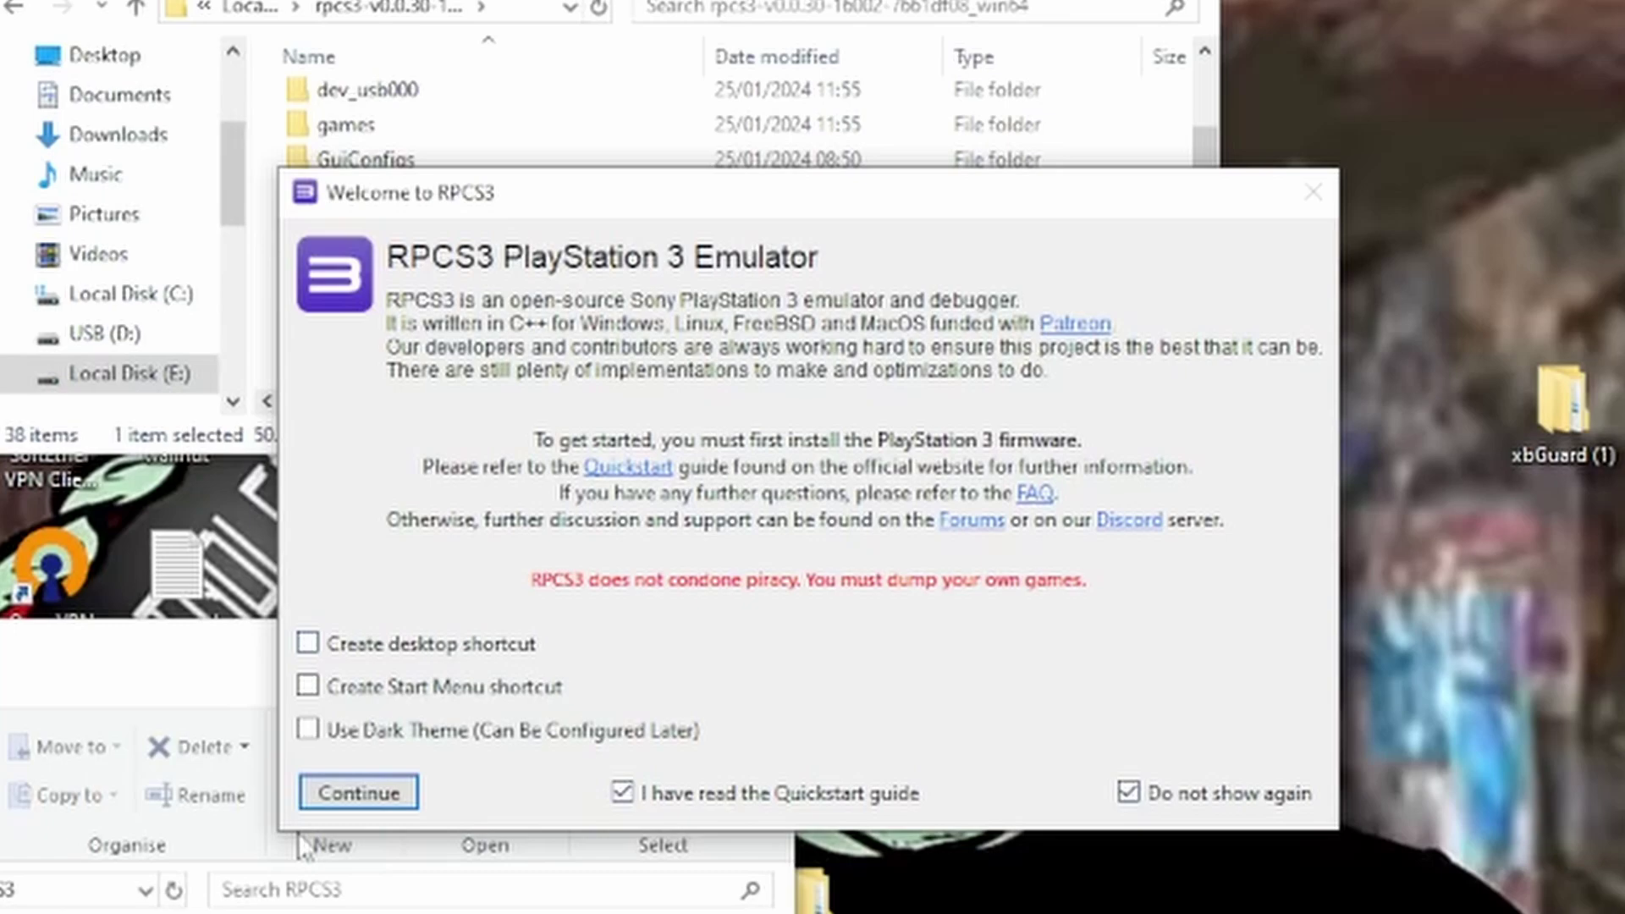
click(338, 802)
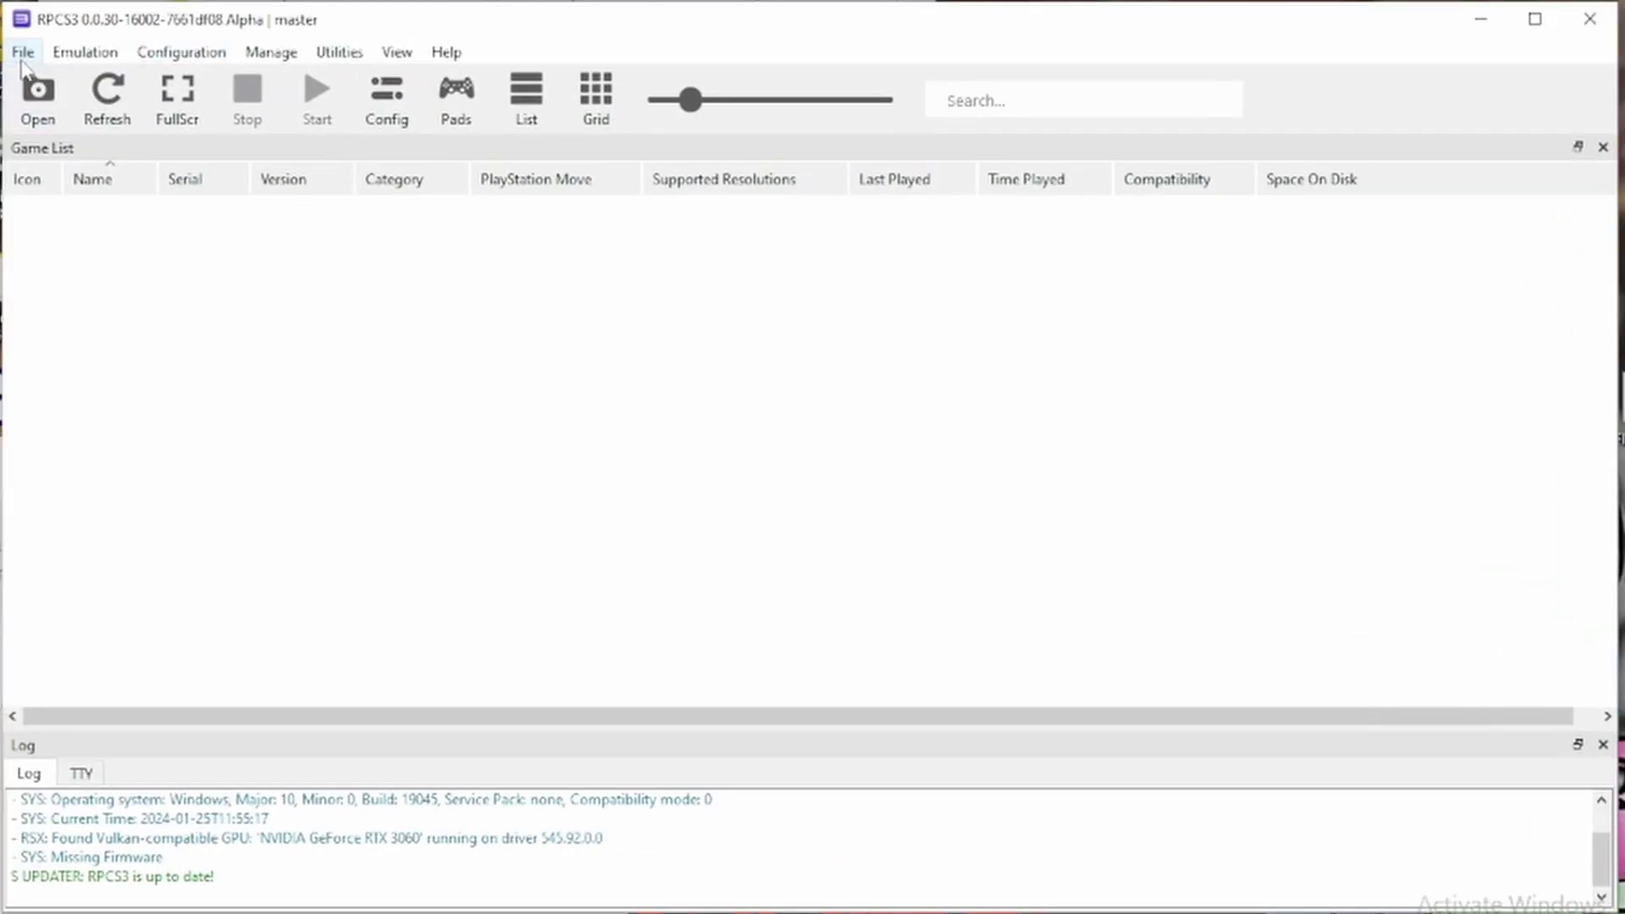
- Return to Opera and open the Skate_Updates MediaFire folder from the links PDF
mouse_move(245, 913)
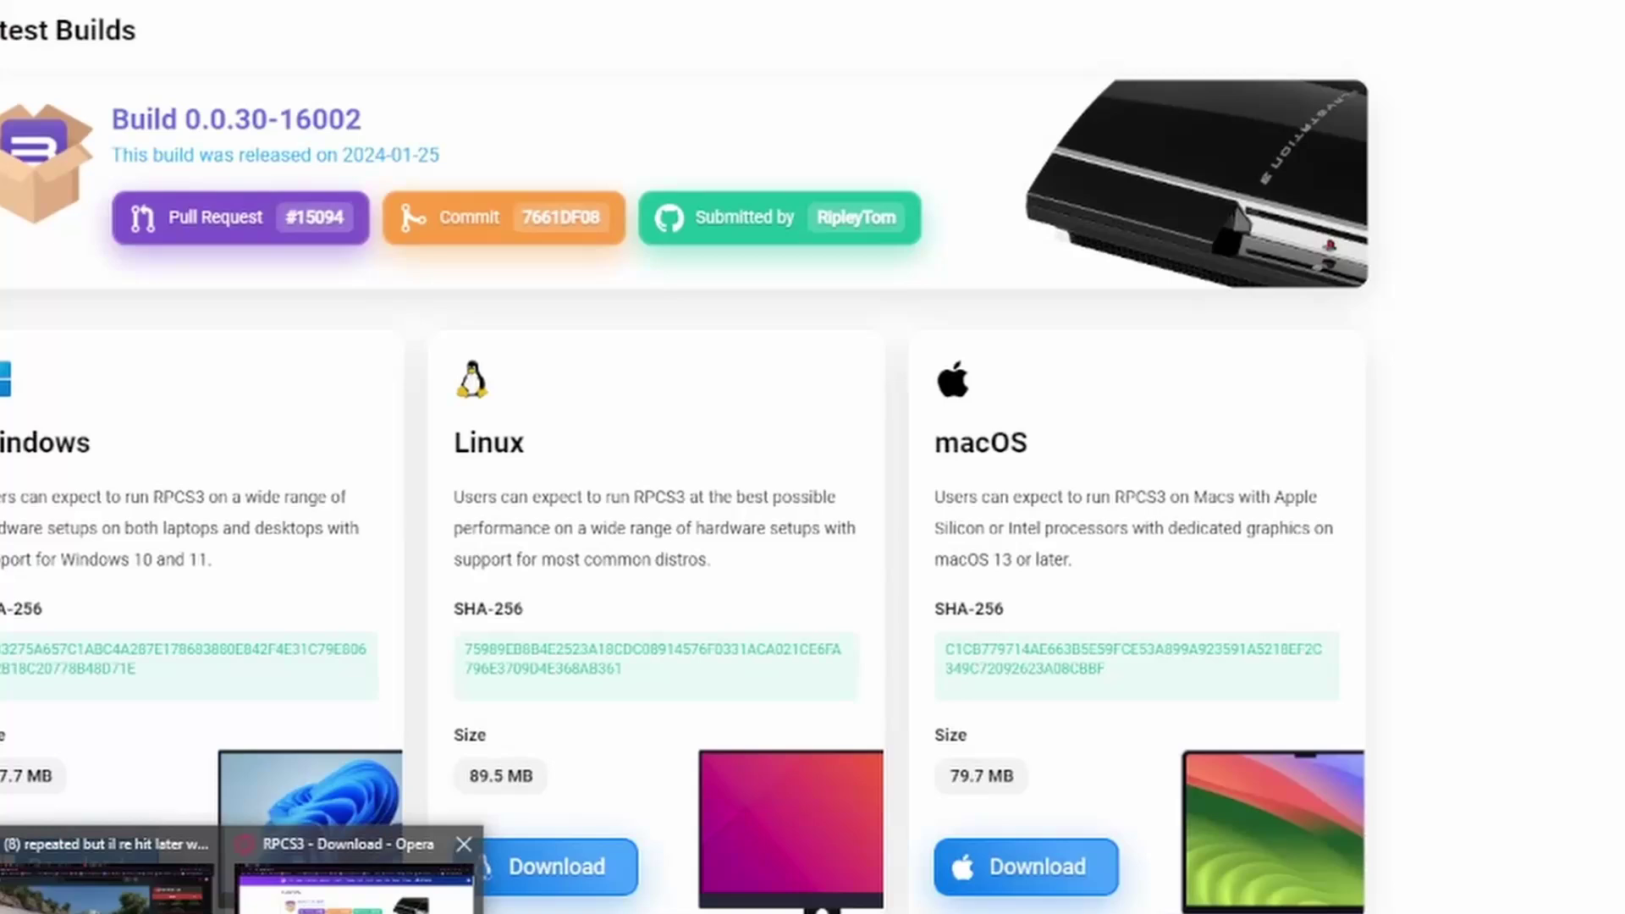
click(355, 907)
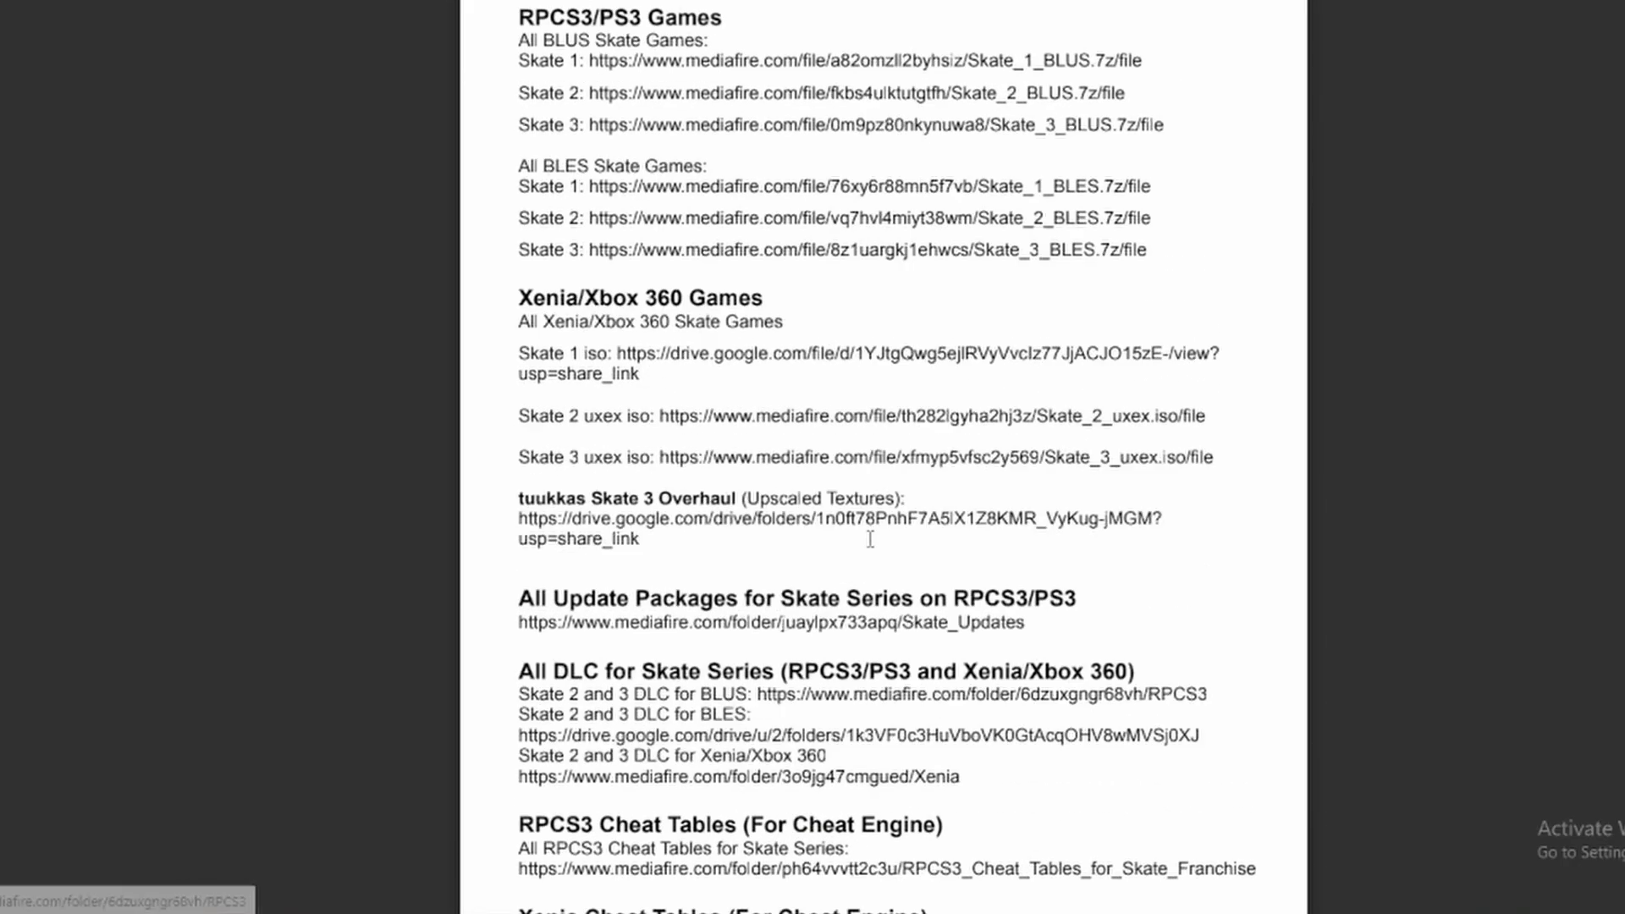
scroll(626, 262, down, 3)
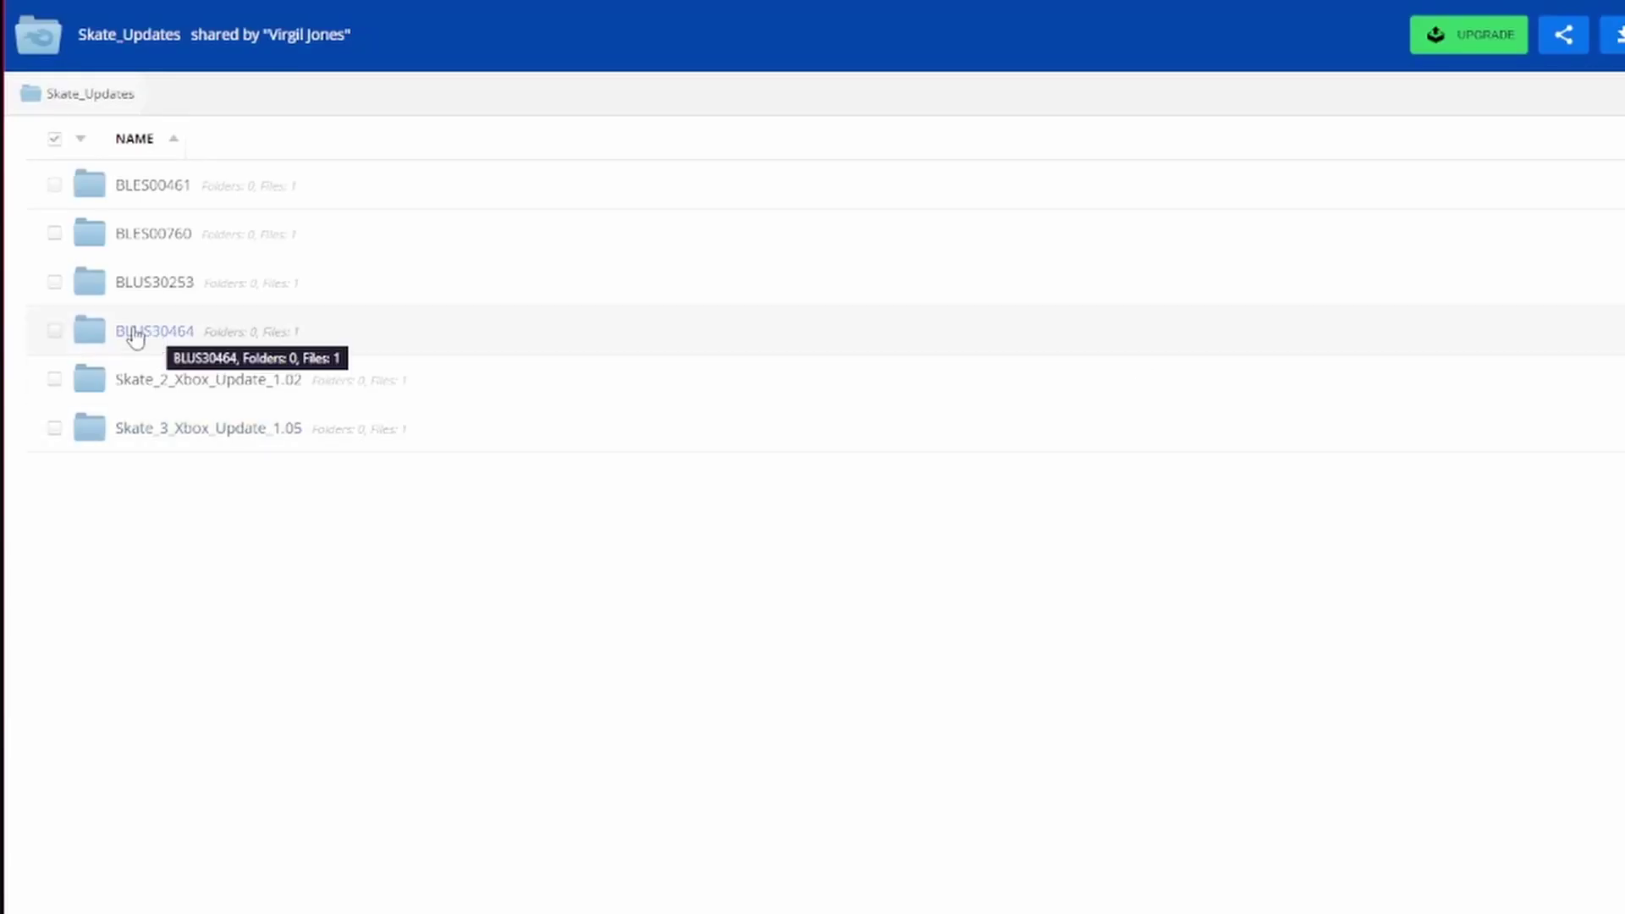
- Open the BLUS30464 folder and the download page of its 32.84MB .pkg update
click(158, 334)
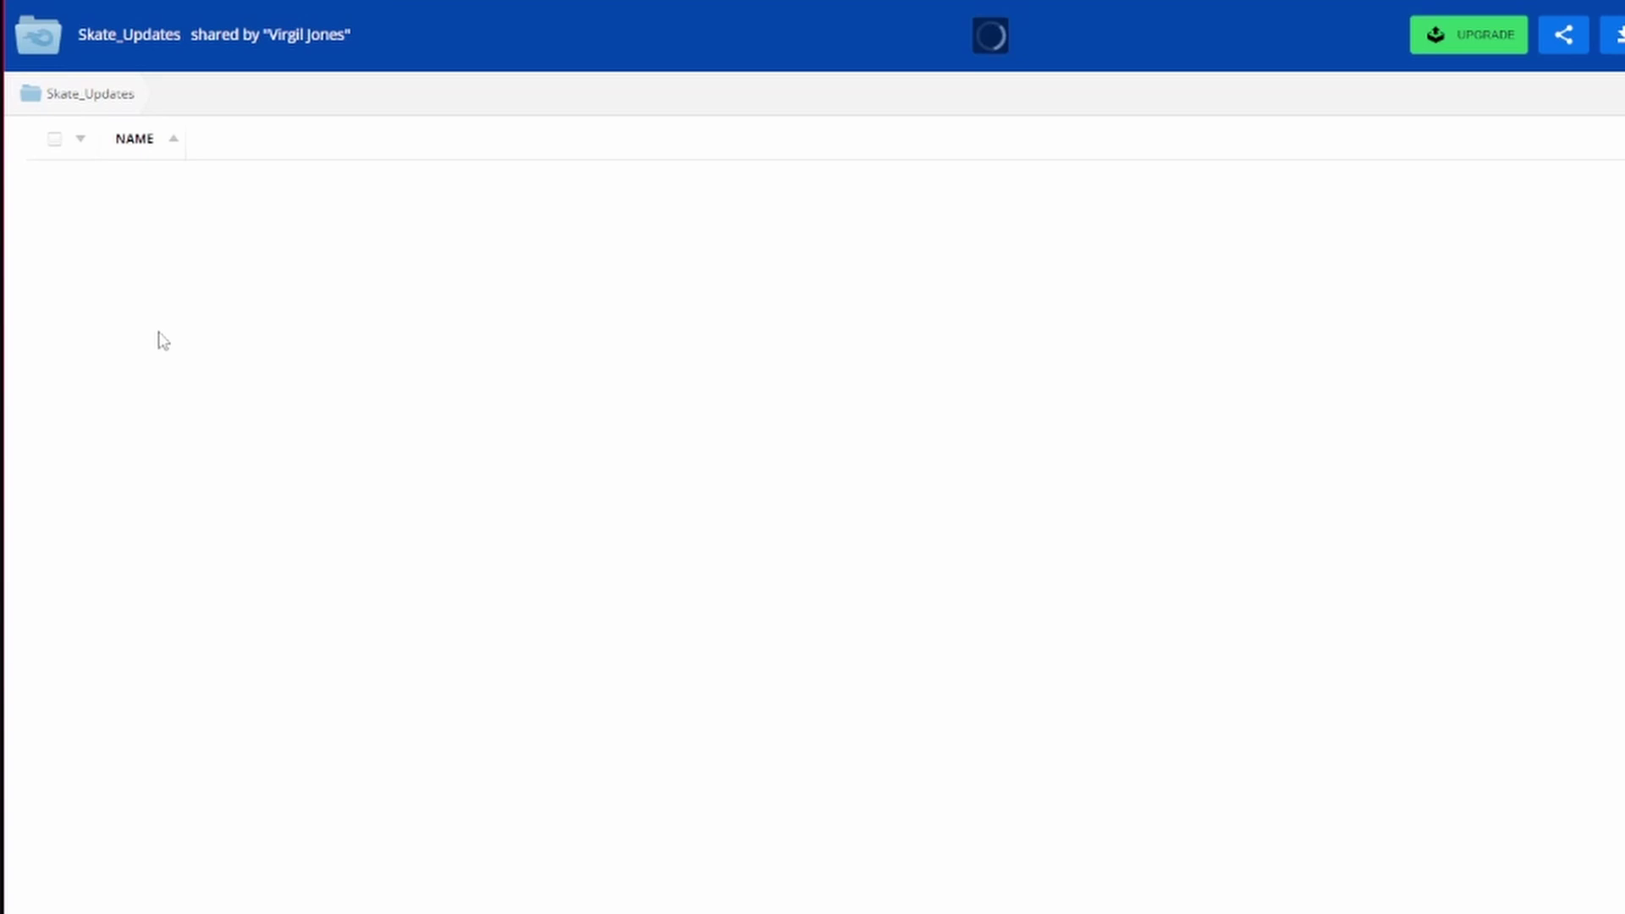
click(452, 188)
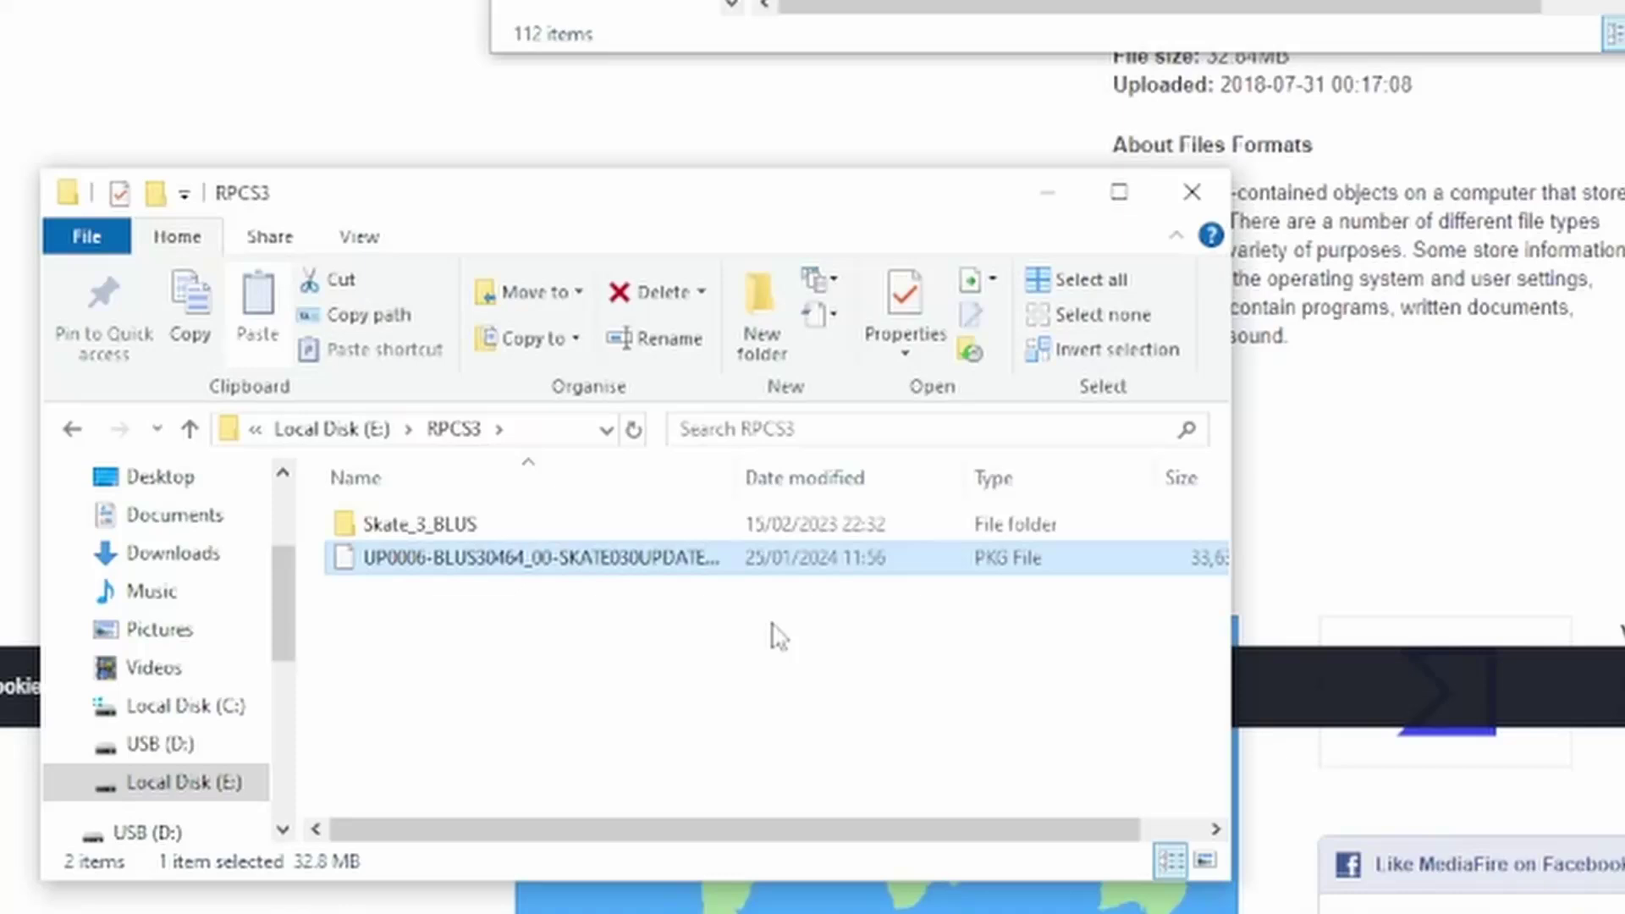
- Create a 'skate 3 upd' folder in E:\RPCS3 for the downloaded update .pkg file
drag(852, 675, 620, 571)
click(761, 326)
text(skate 3 upd)
key(Return)
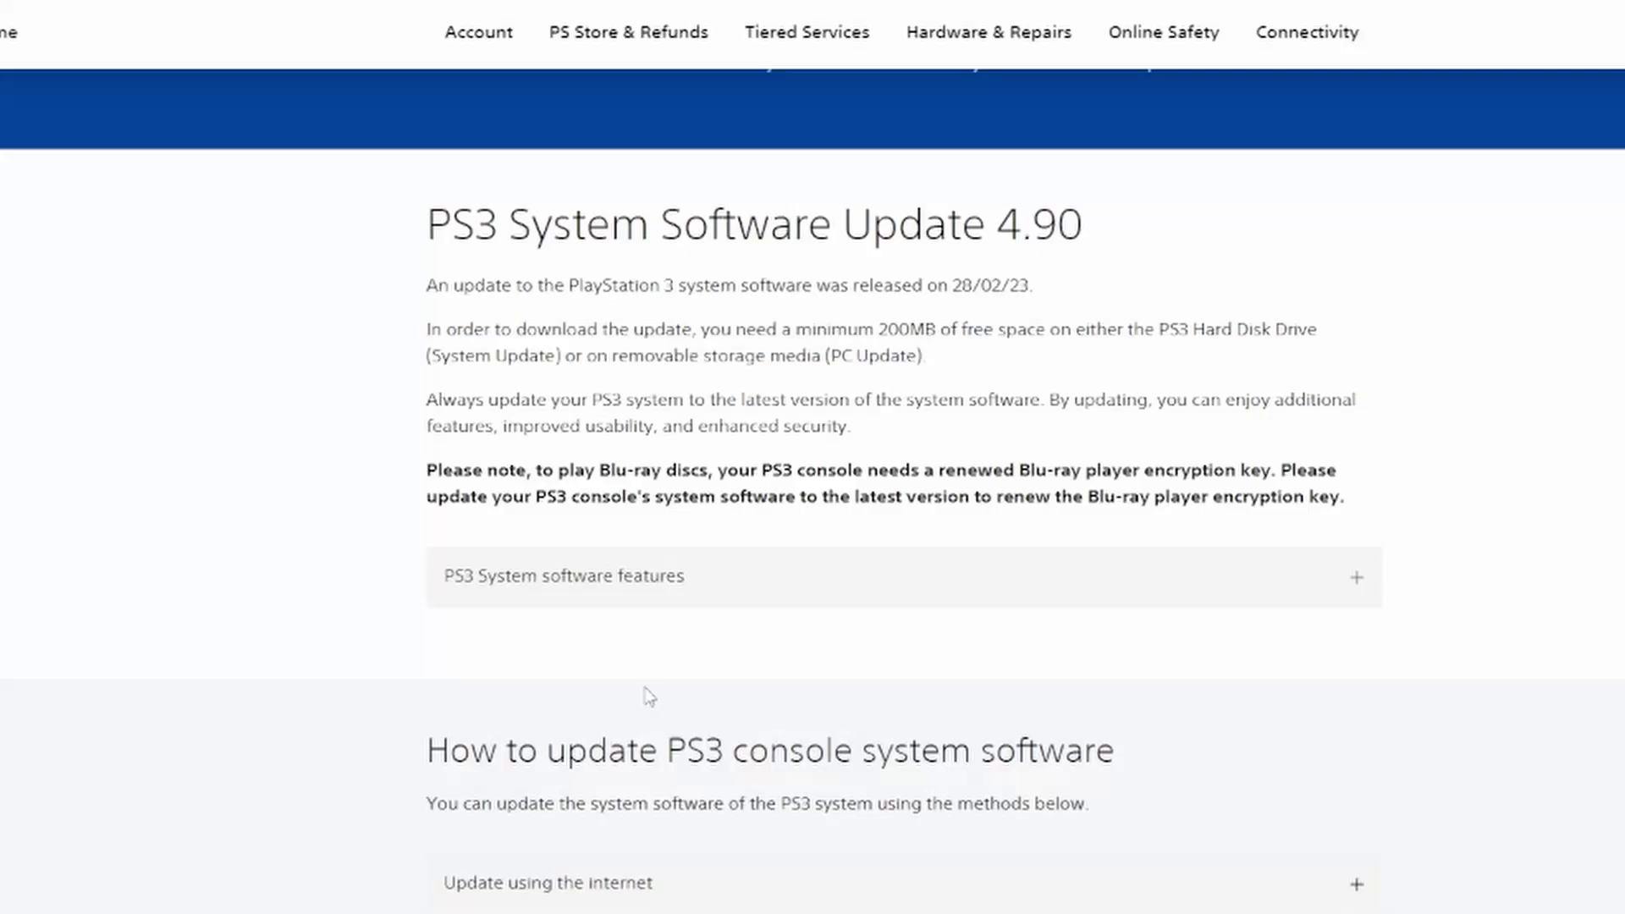
- Download PS3UPDAT.PUP from the 'Update using a computer' section of the PS3 update page
scroll(654, 684, down, 15)
scroll(659, 665, up, 12)
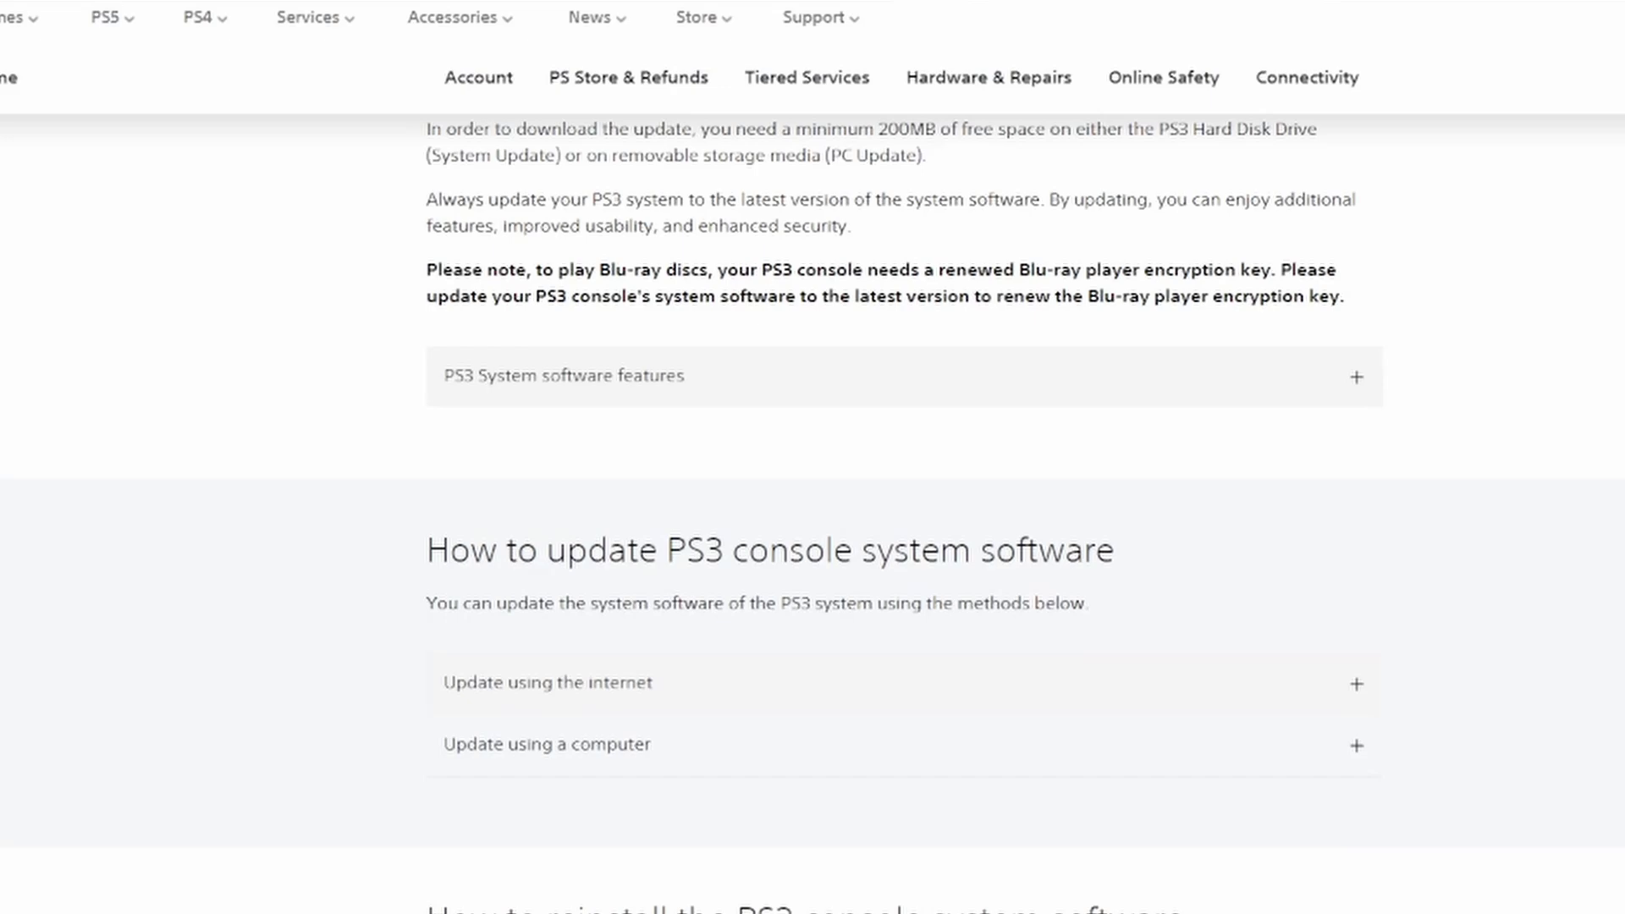
scroll(845, 573, down, 4)
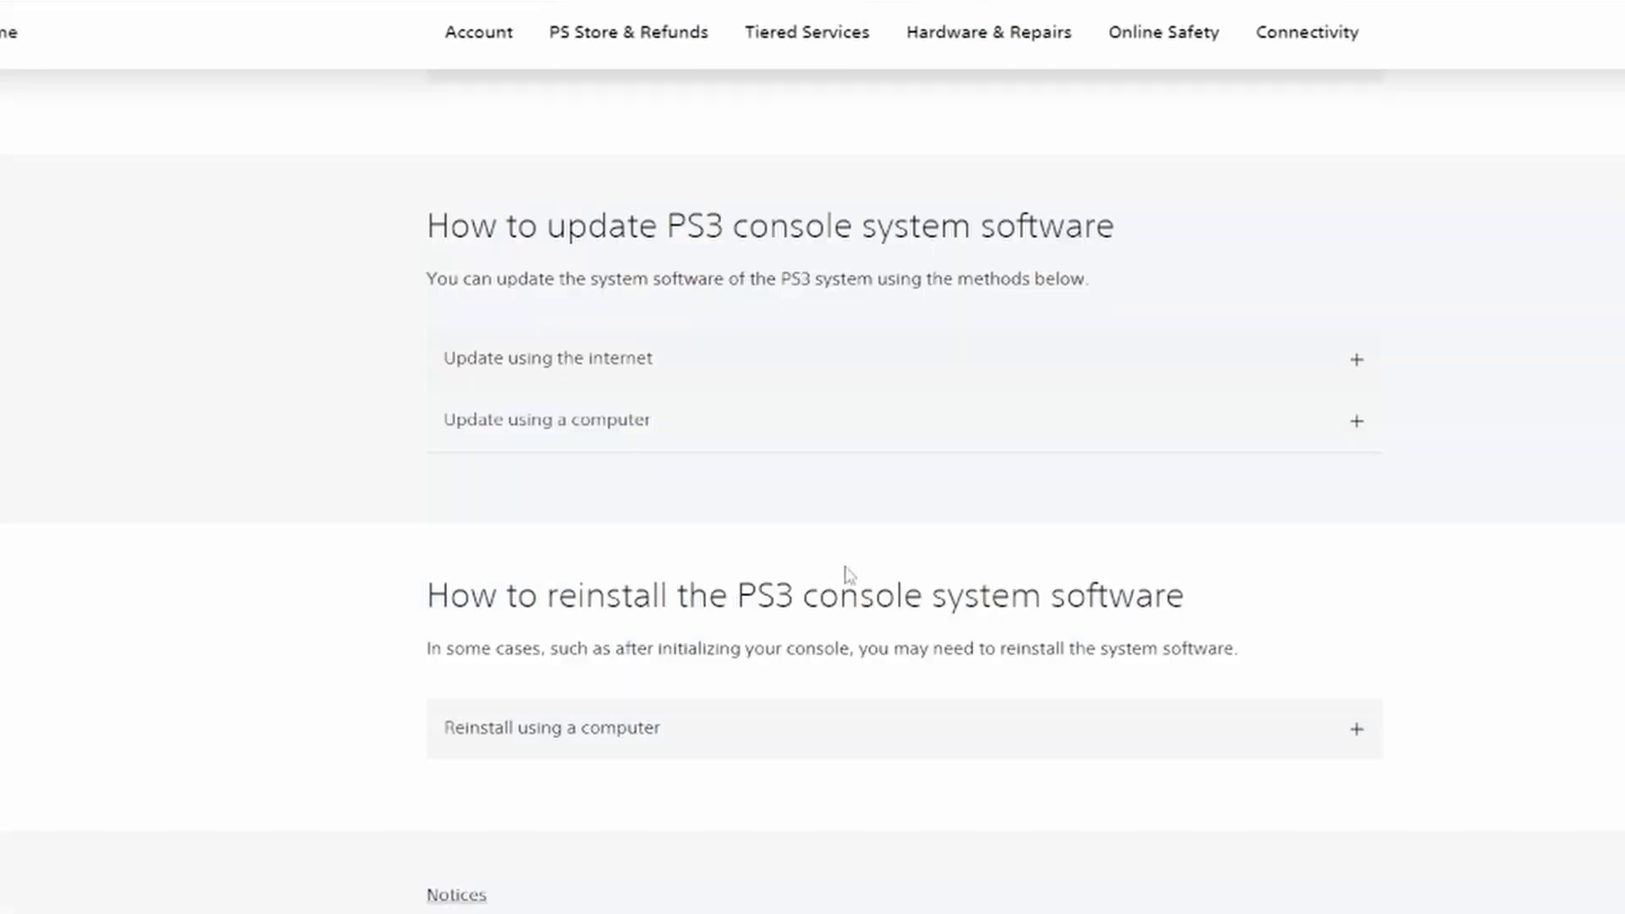
click(595, 442)
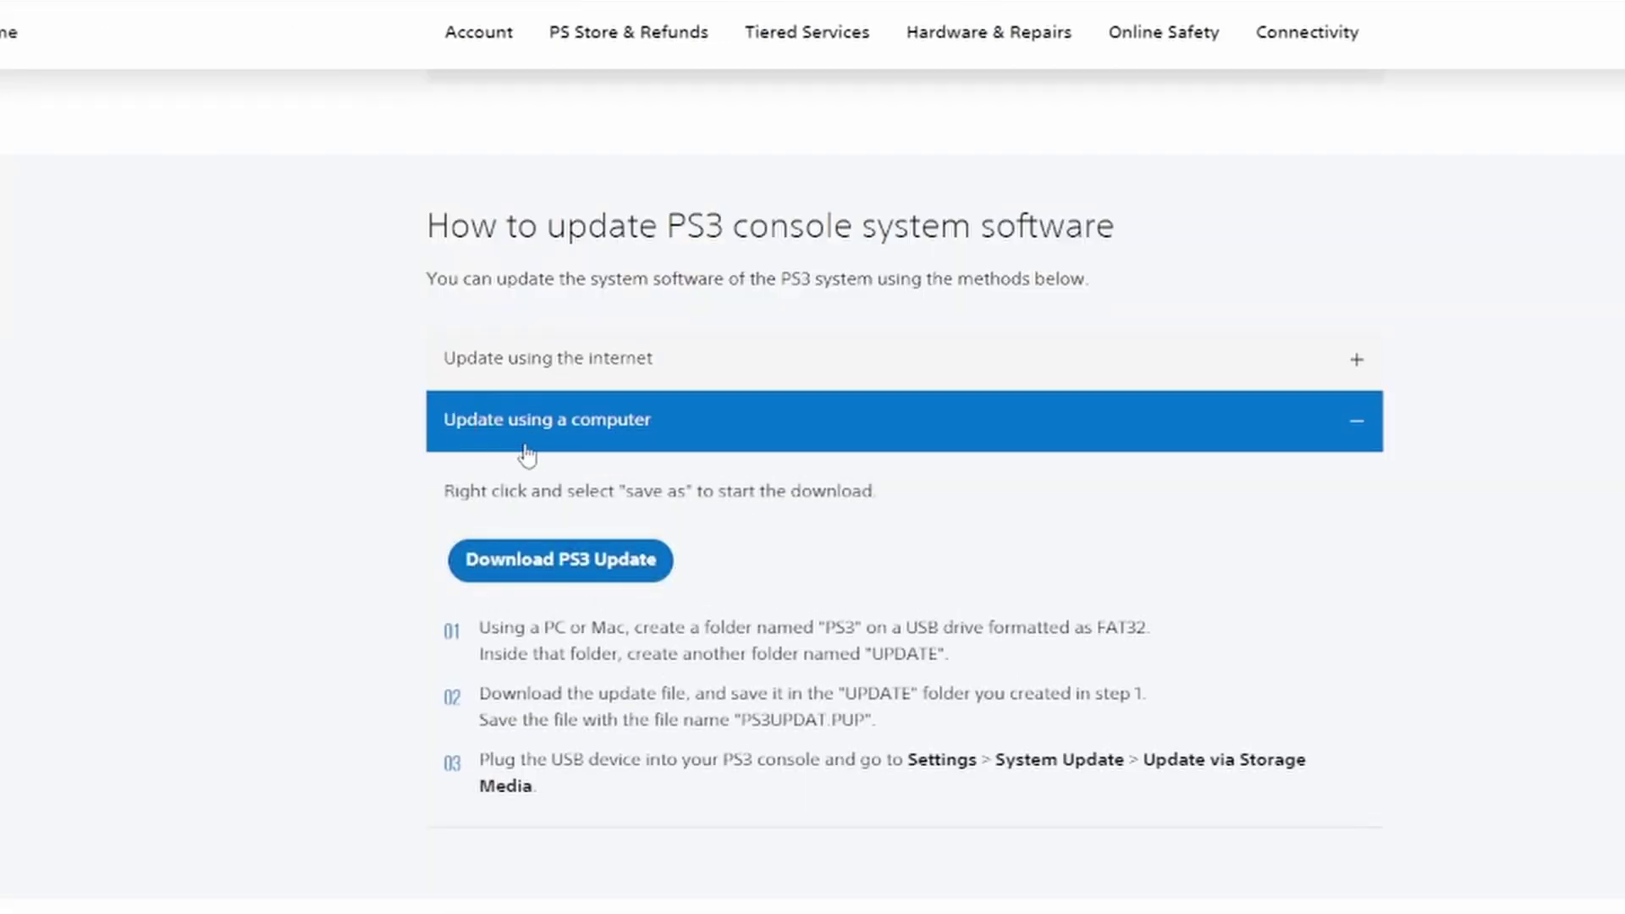
click(505, 572)
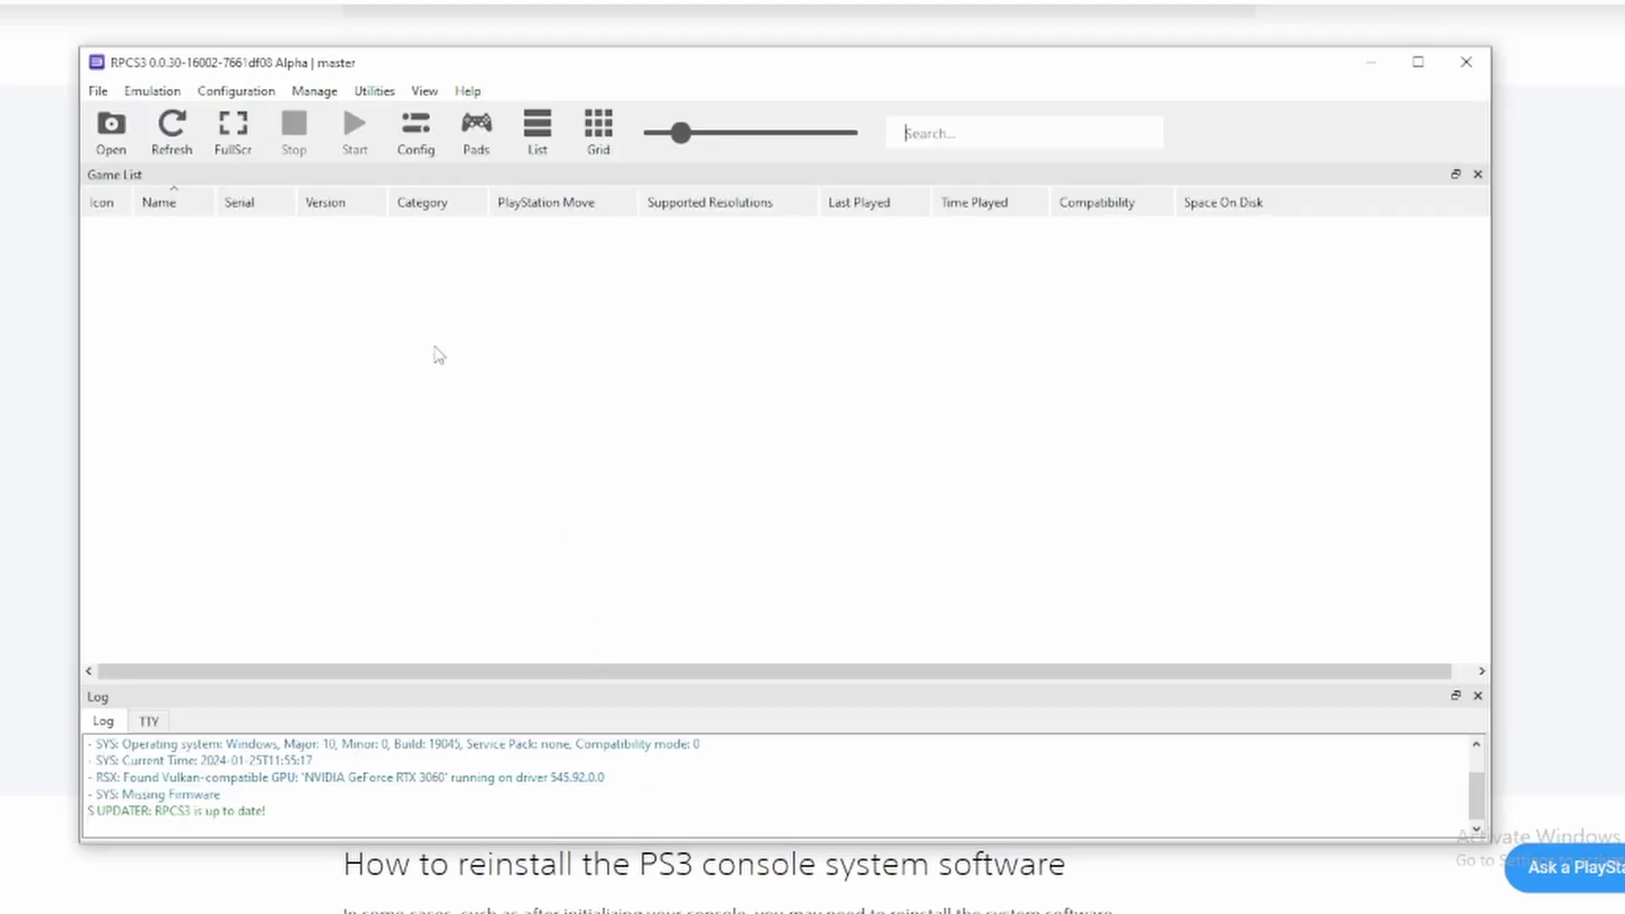
- In the Pads settings, try the XInput and DualShock 4 handlers with DS4Windows alongside
click(475, 131)
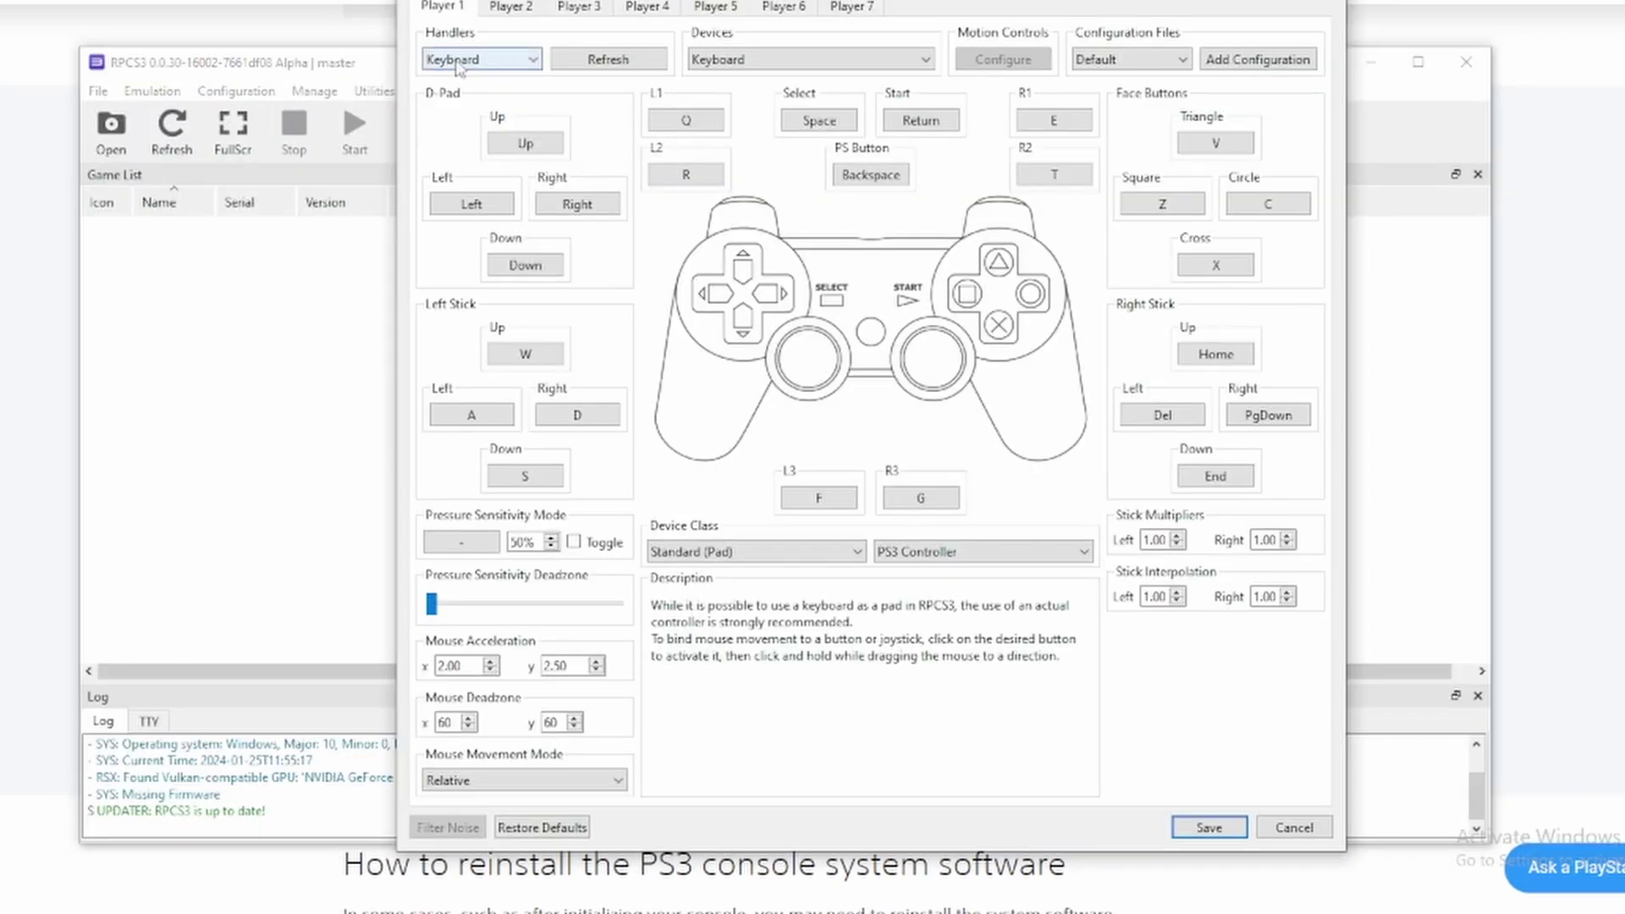
click(458, 61)
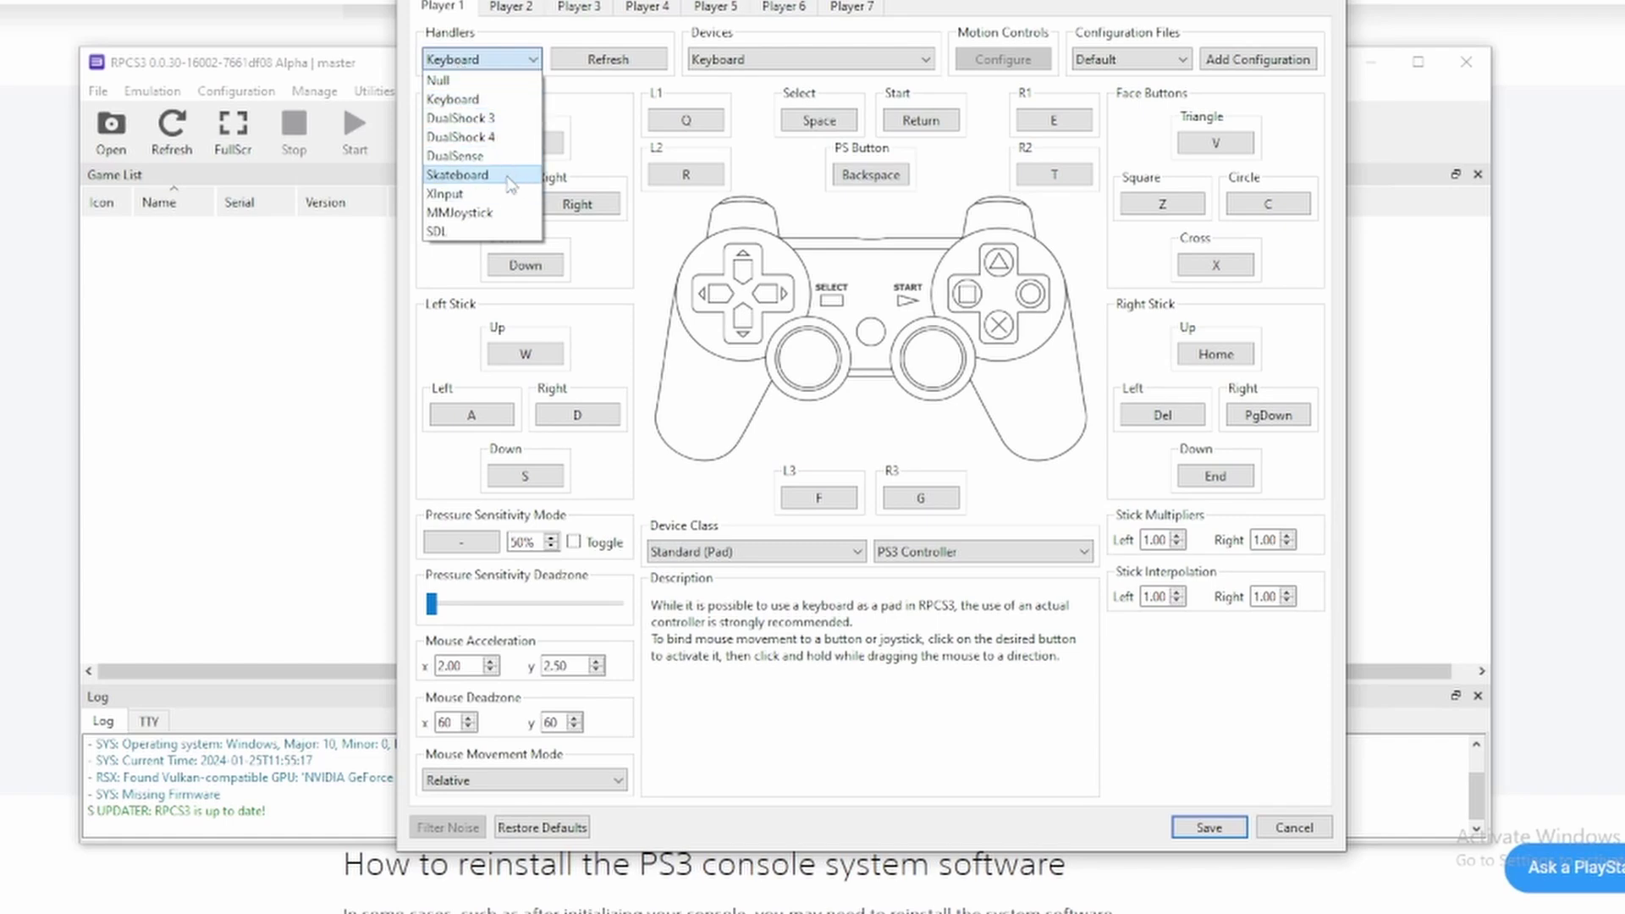
key(super)
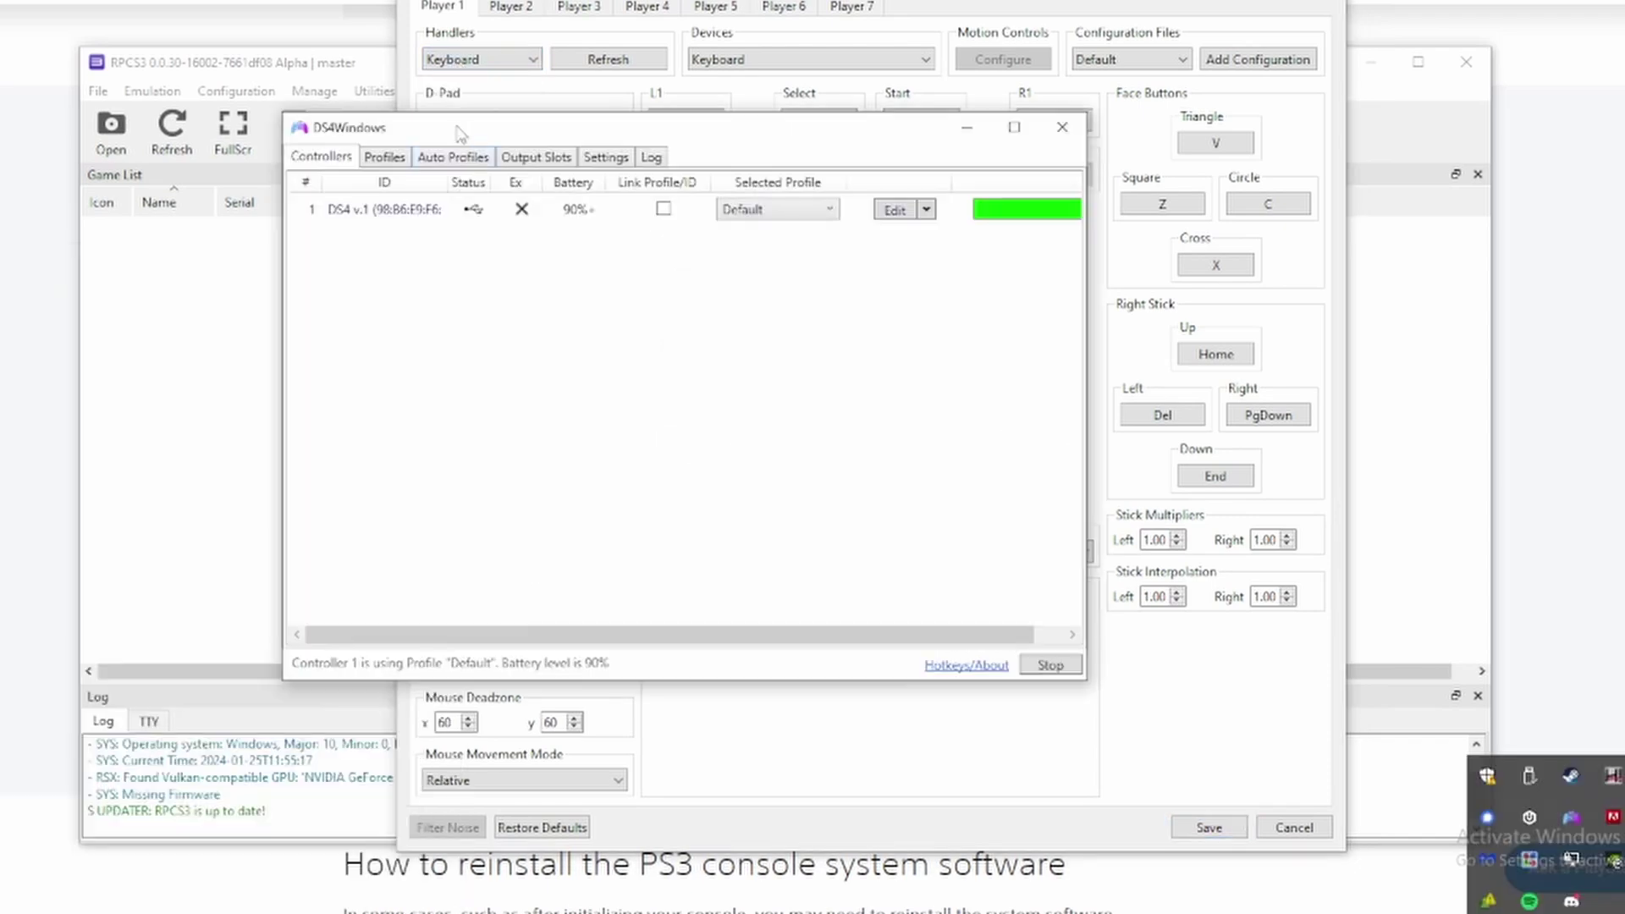
drag(458, 133, 694, 140)
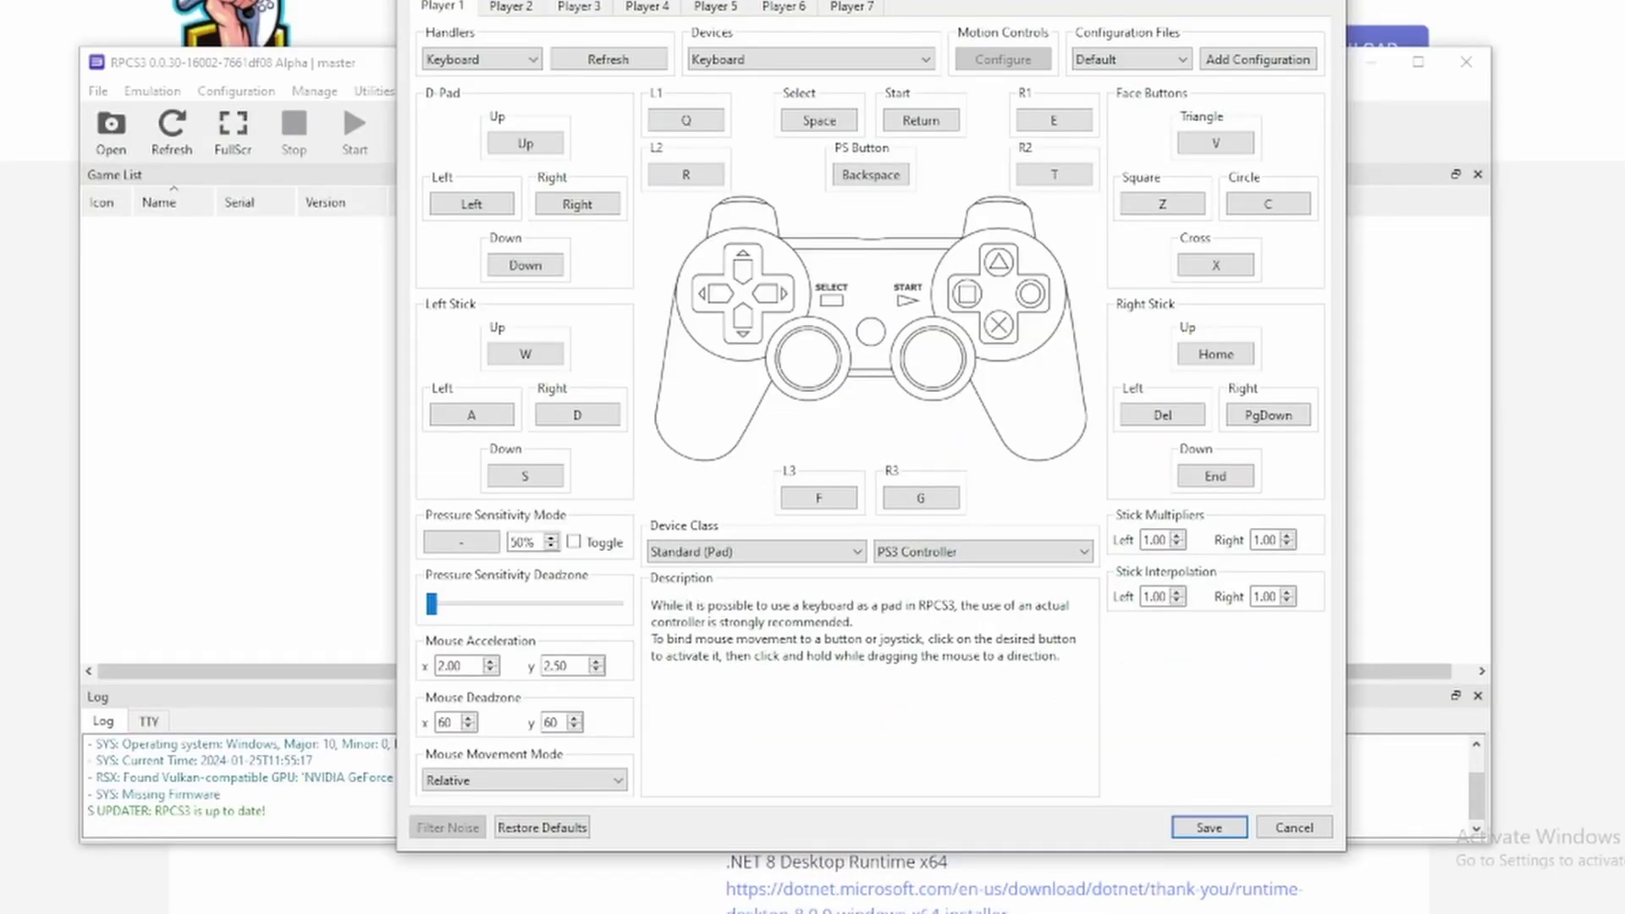
click(448, 59)
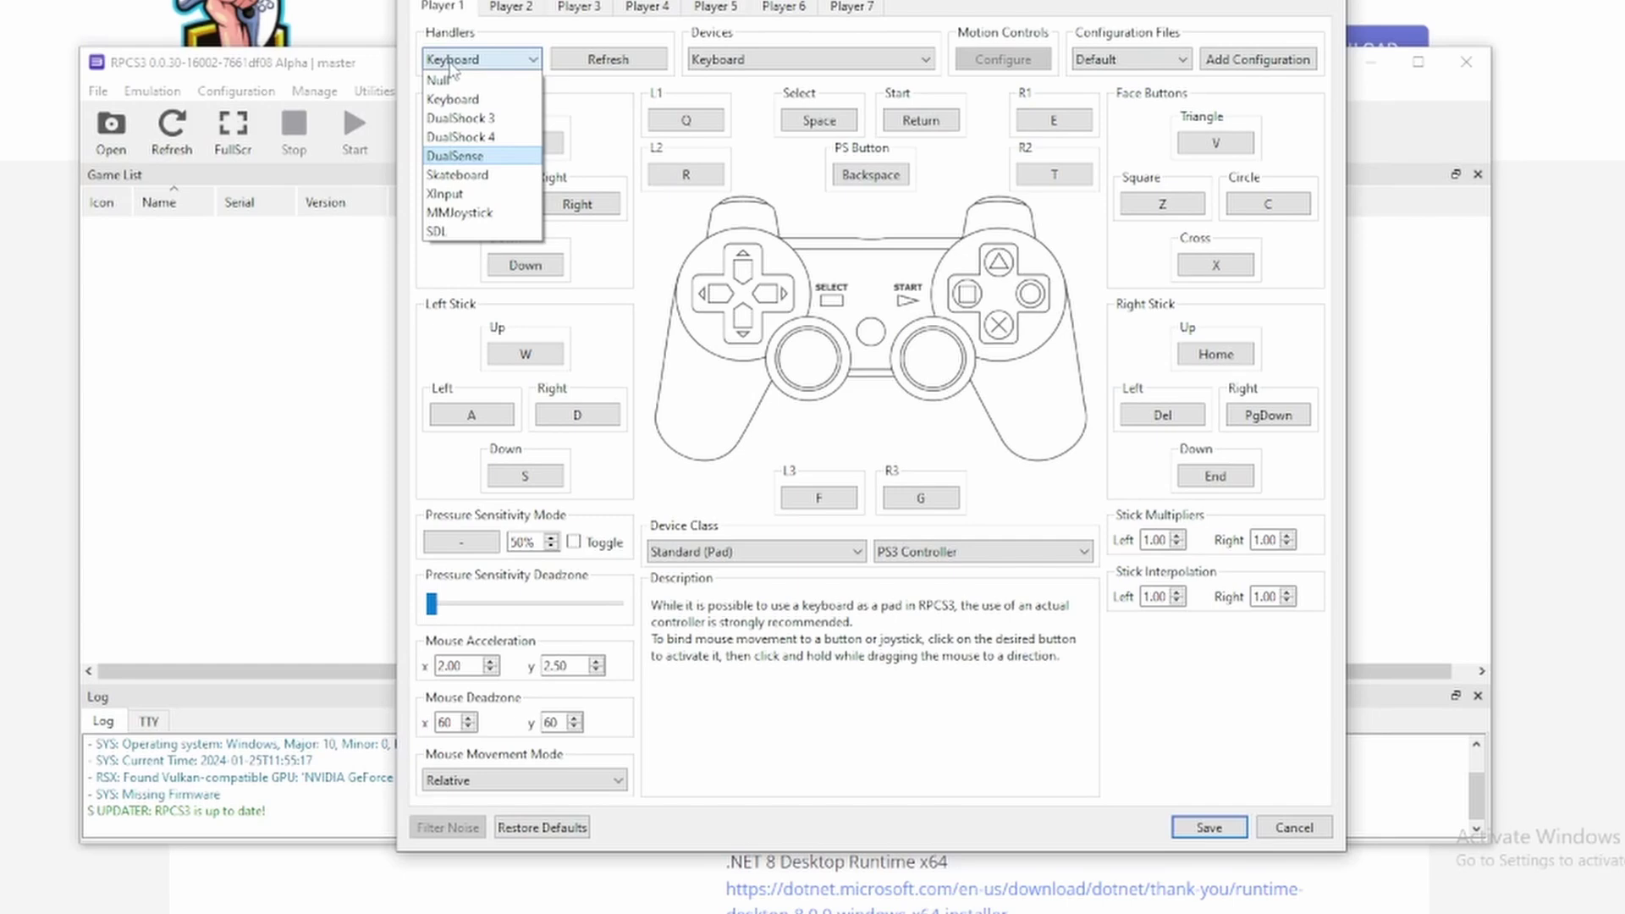
click(445, 193)
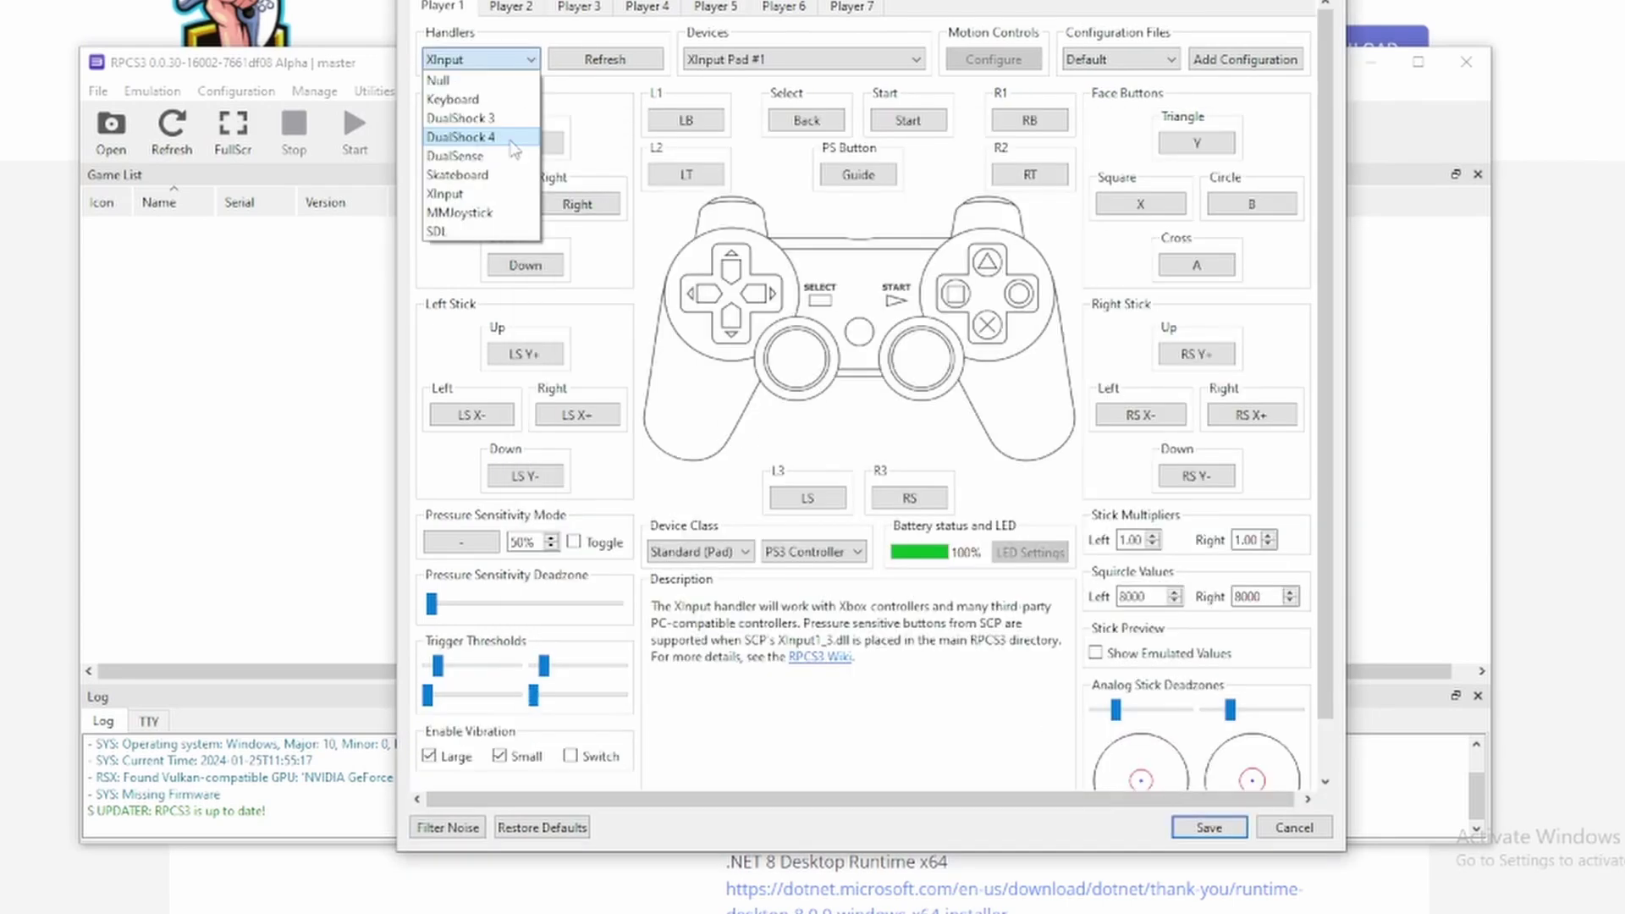
click(510, 139)
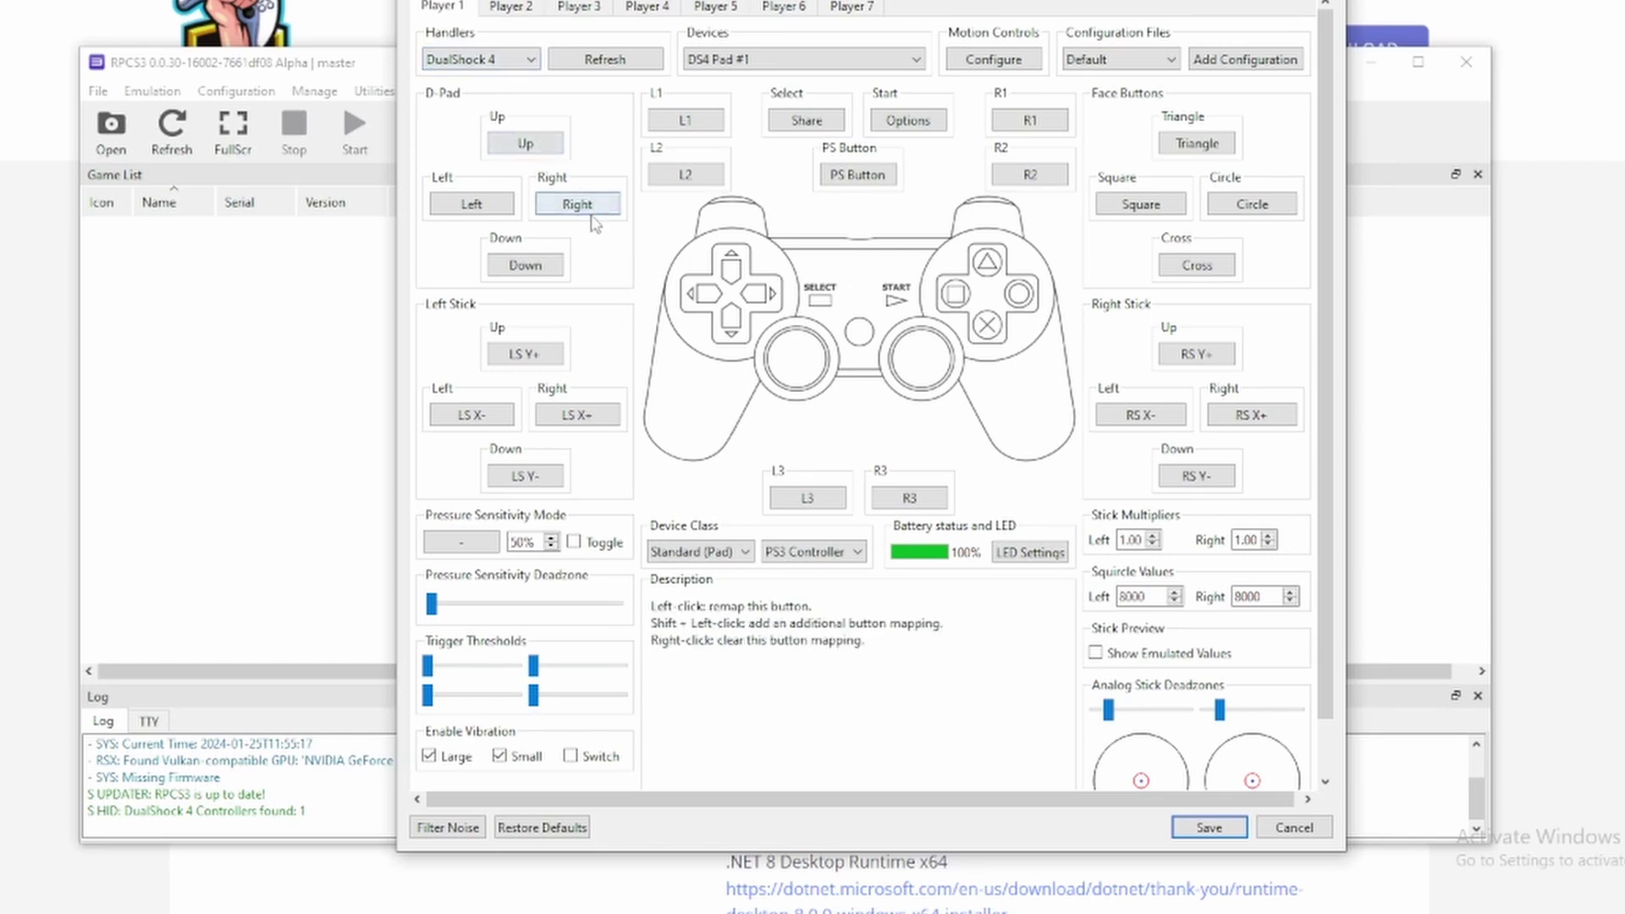
- Settle Player 1 on the XInput handler, check the controller in DS4Windows, and save
click(501, 59)
click(474, 171)
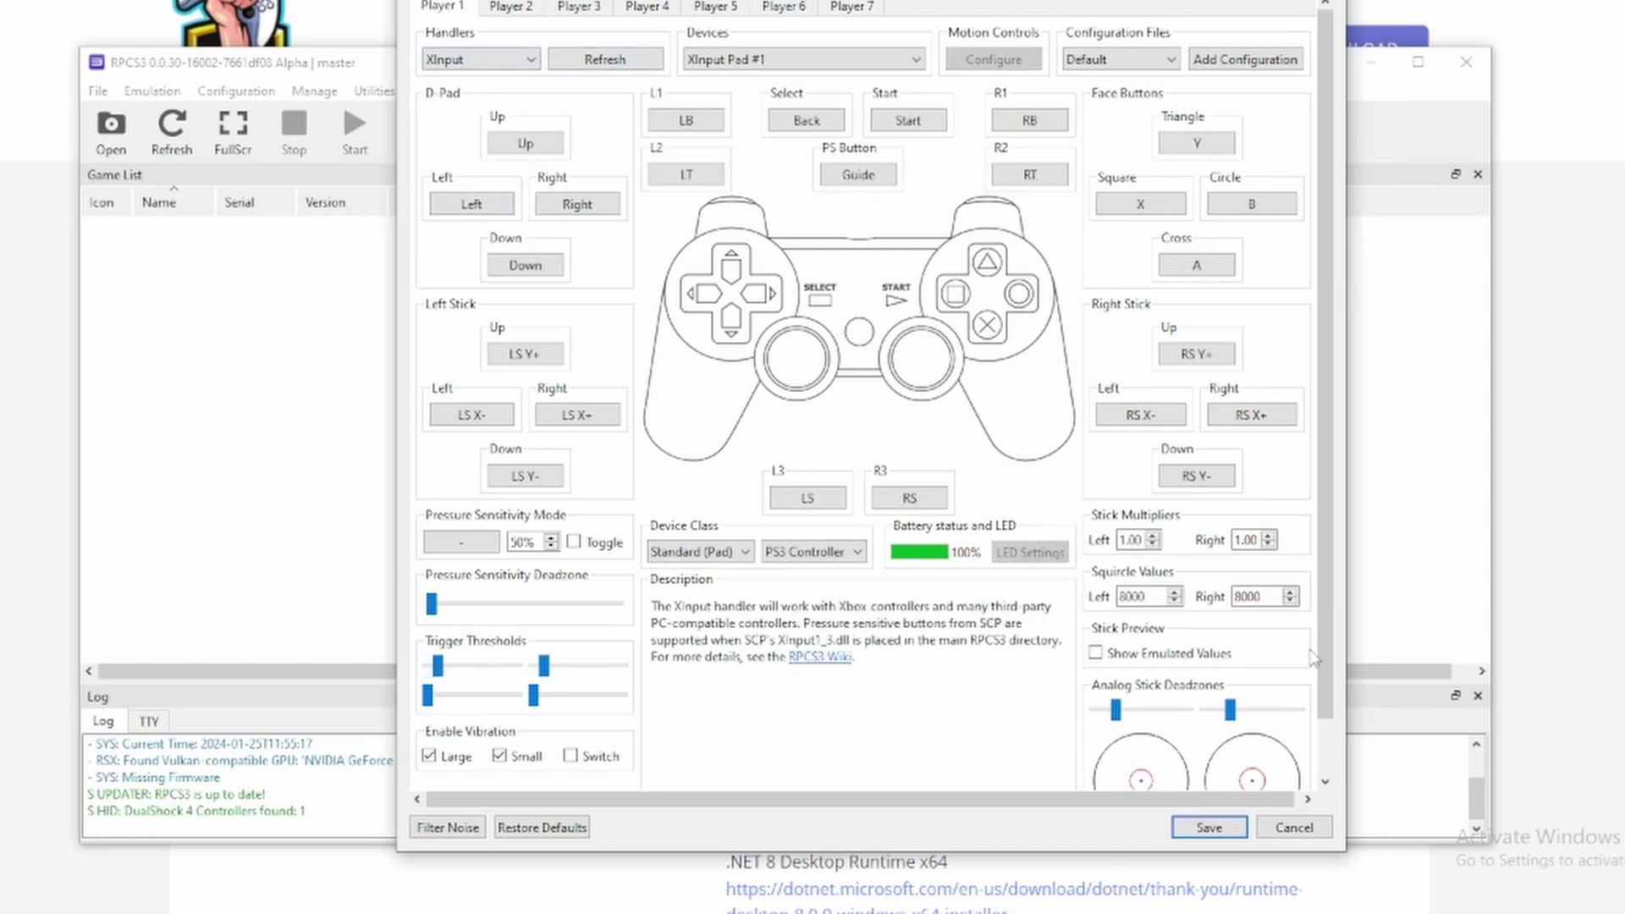
click(356, 910)
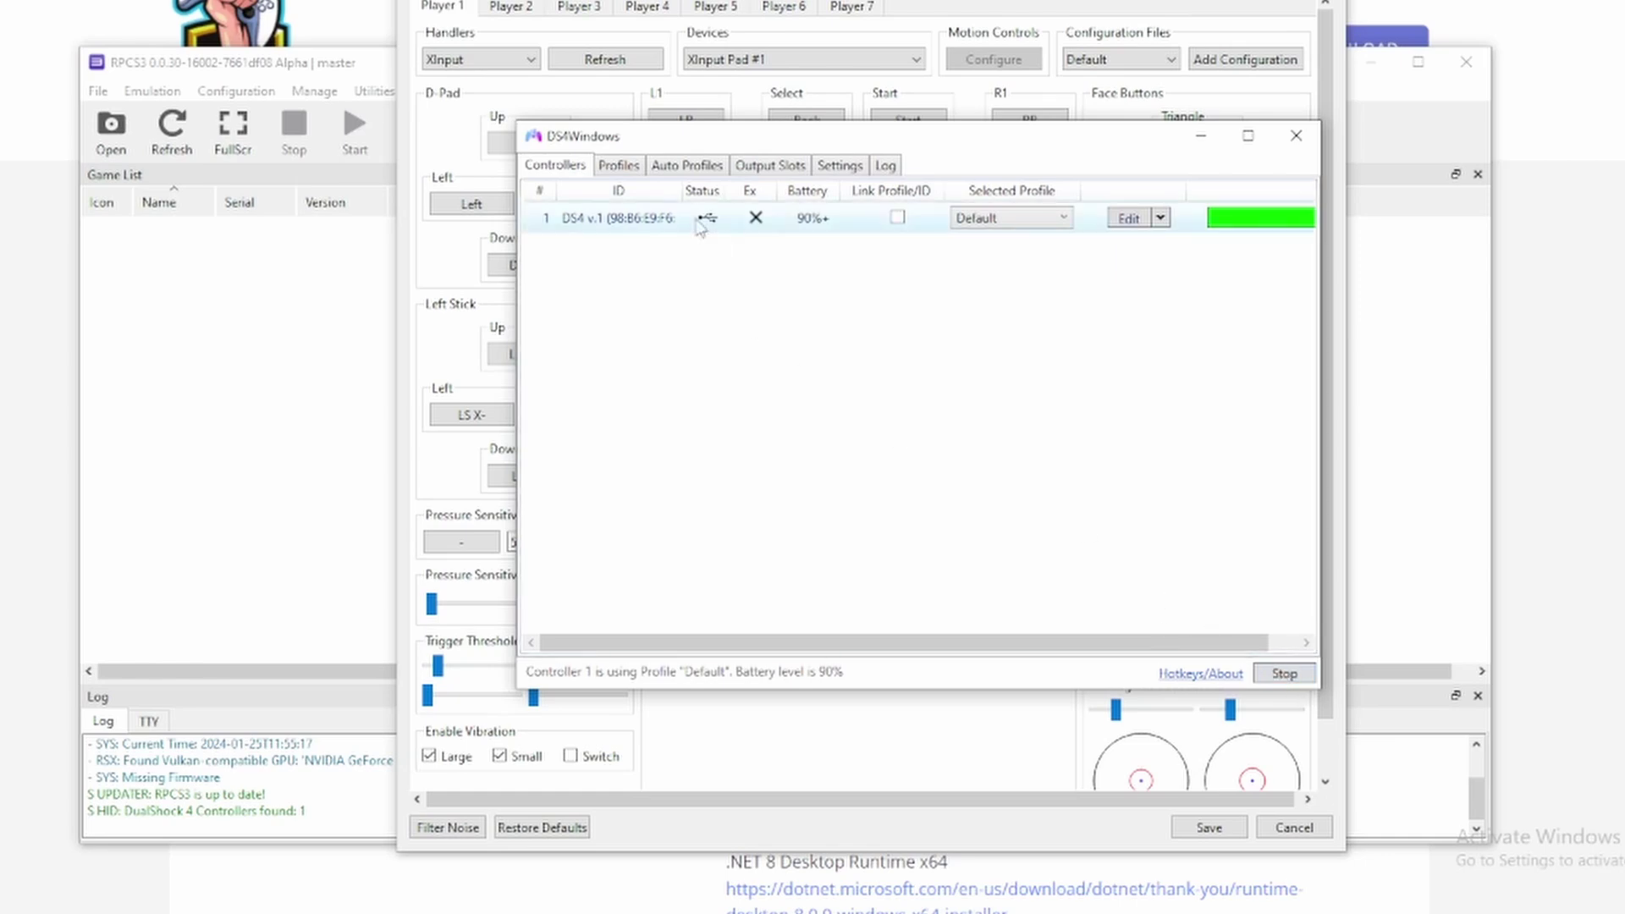
click(574, 24)
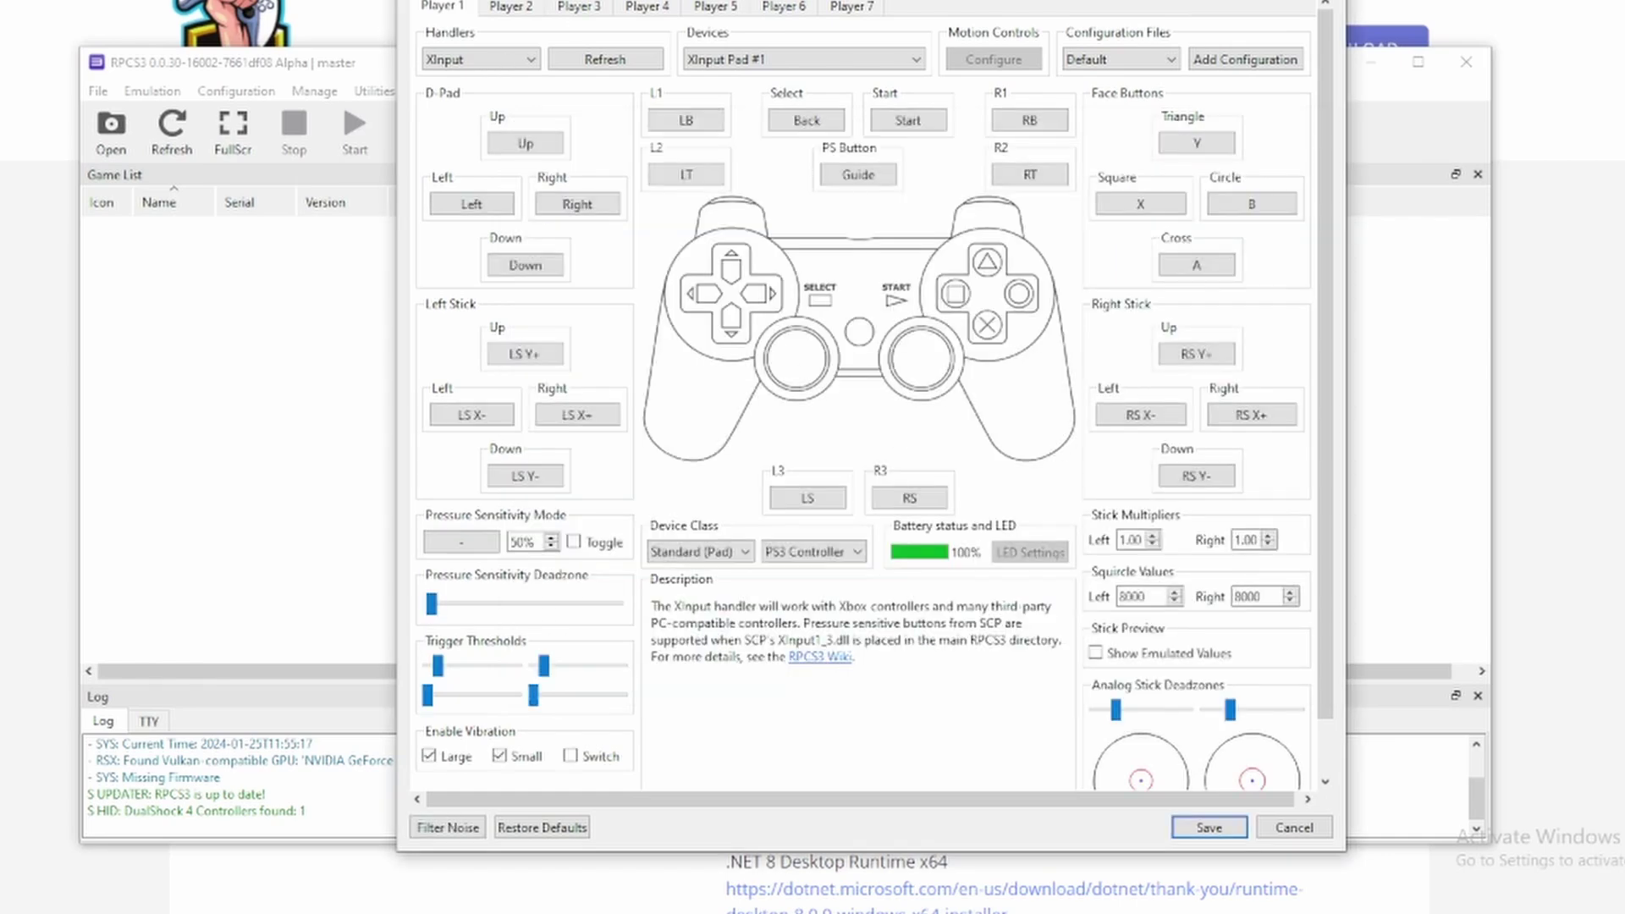
drag(583, 1, 618, 1)
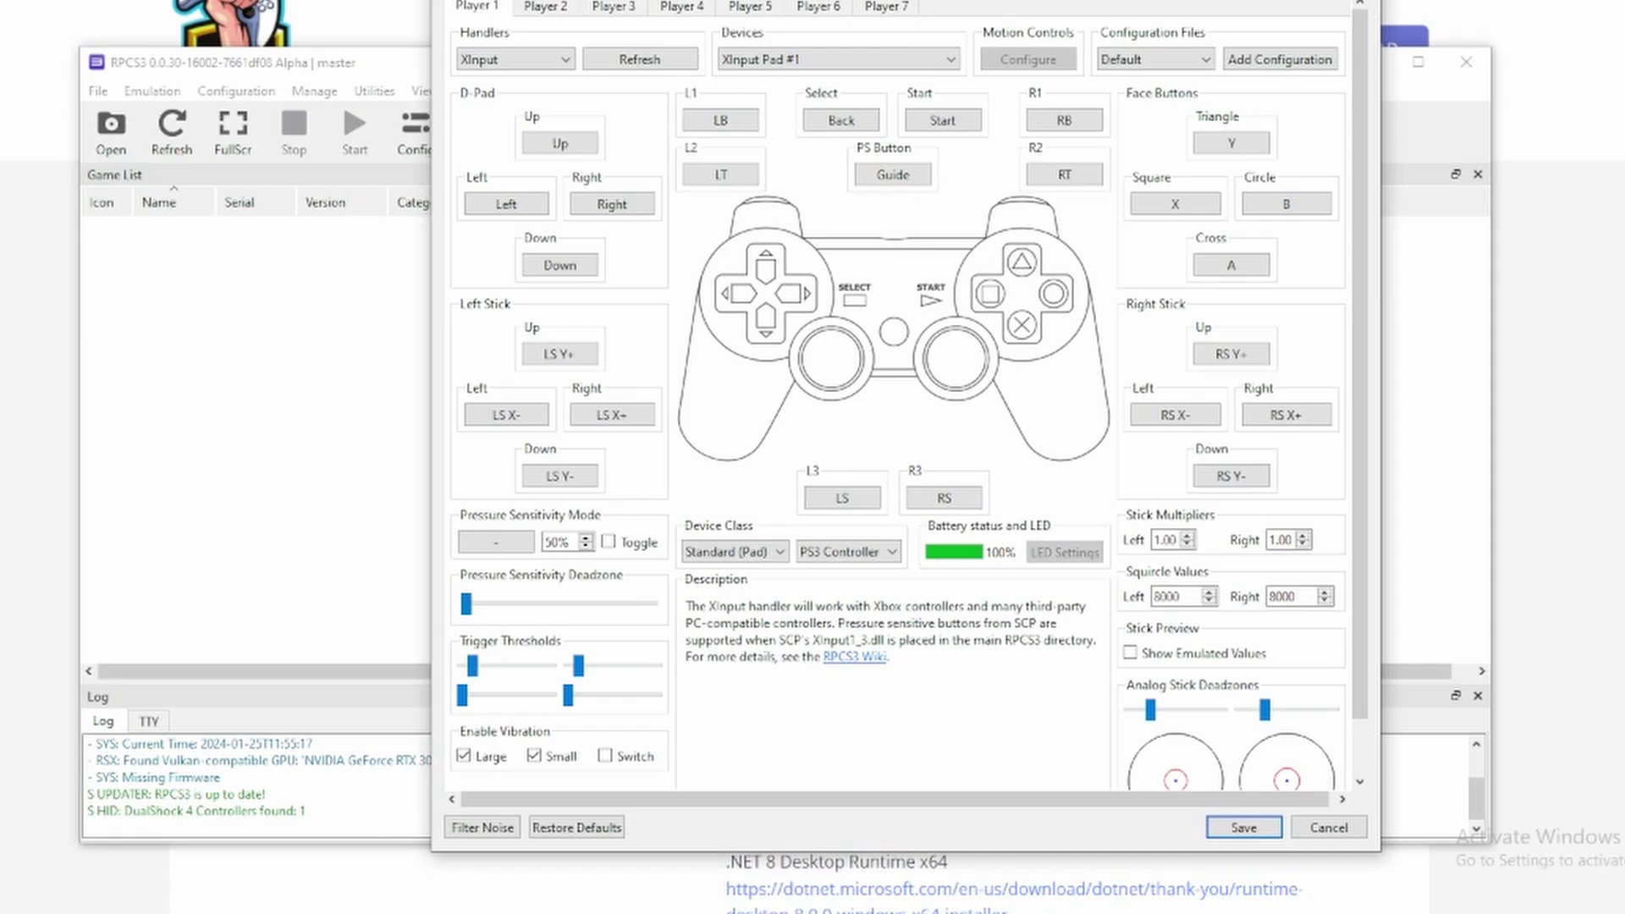
click(1243, 827)
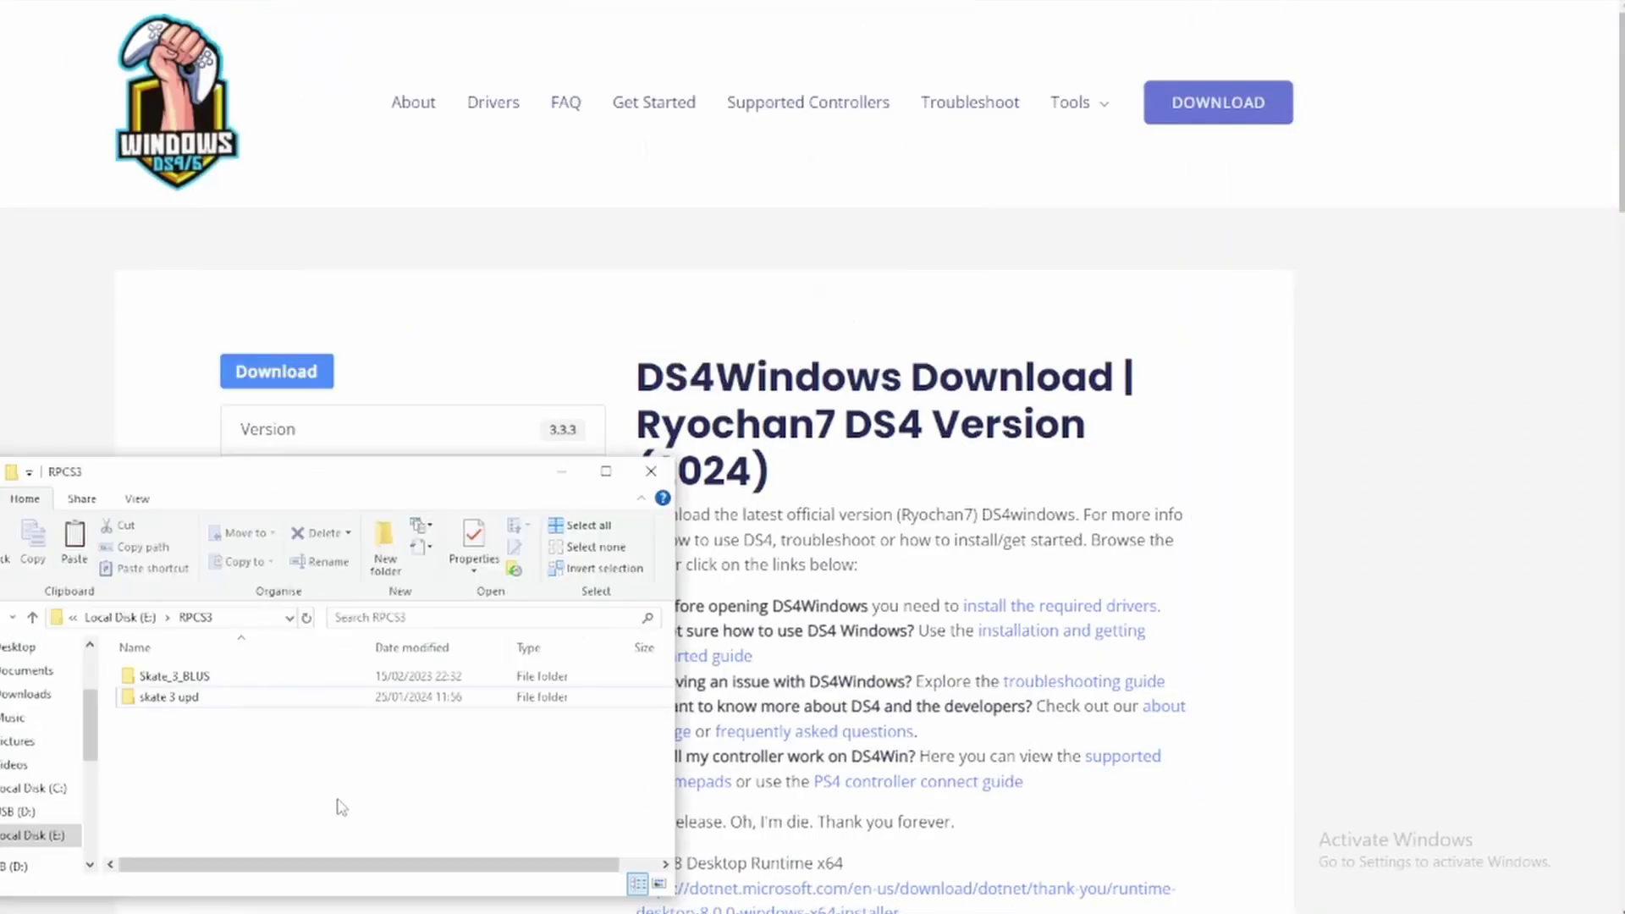
- Paste PS3UPDAT.PUP into E:\RPCS3 and install firmware 4.90 from it via File > Install Firmware
key(ctrl+v)
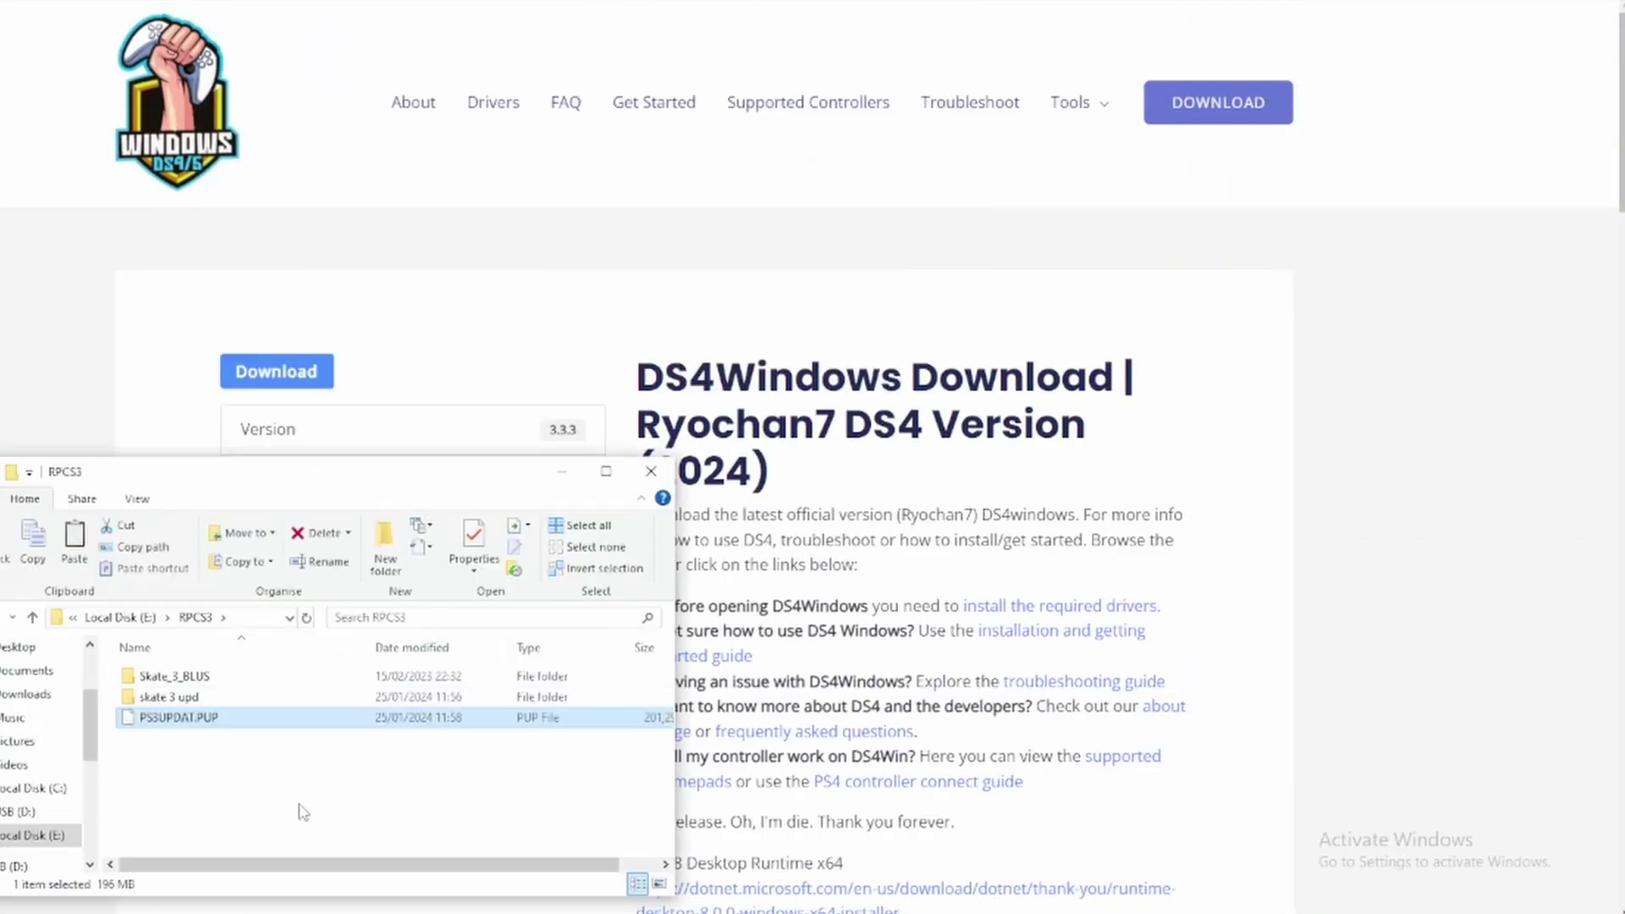
key(alt+Tab)
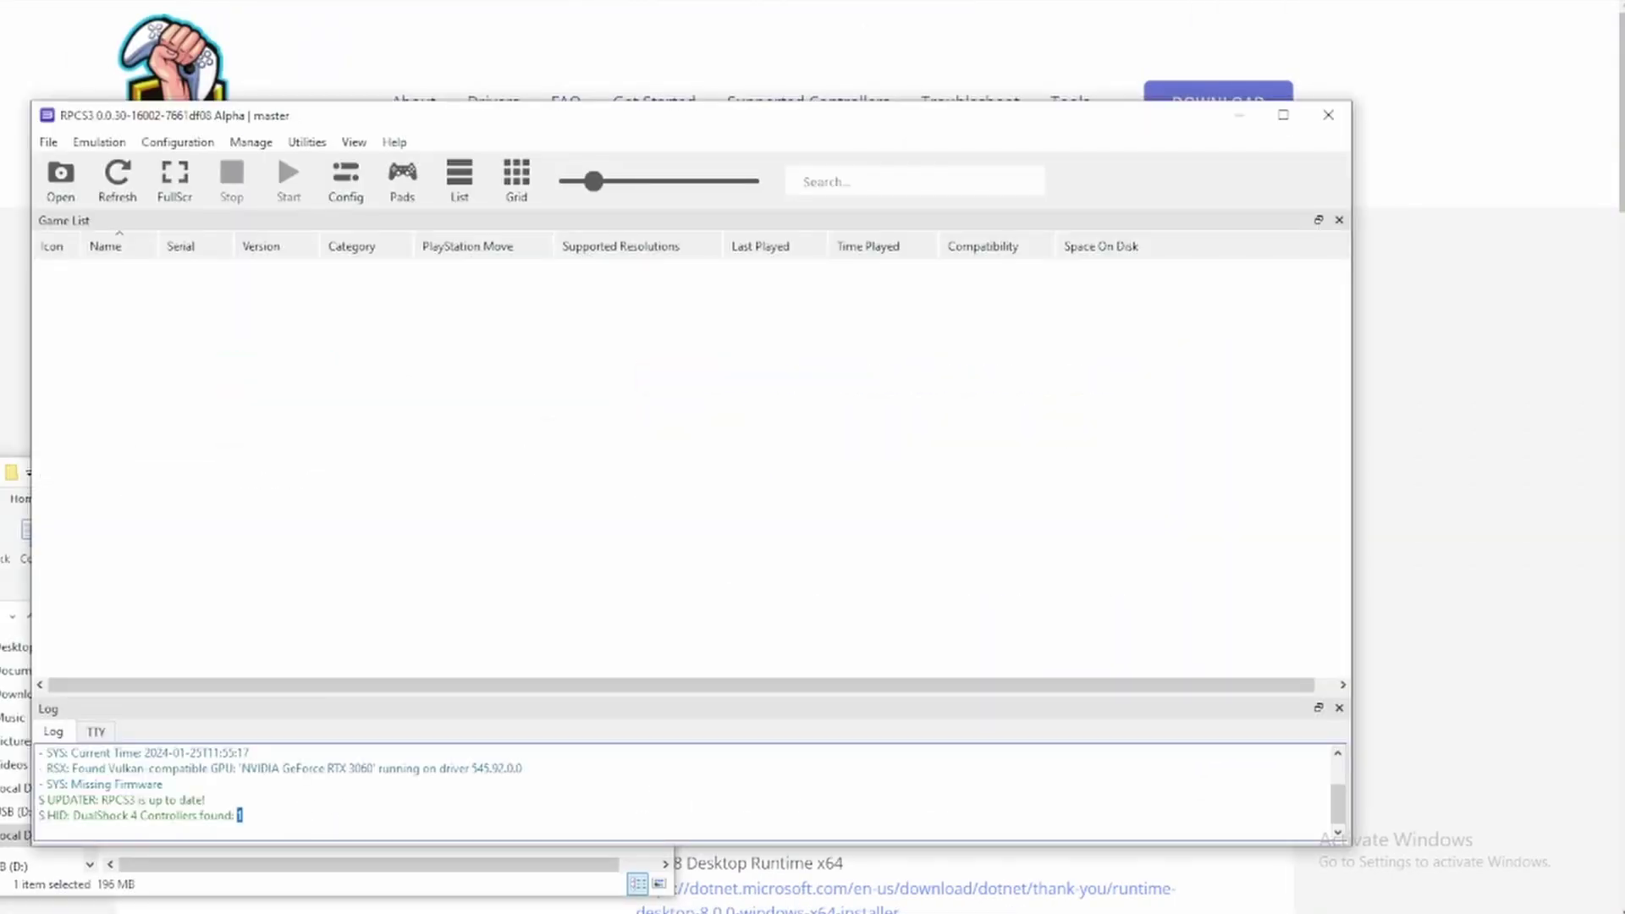
click(48, 142)
click(101, 338)
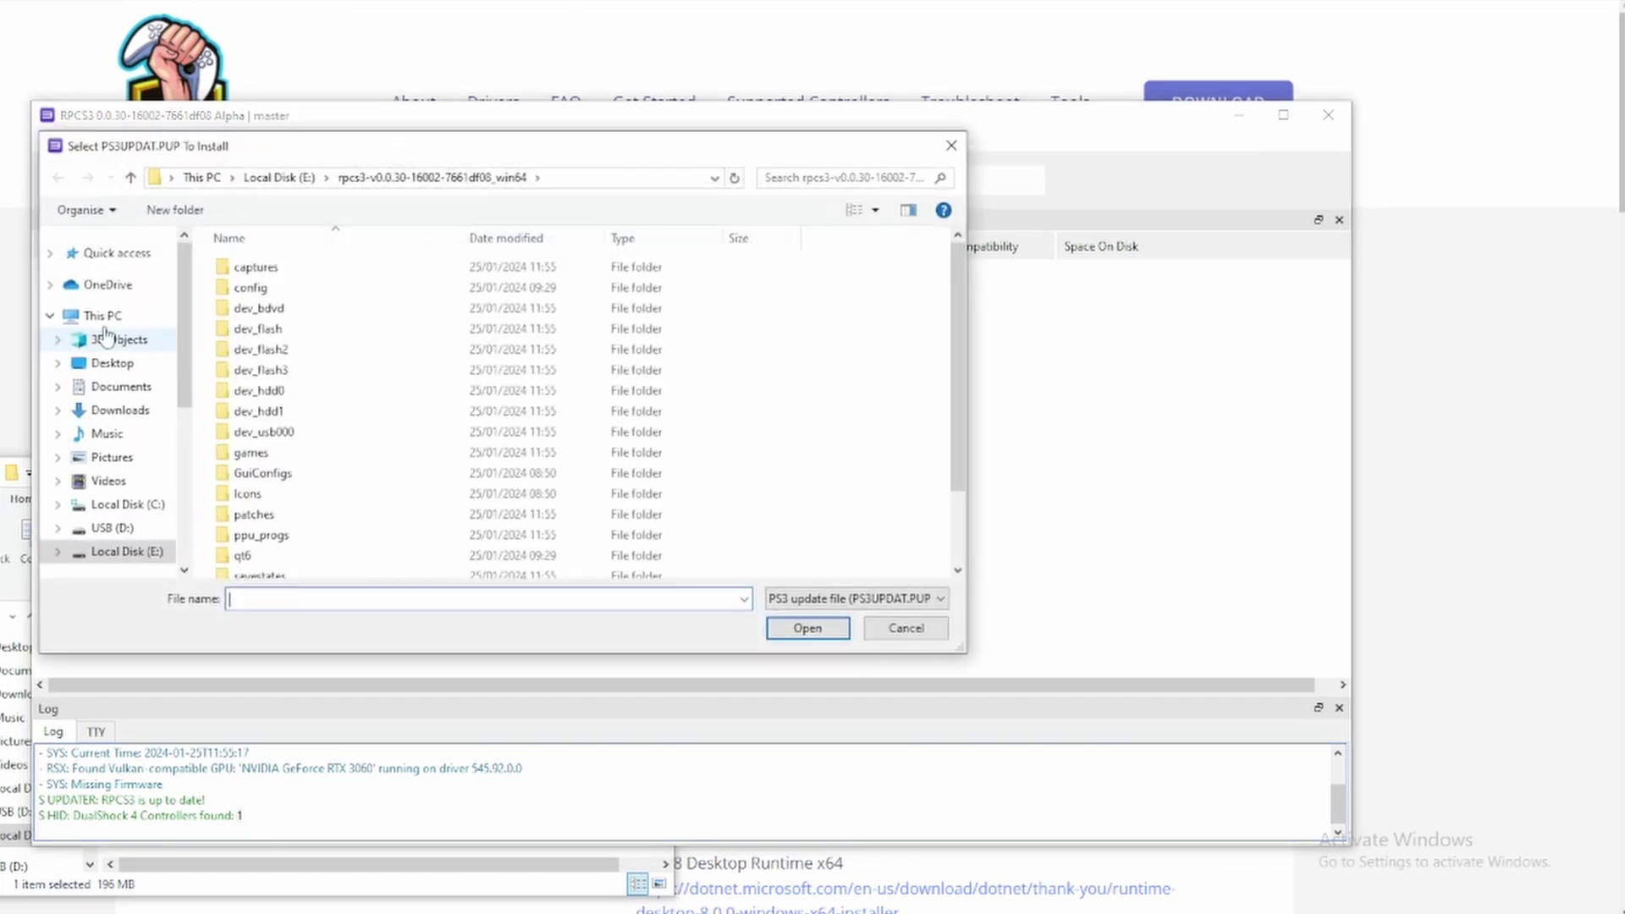
scroll(110, 381, down, 3)
click(118, 402)
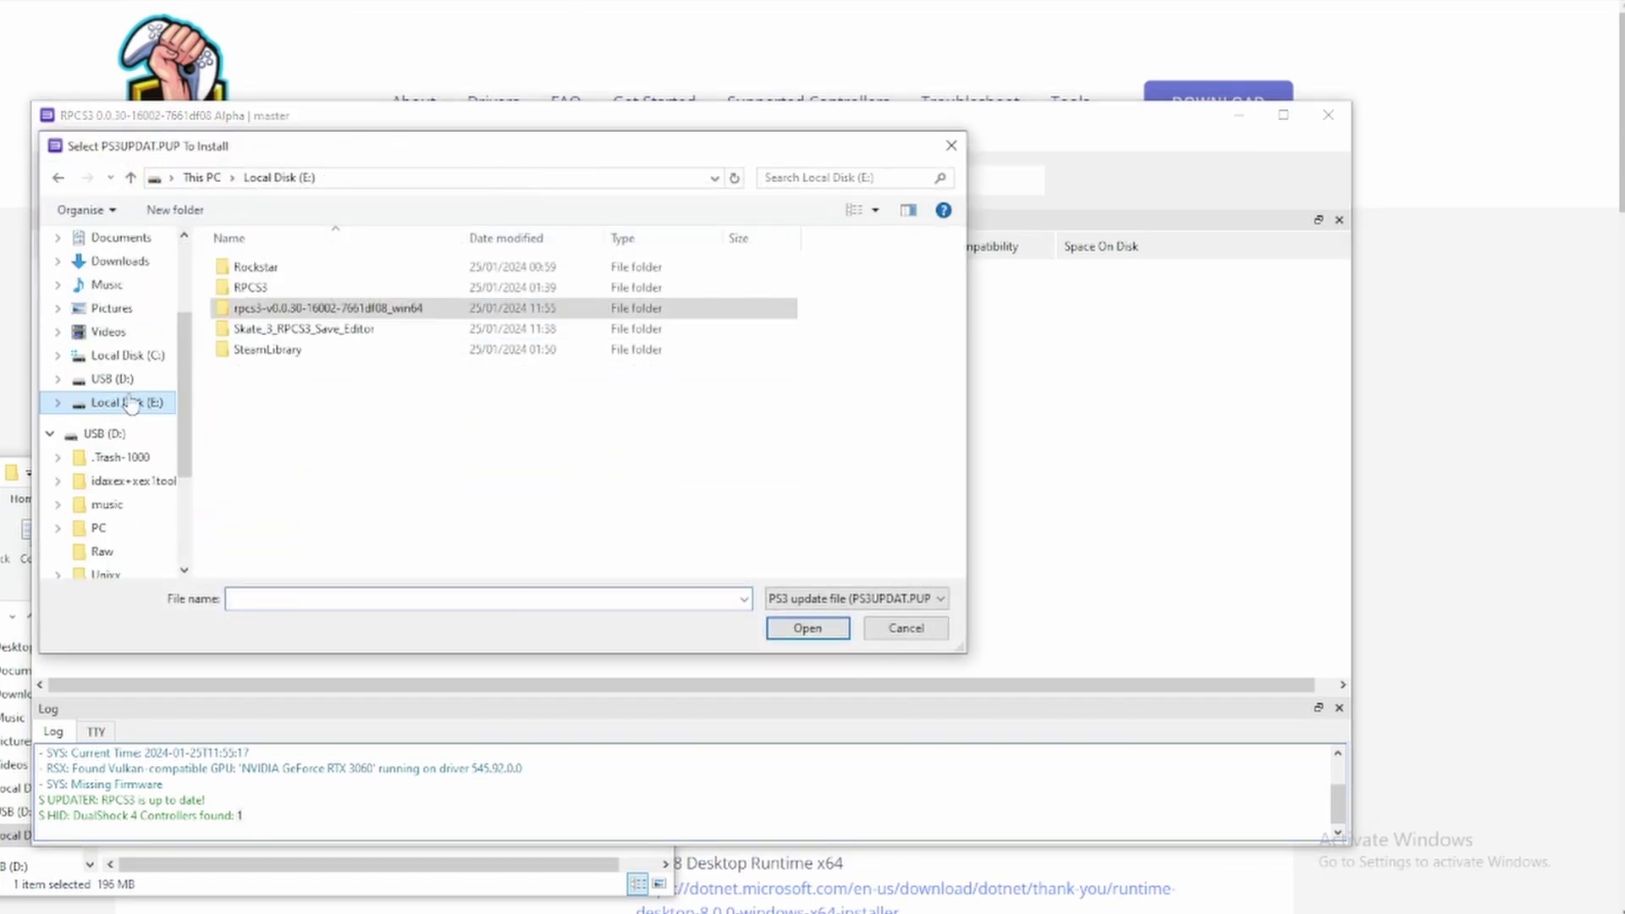
double_click(253, 287)
double_click(258, 287)
key(alt+Left)
double_click(273, 308)
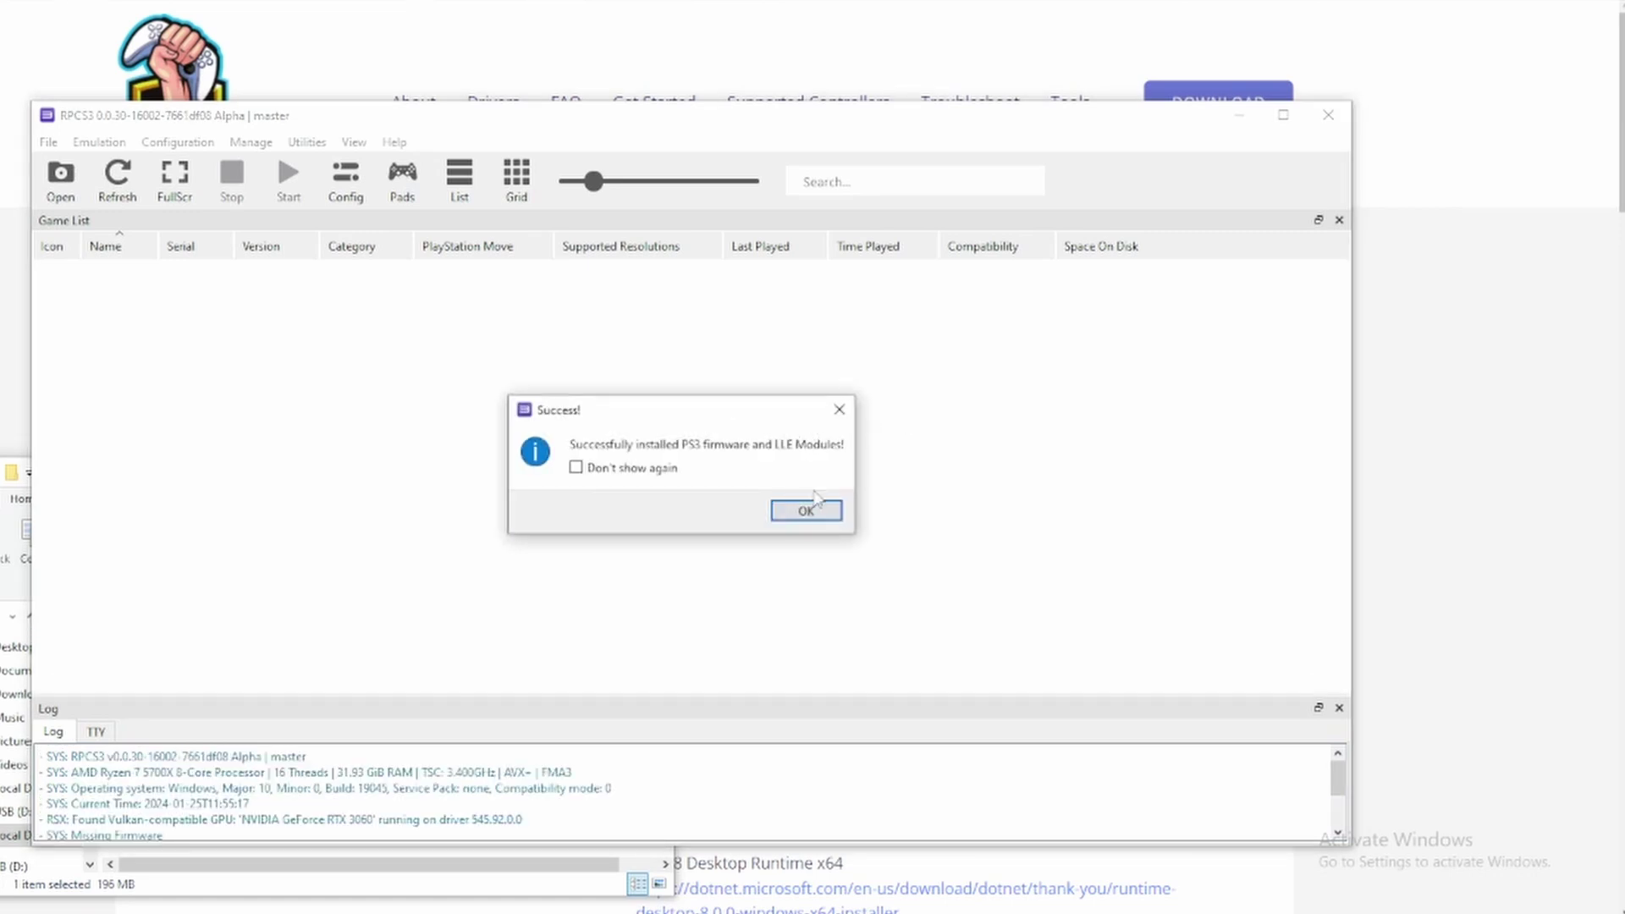
click(811, 509)
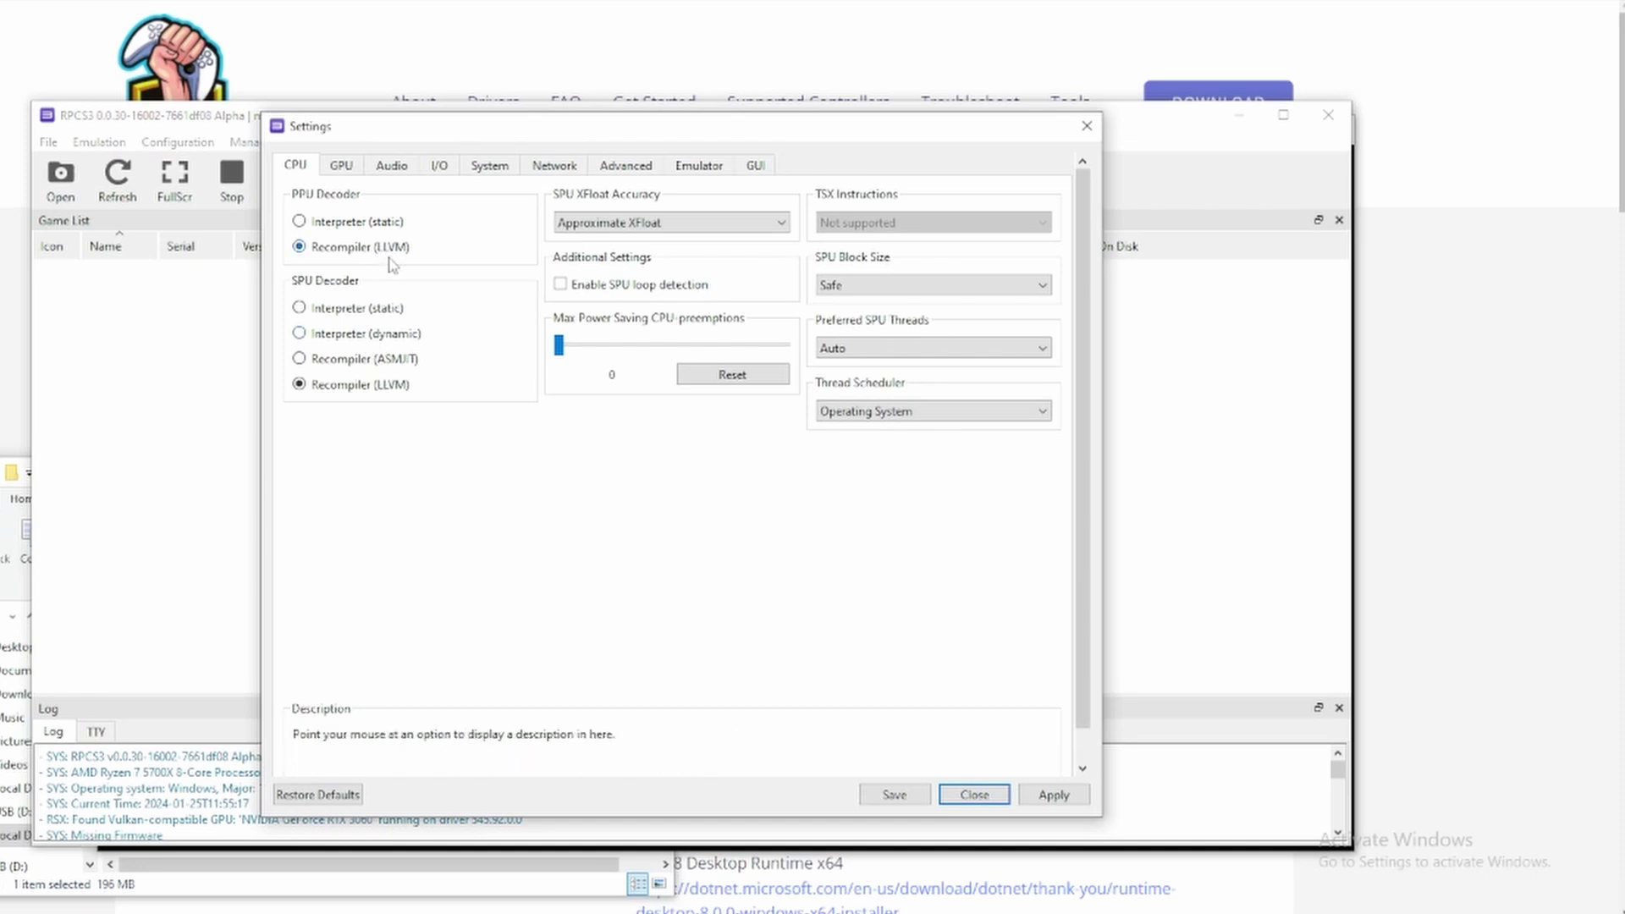
- On the CPU tab, choose the Interpreter (dynamic) SPU decoder and 3 preferred SPU threads
click(346, 339)
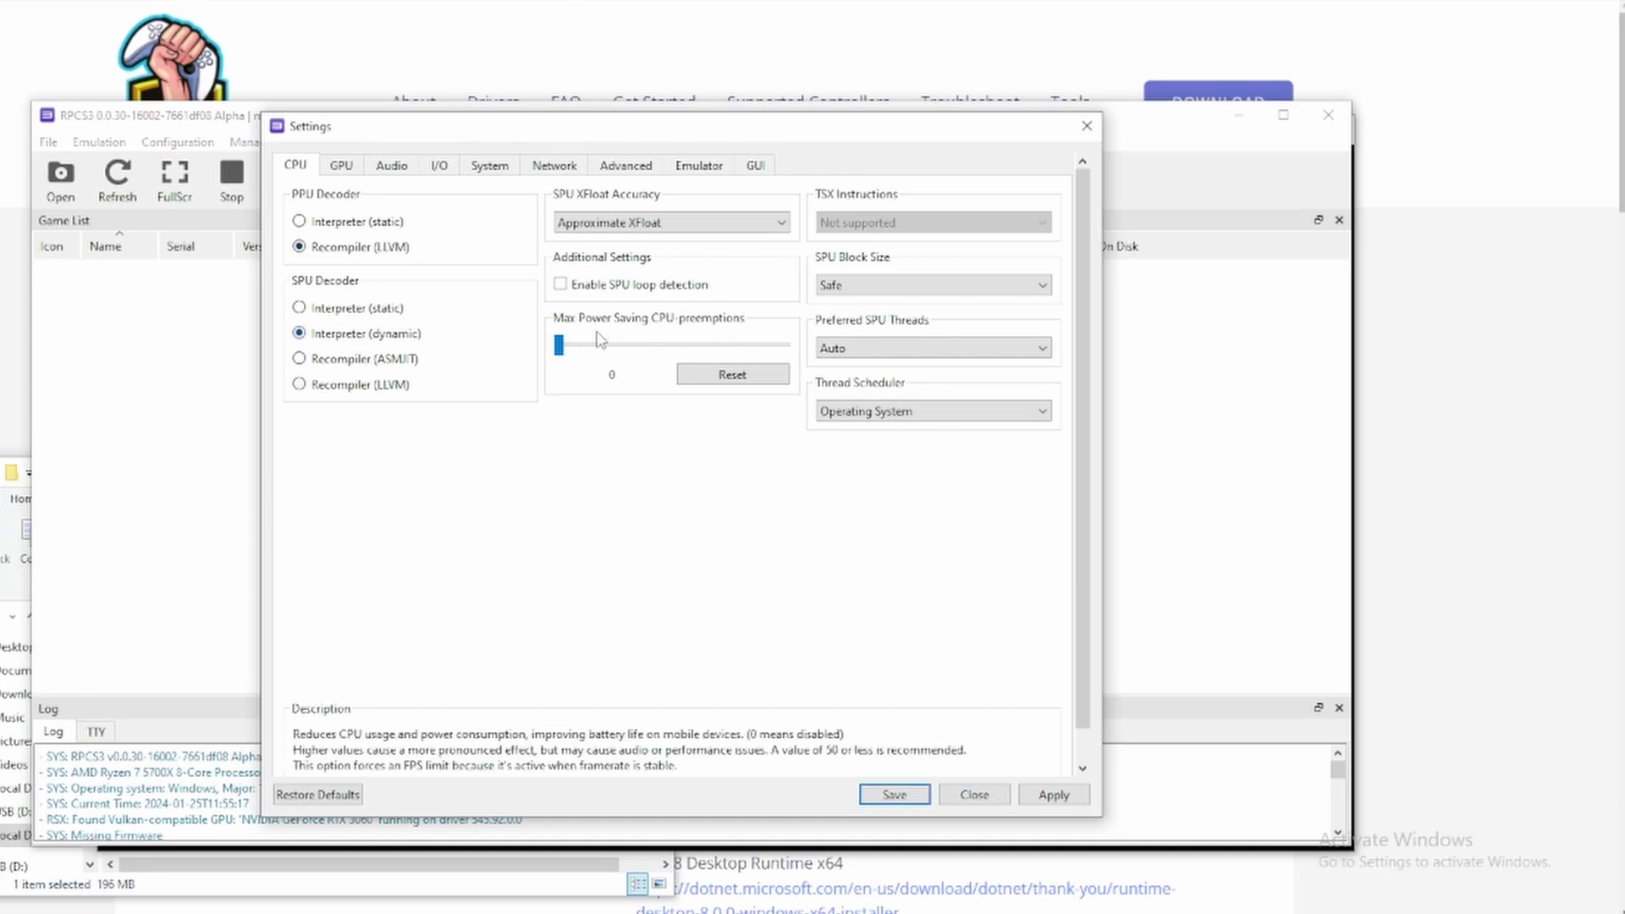
click(861, 348)
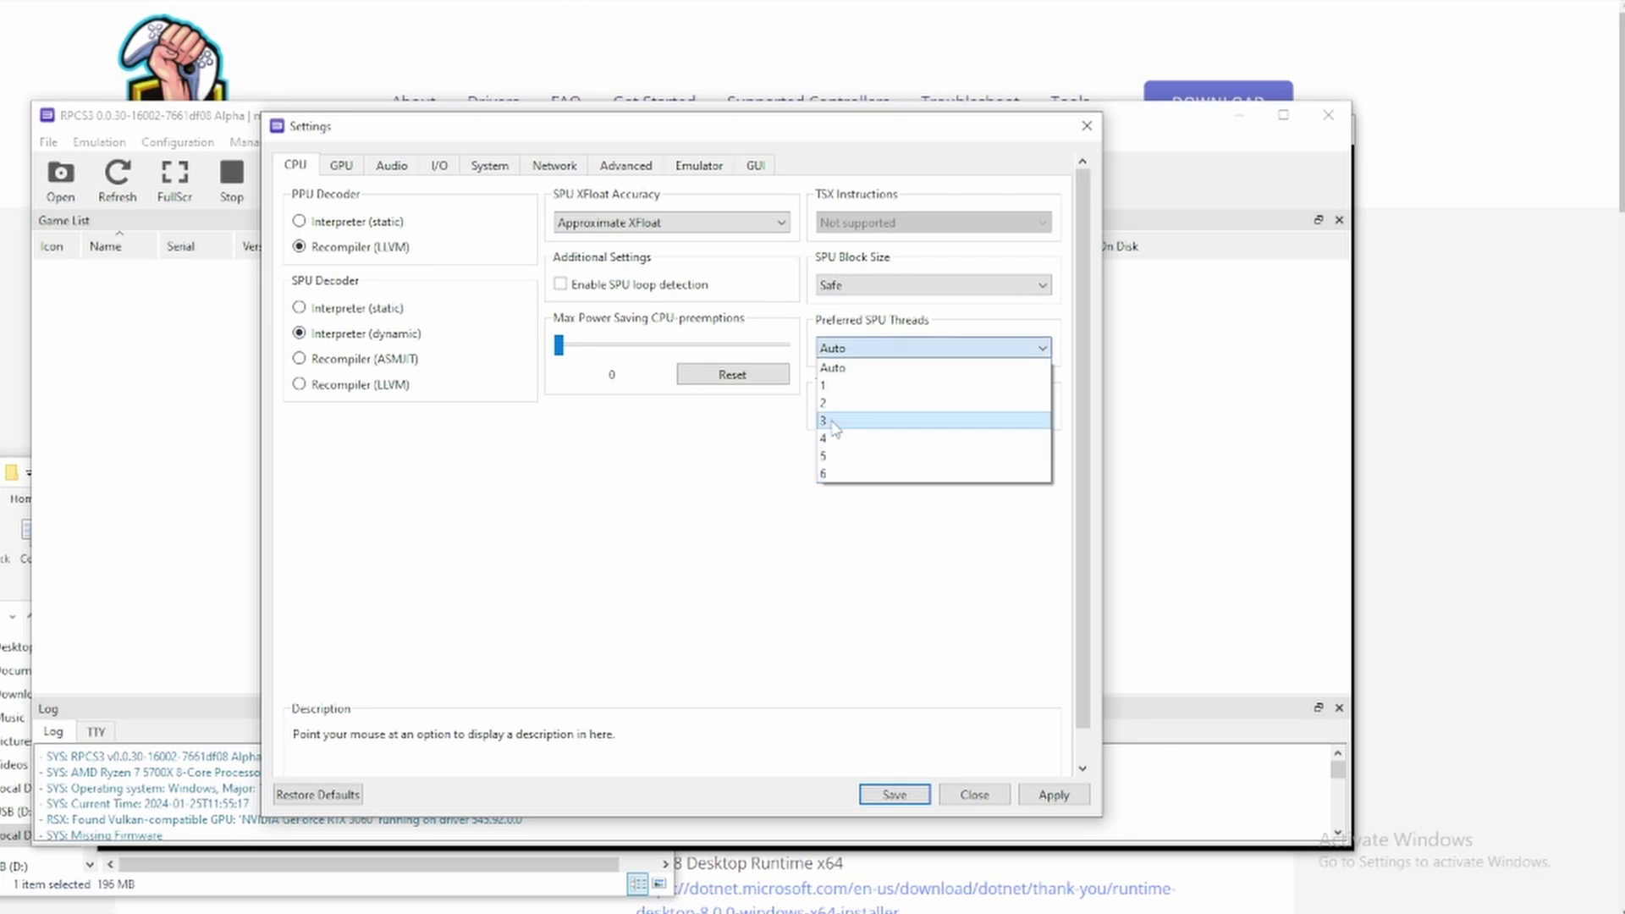
click(834, 420)
click(341, 165)
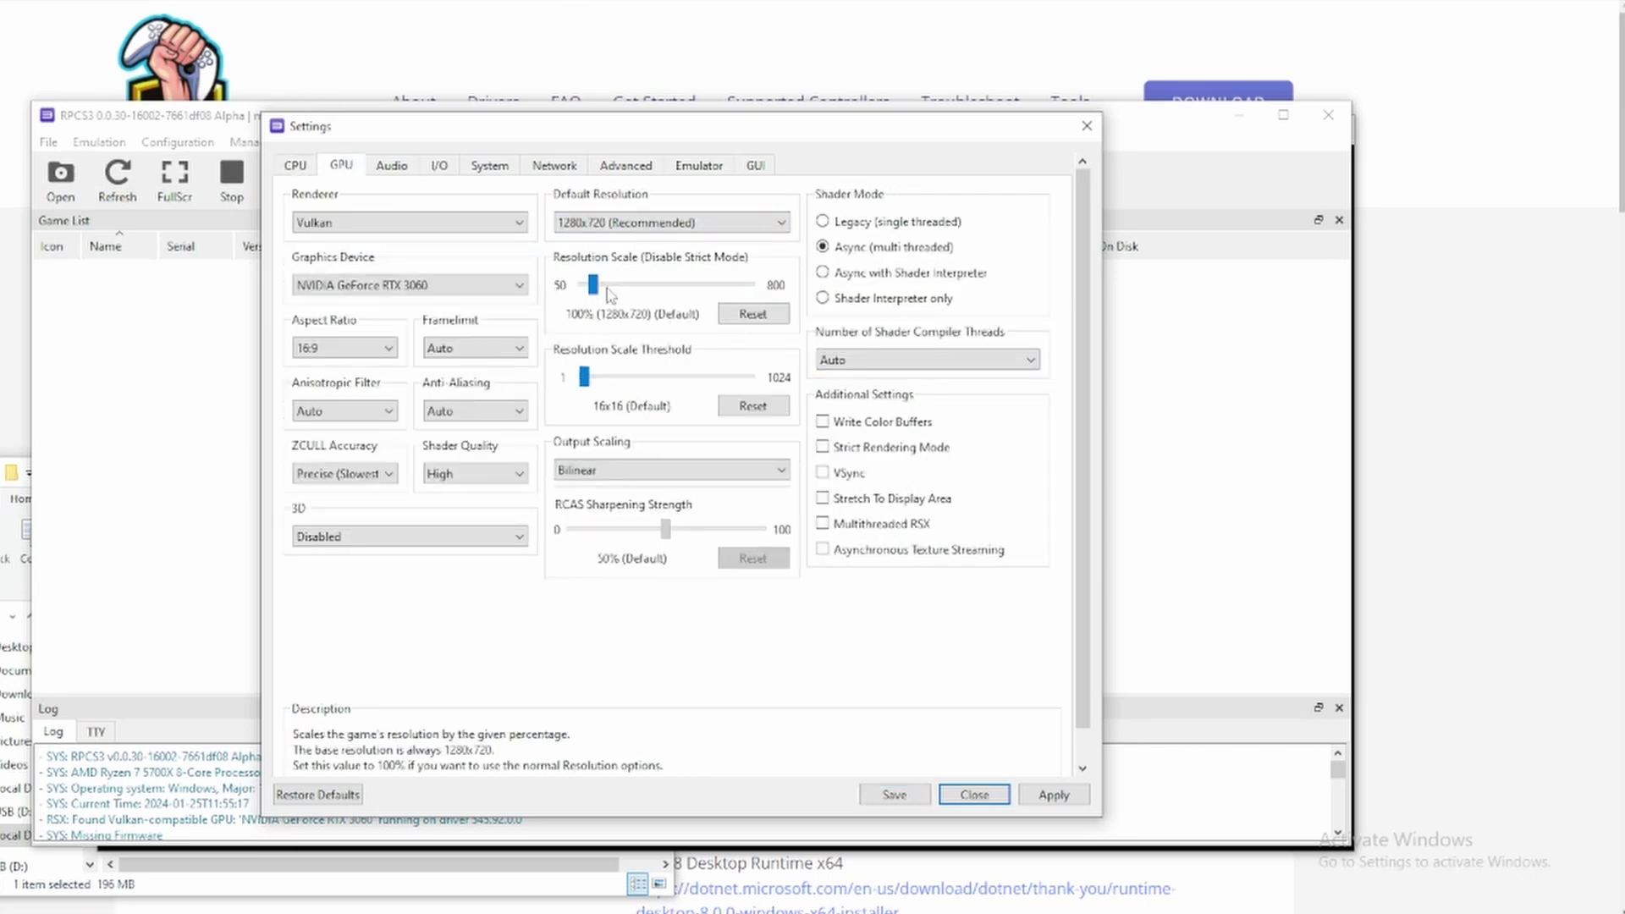
- Set Resolution Scale to 150% (1920x1080), keep 1280x720 default resolution, and enable Multithreaded RSX and VSync
drag(595, 294, 607, 294)
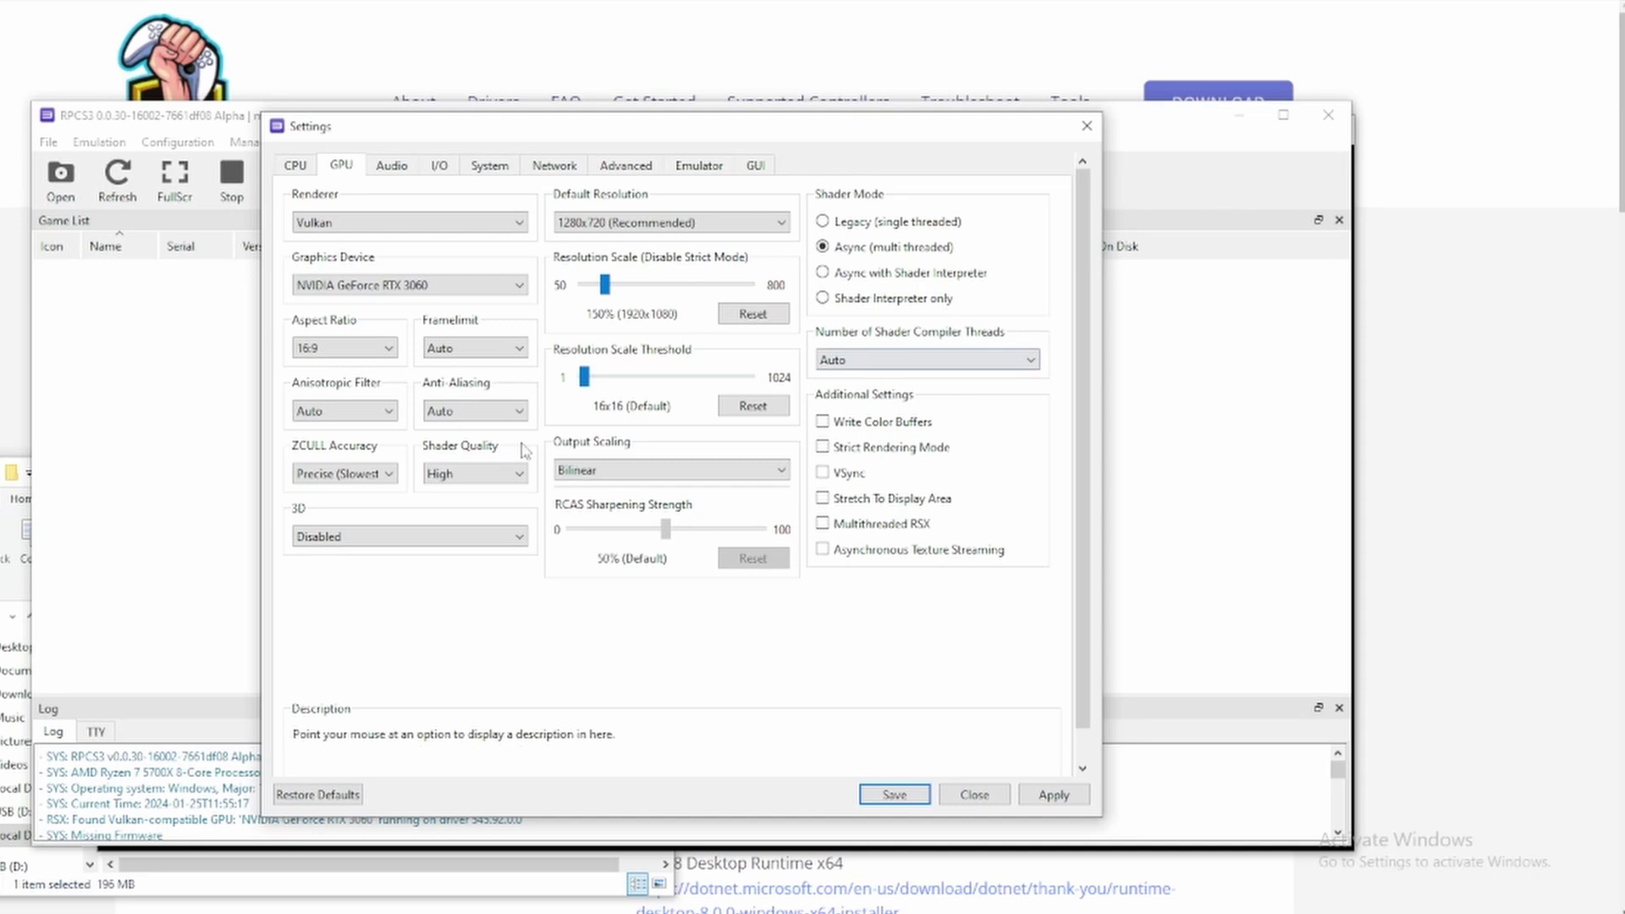
click(622, 224)
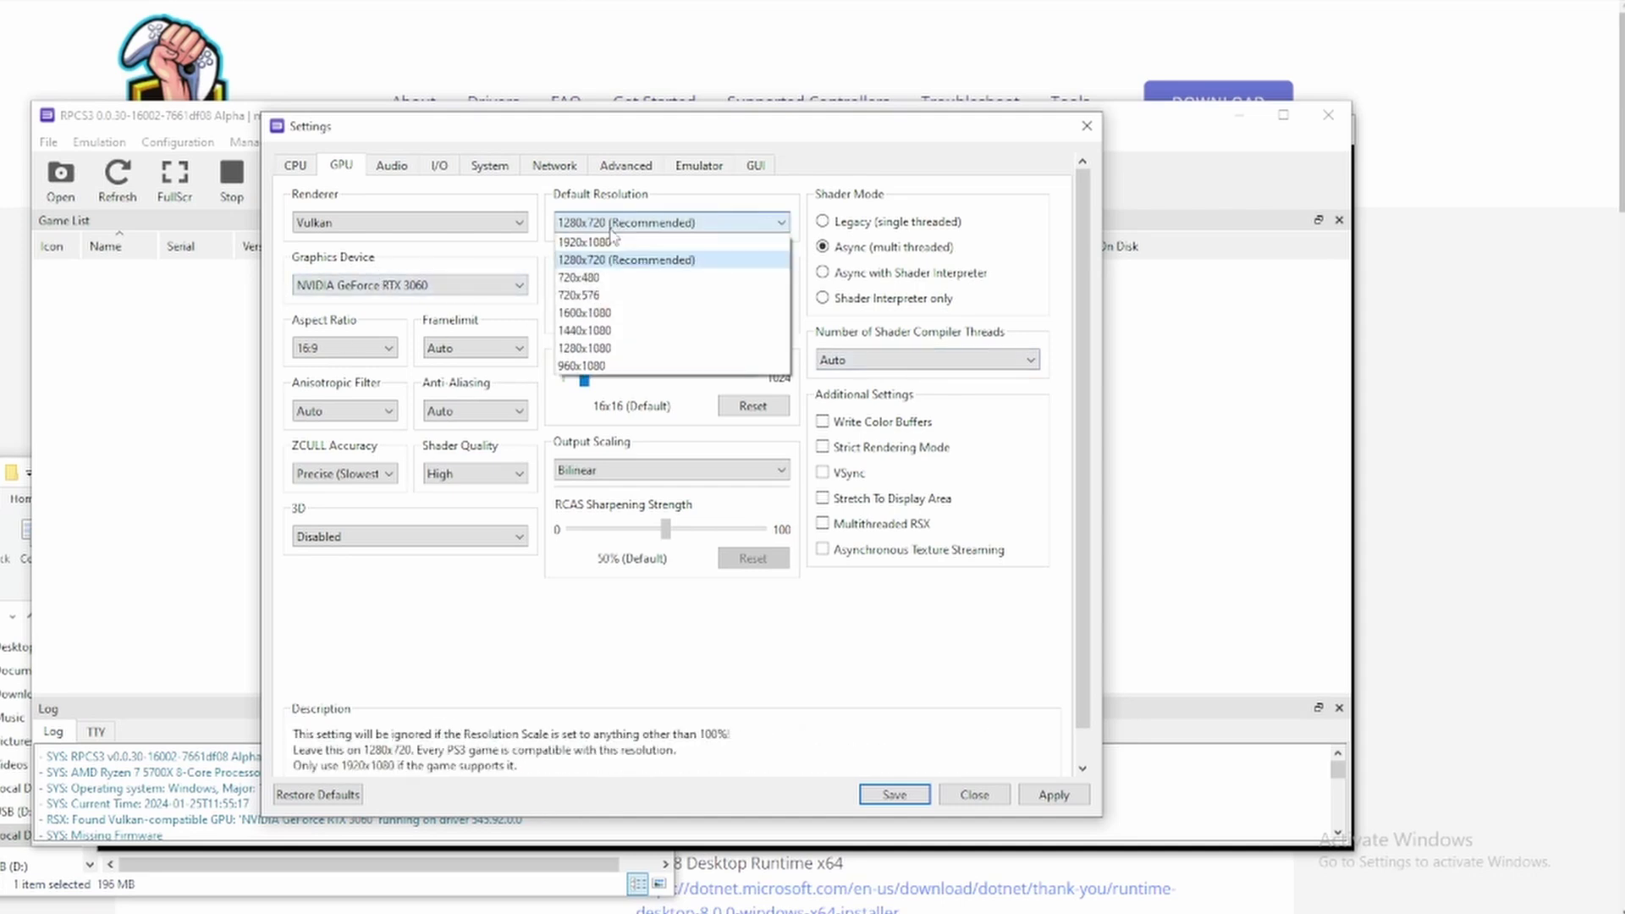
click(607, 264)
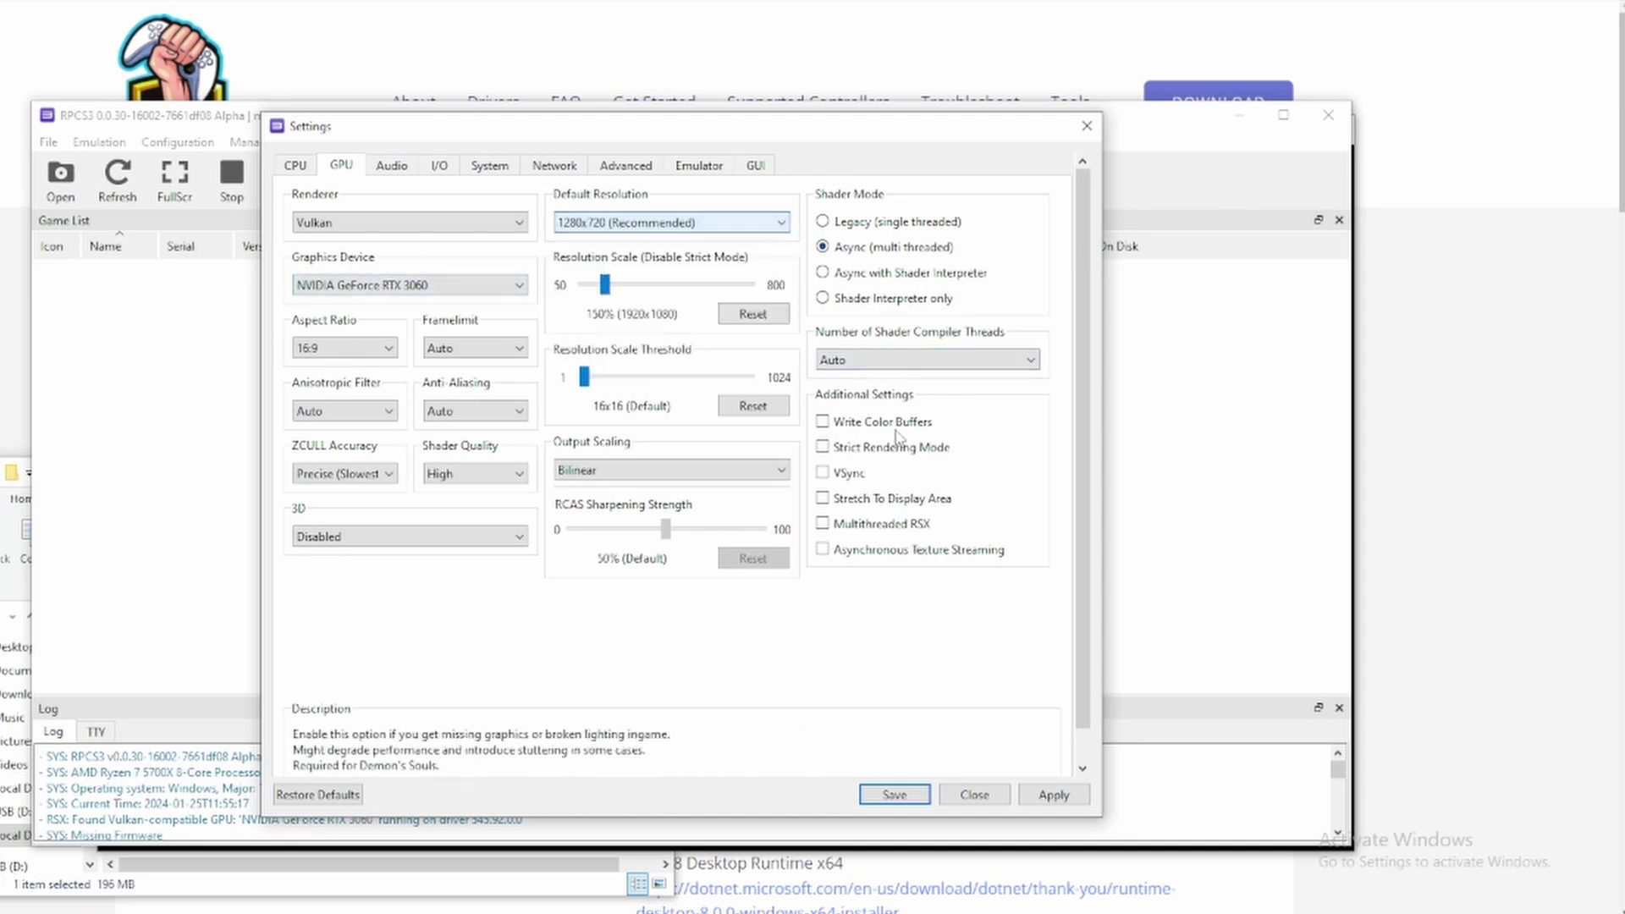
click(855, 526)
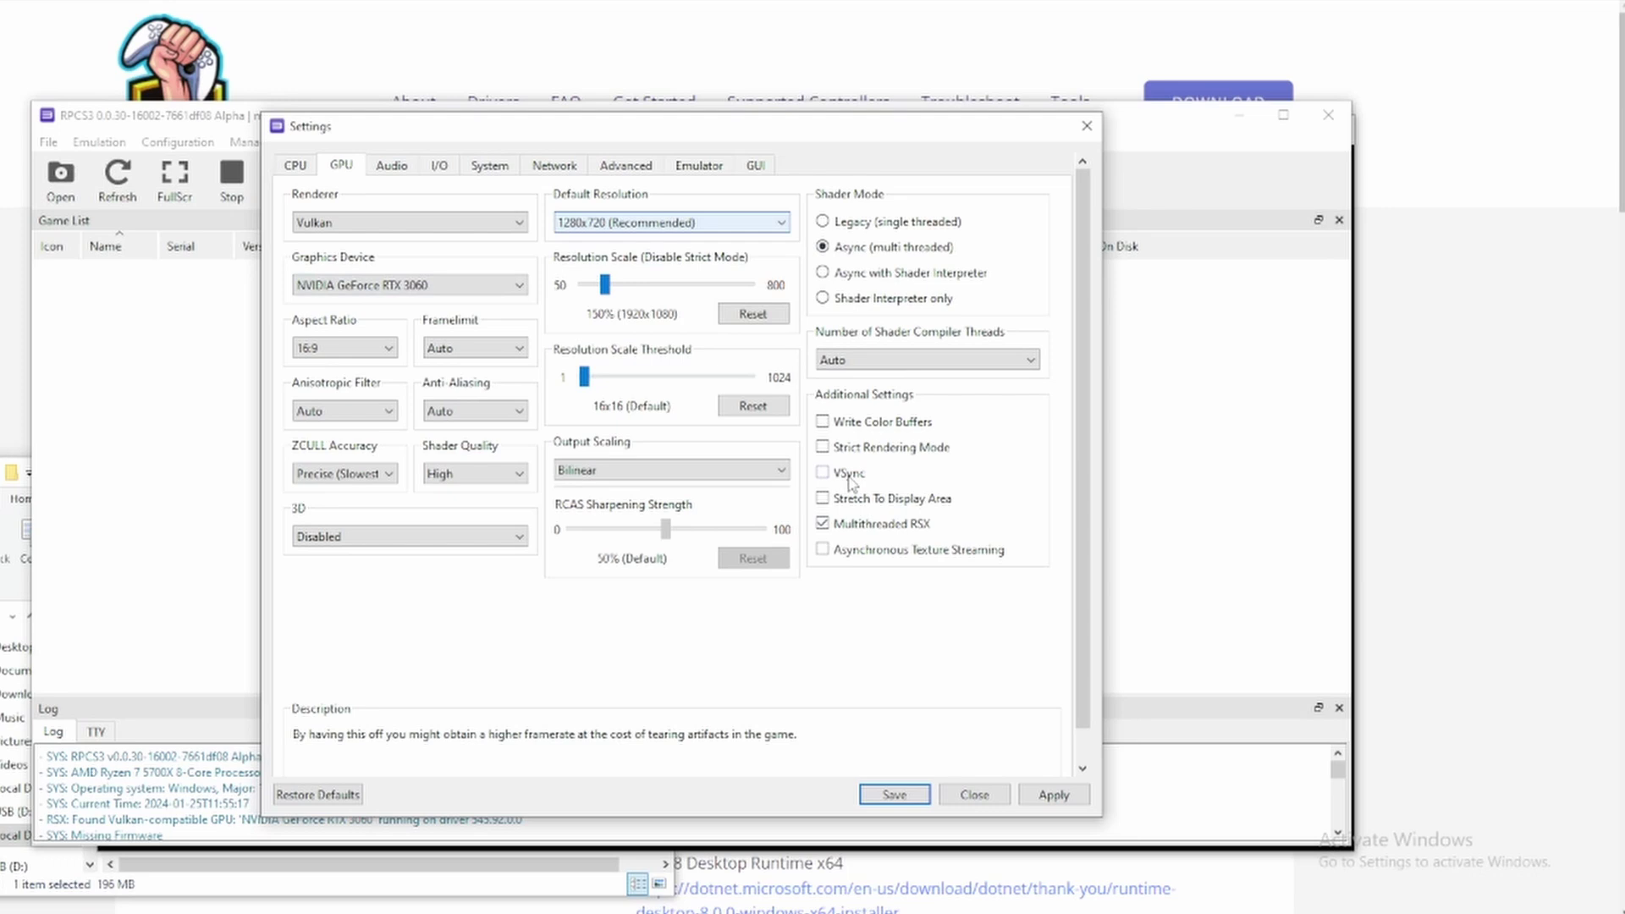
click(822, 474)
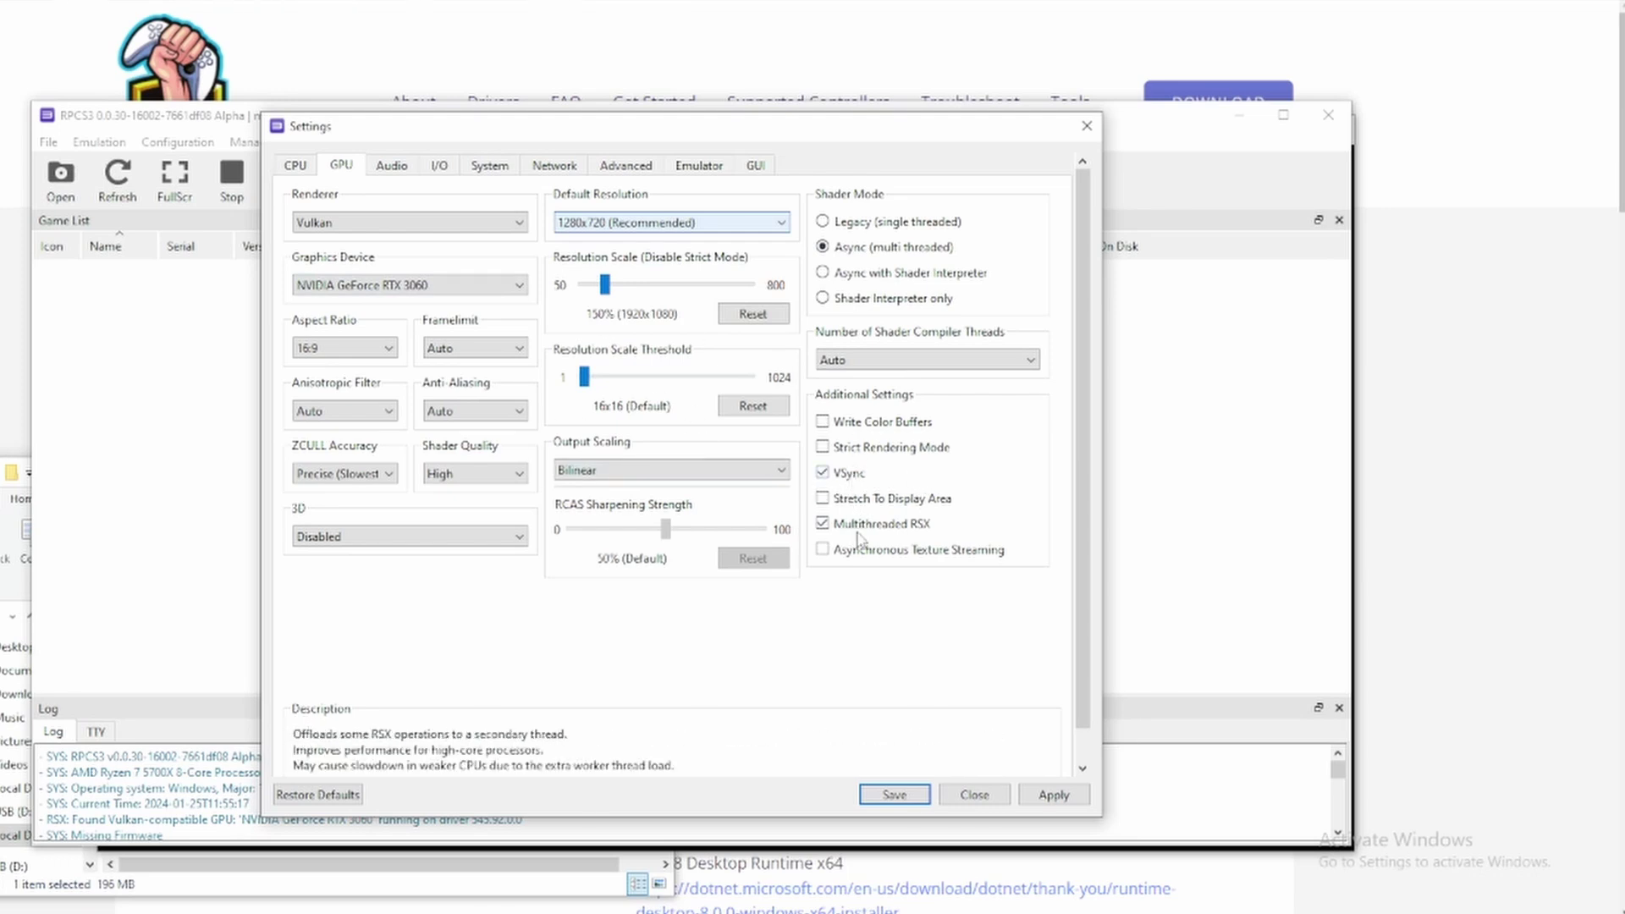
- Set audio output to XAudio2 with Surround 7.1 format and adjust the audio buffer duration
click(391, 165)
click(471, 222)
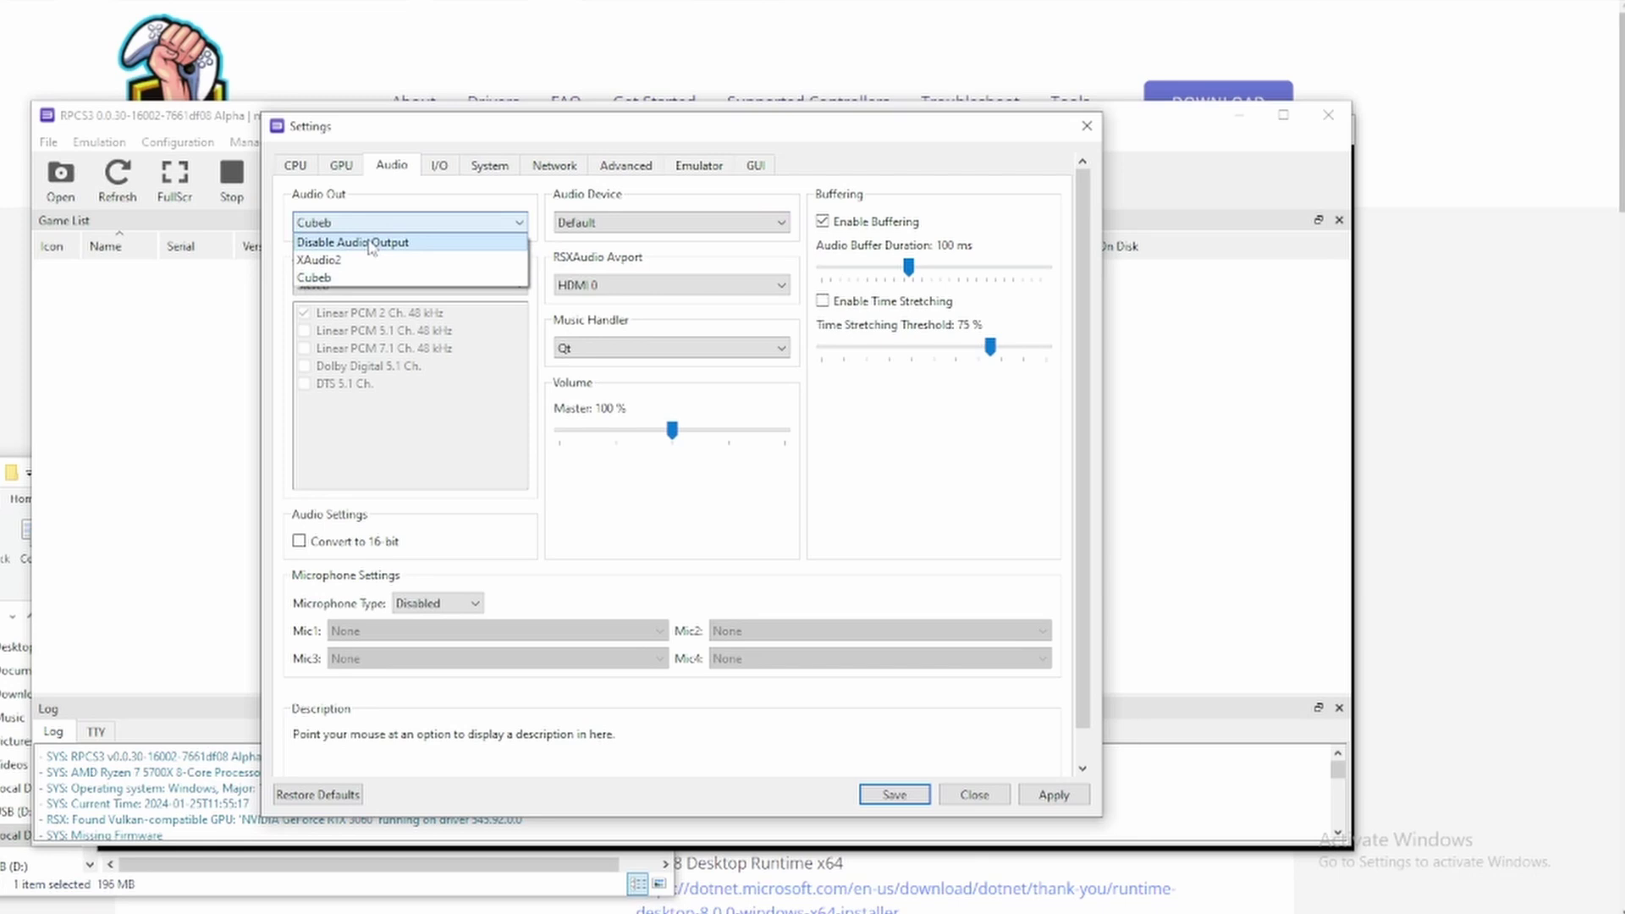
click(356, 261)
click(408, 286)
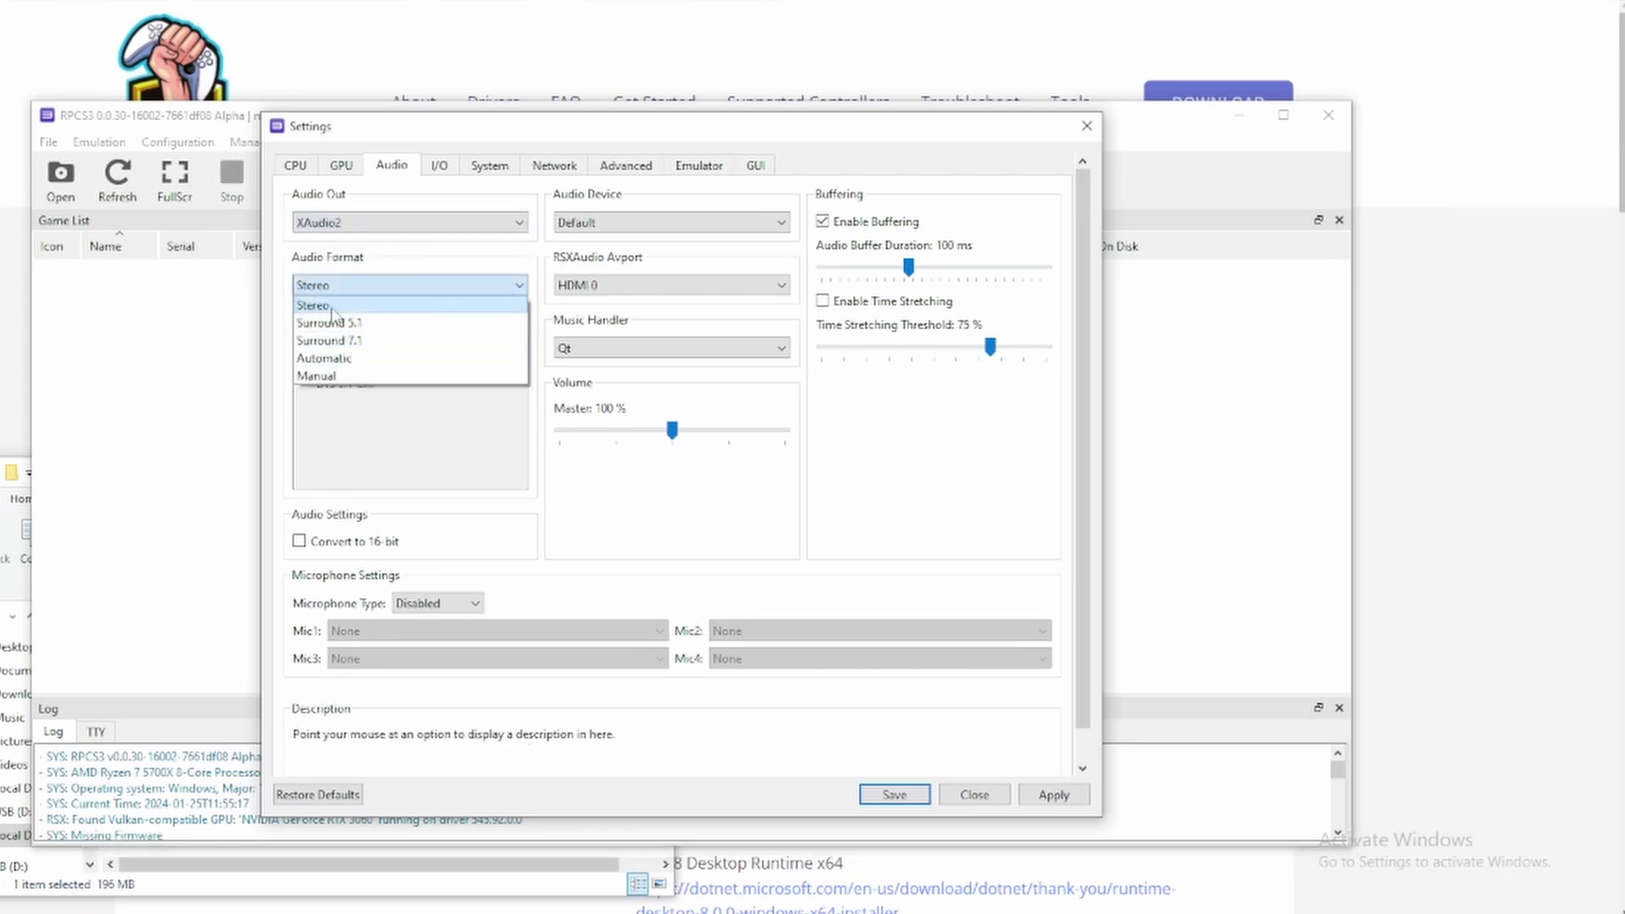
click(364, 341)
drag(909, 268, 911, 269)
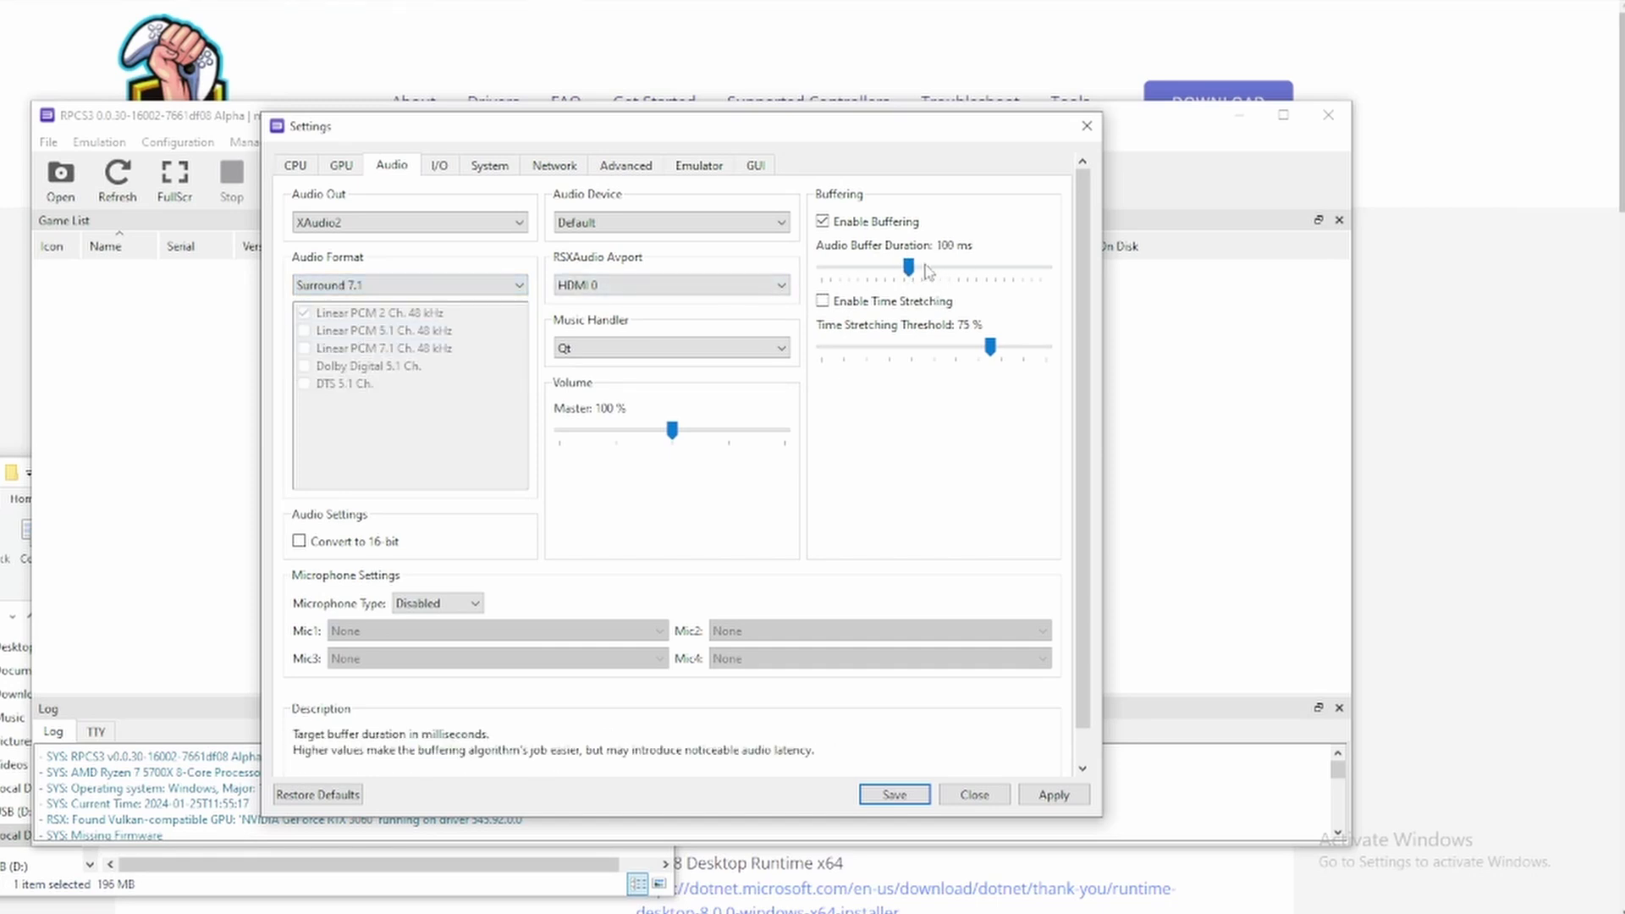
- Set Sleep Timers Accuracy to All Timers in Advanced settings and save the configuration
click(627, 165)
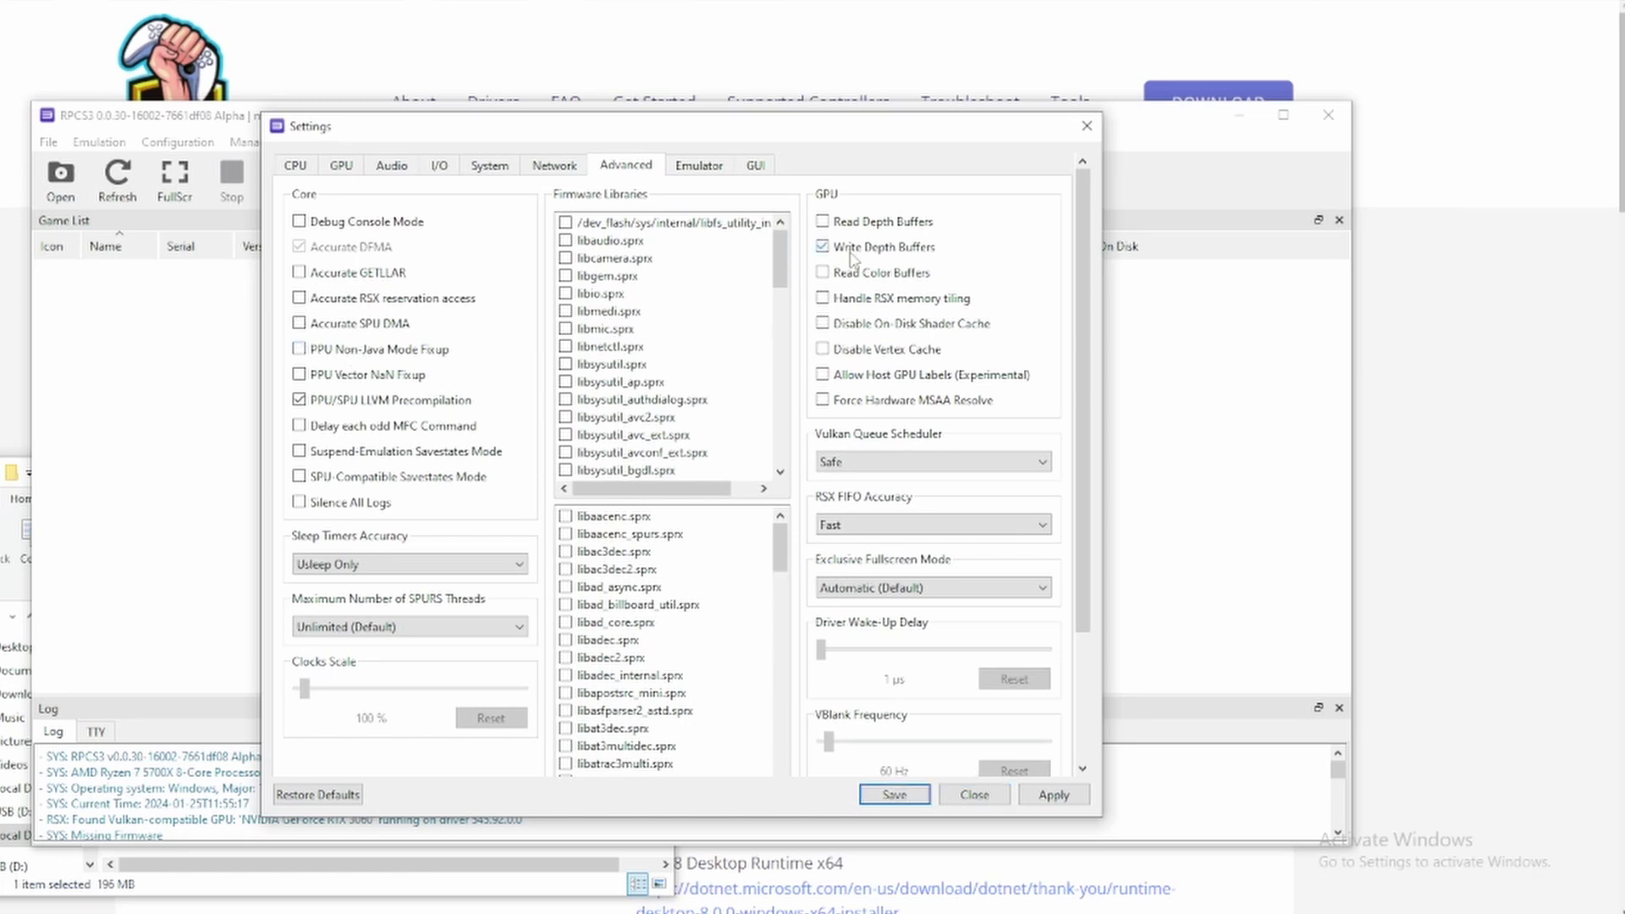
click(326, 563)
click(895, 796)
- Add the E:\RPCS3\Skate_3_BLUS folder as a game and acknowledge the success message
click(48, 141)
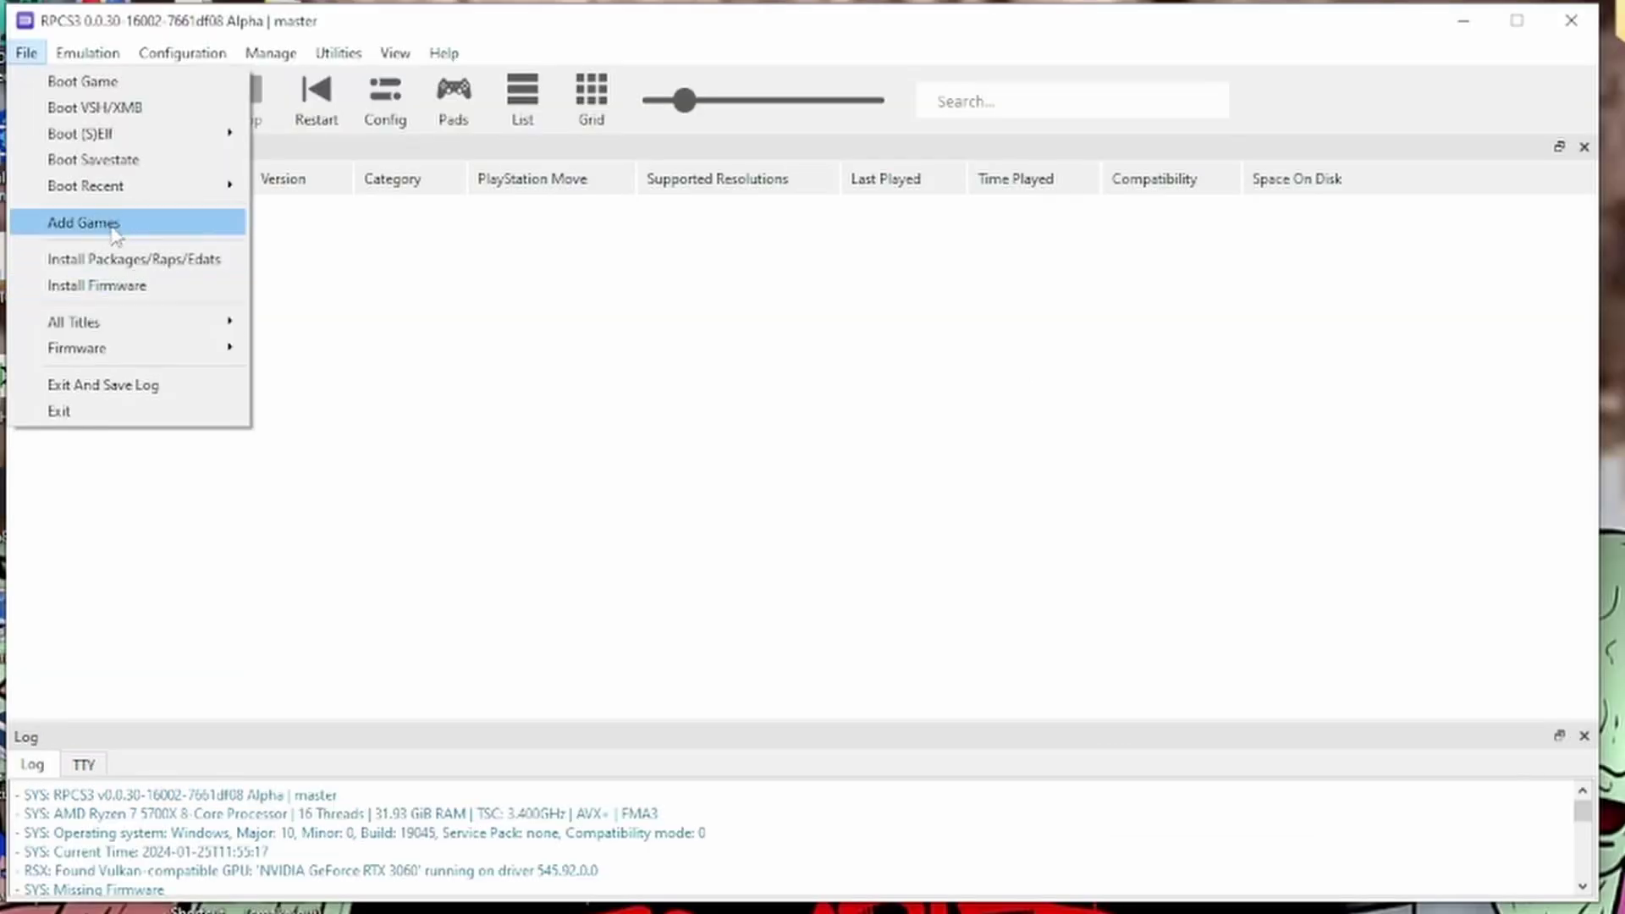
click(112, 286)
click(306, 97)
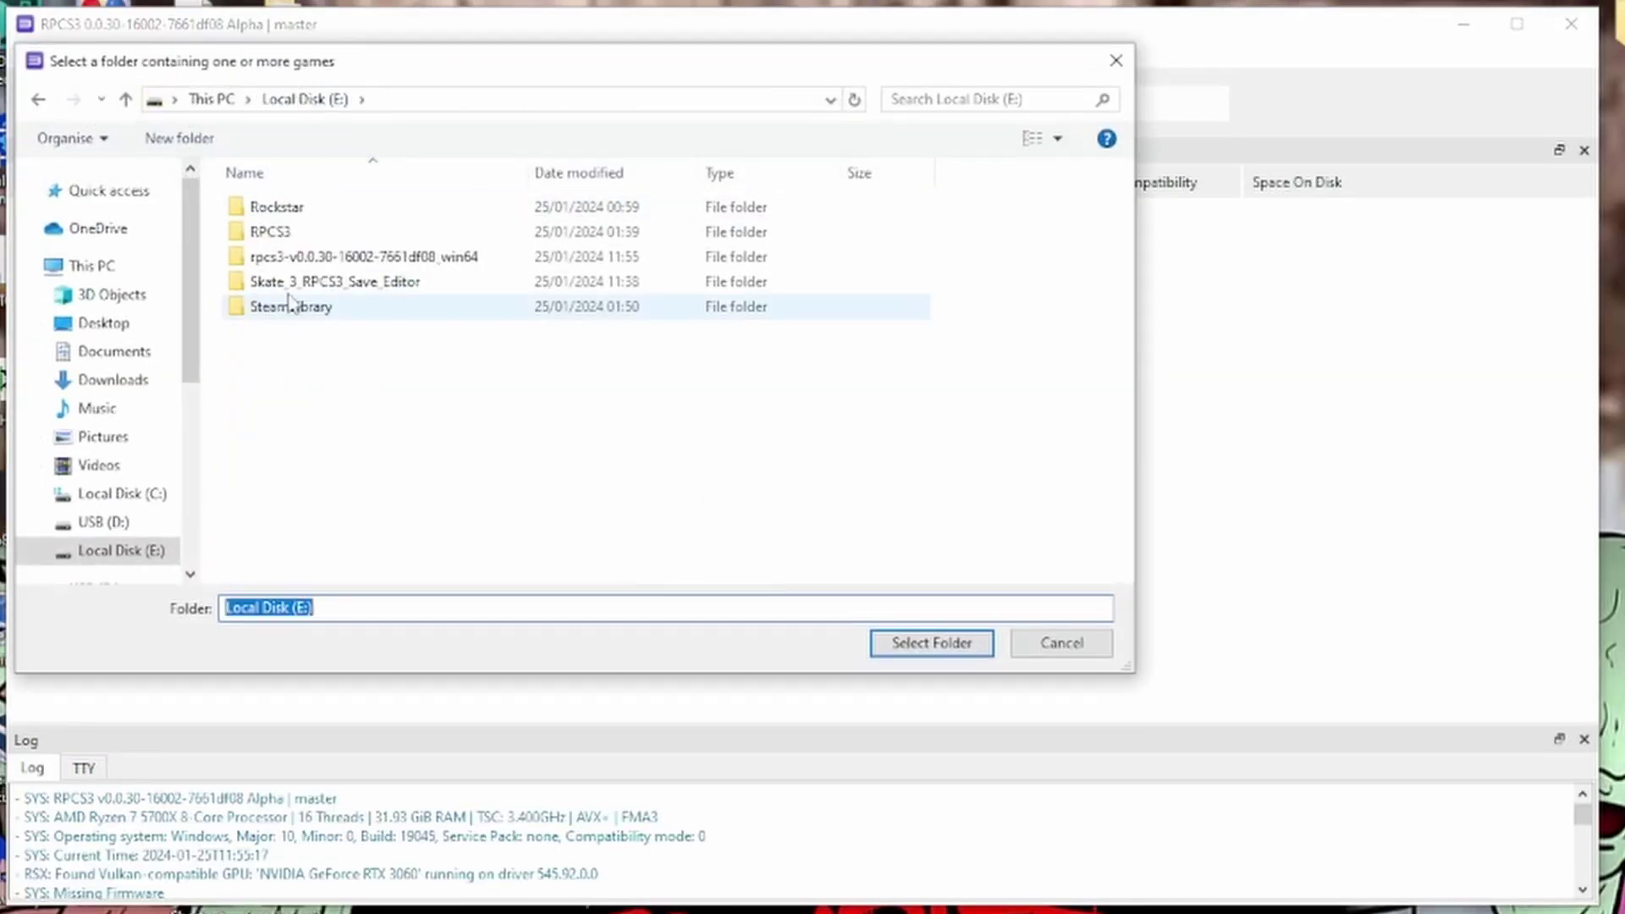
click(289, 230)
double_click(289, 231)
double_click(339, 231)
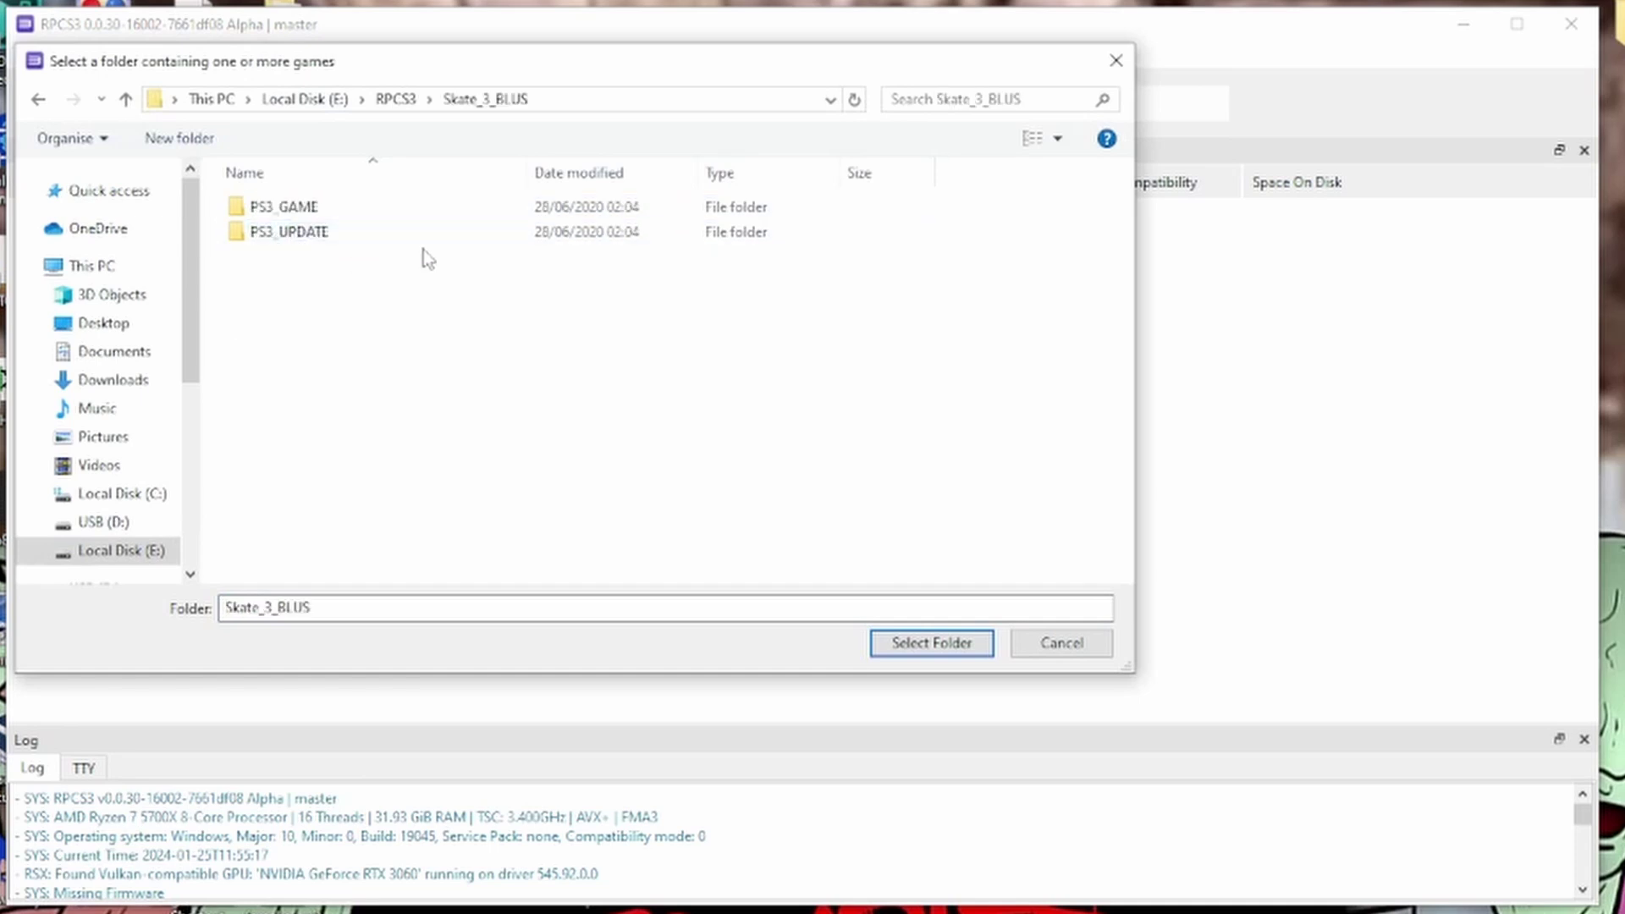
click(923, 647)
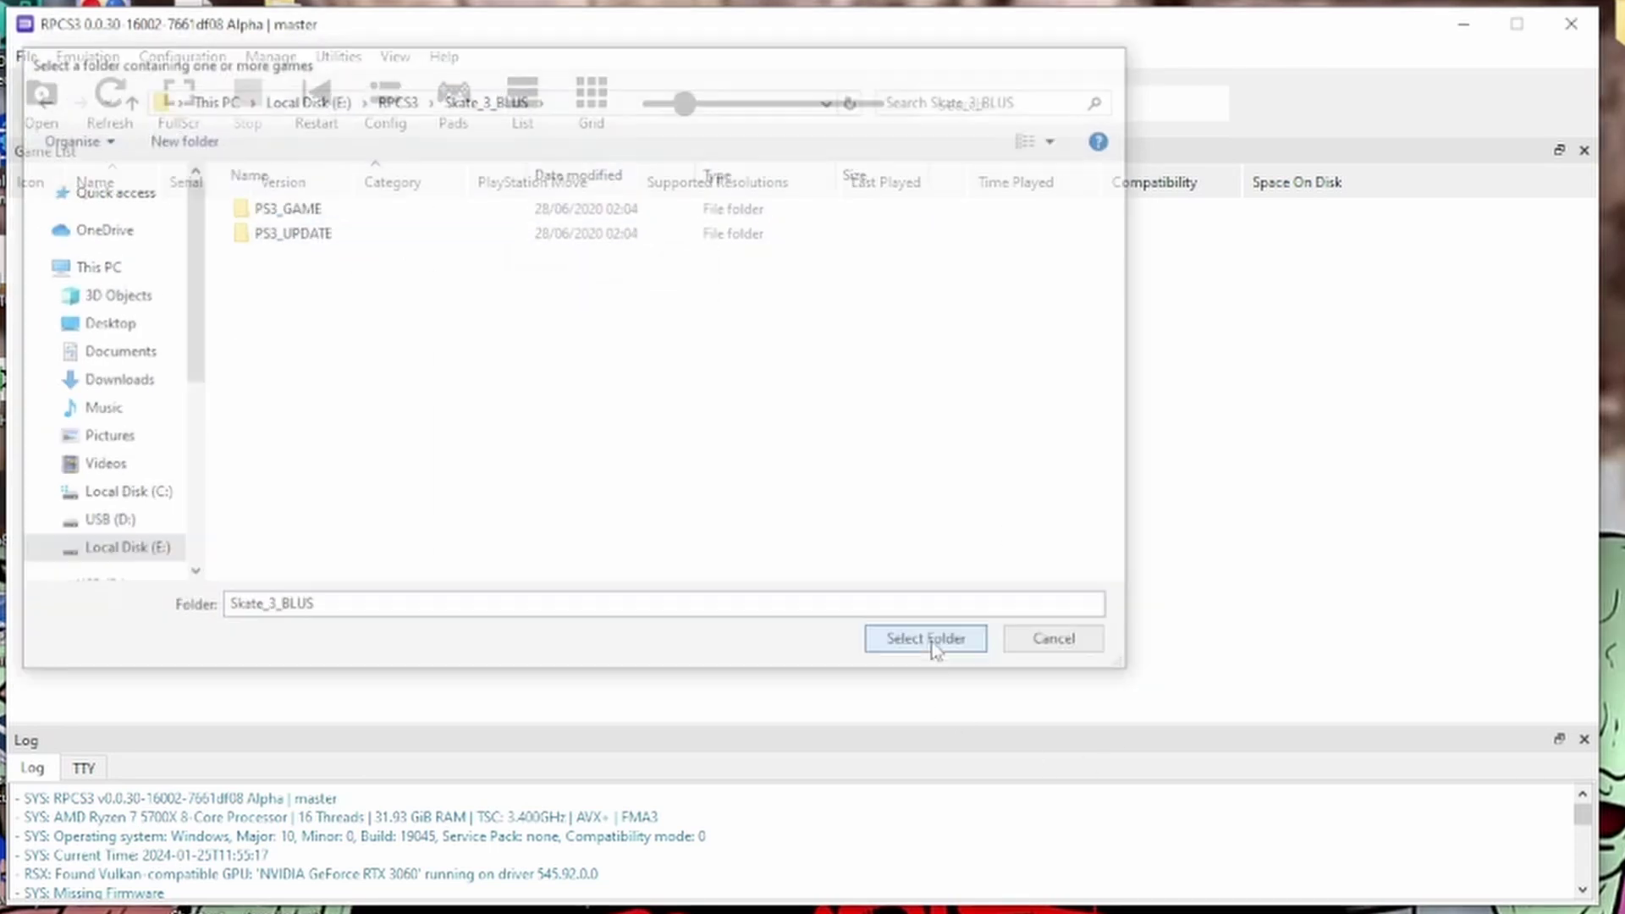
click(1091, 553)
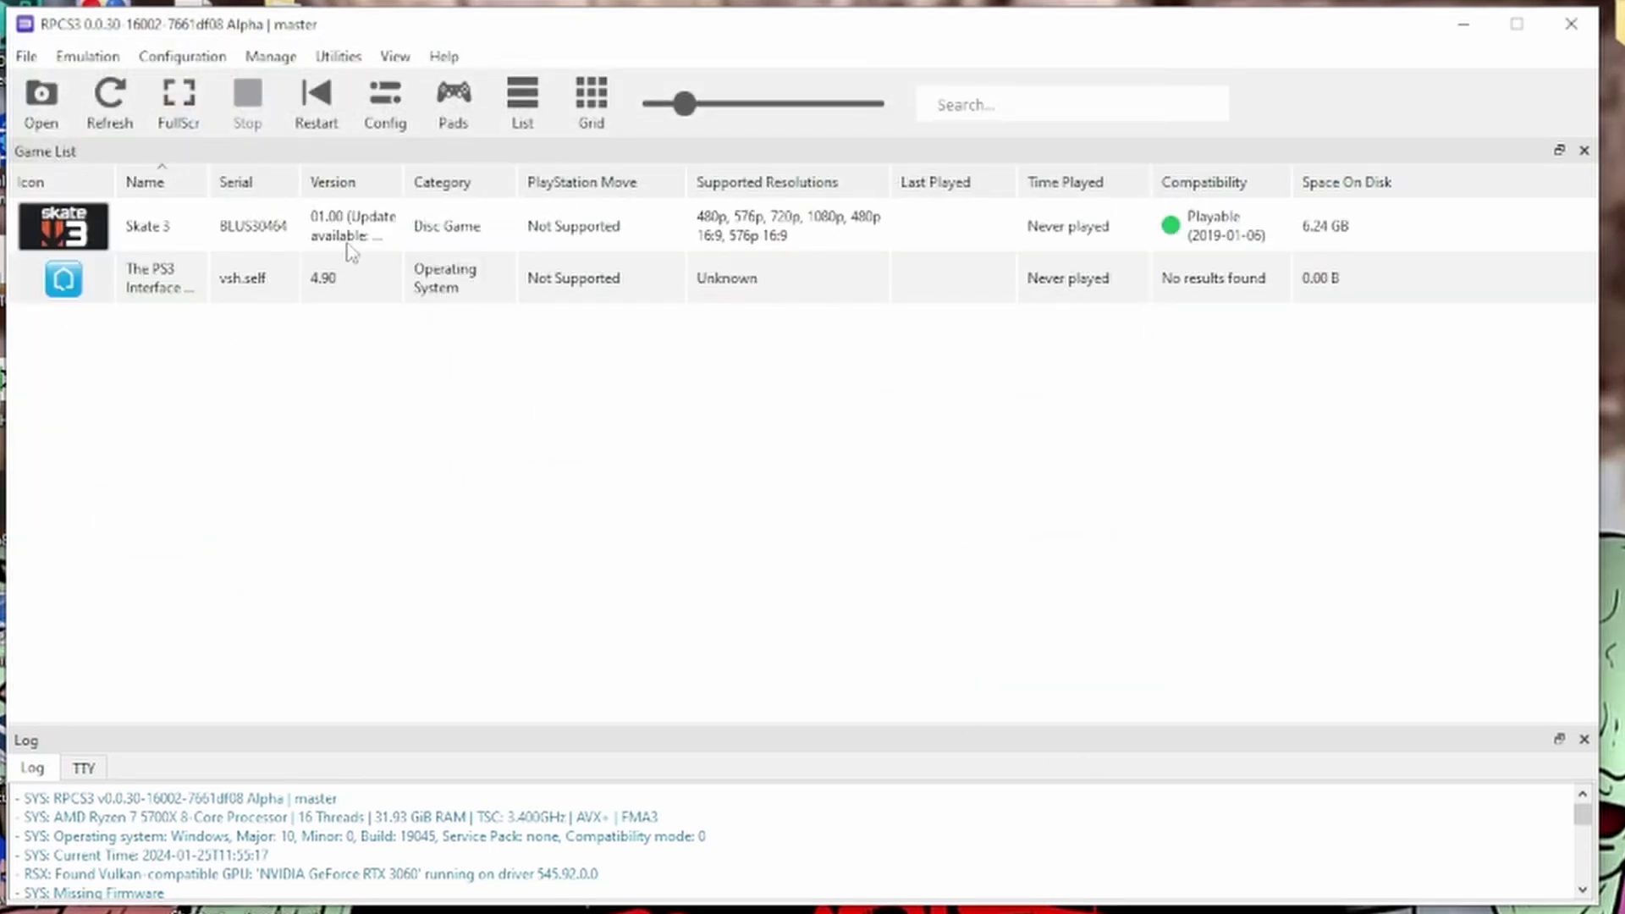
- Install the Skate 3 UP0006 update PKG from the skate 3 upd folder, then select Skate 3
click(26, 55)
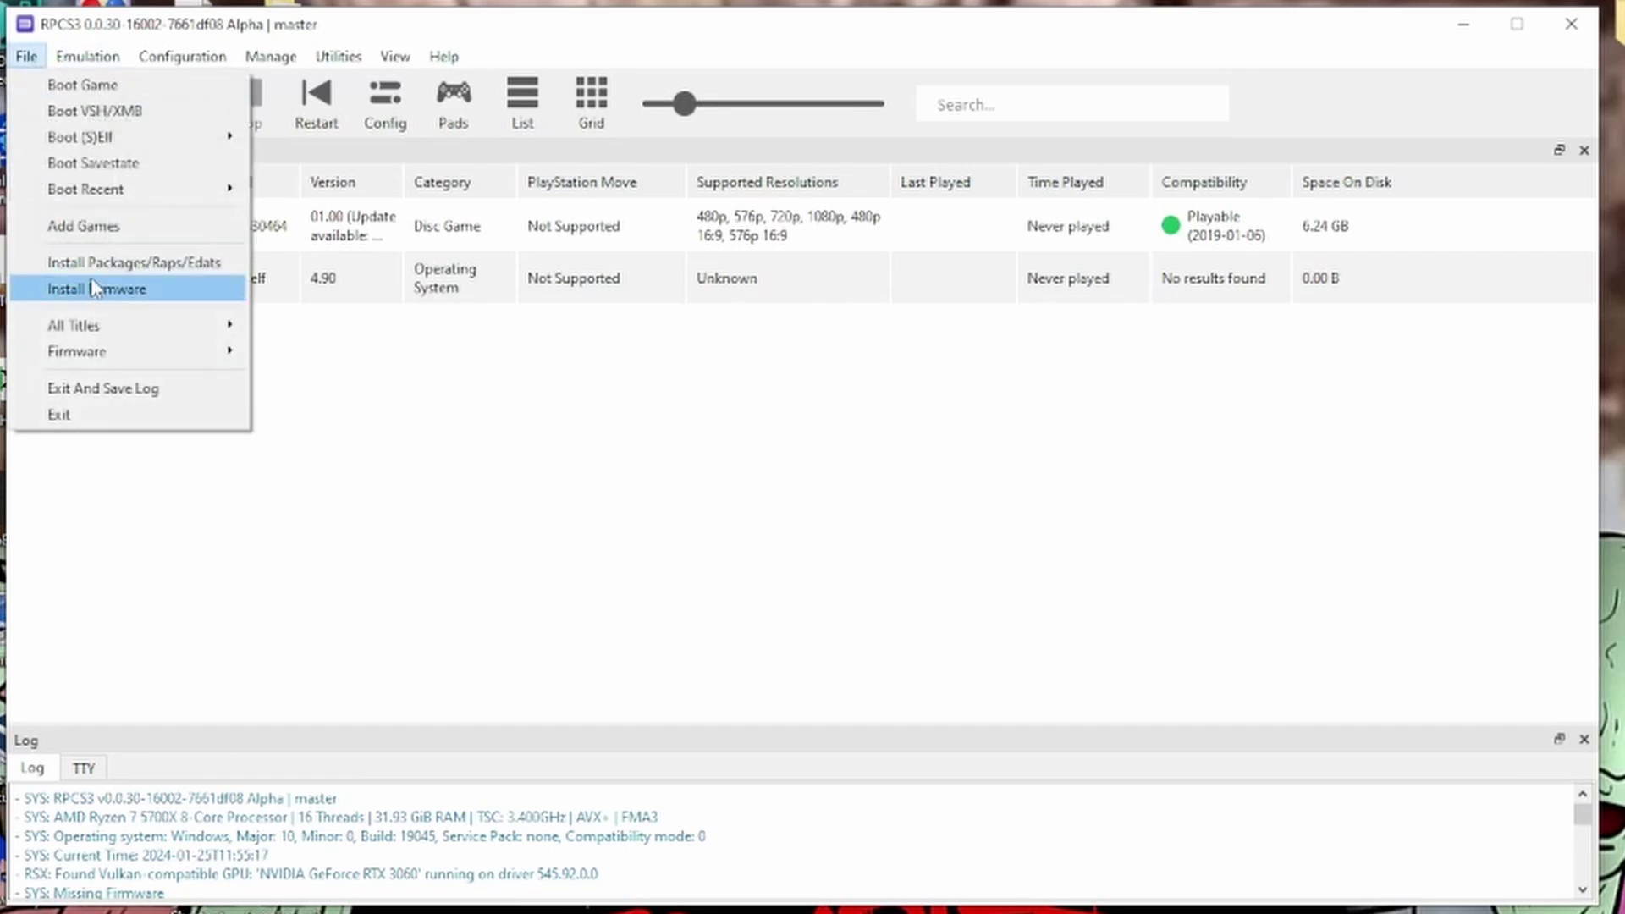
click(121, 267)
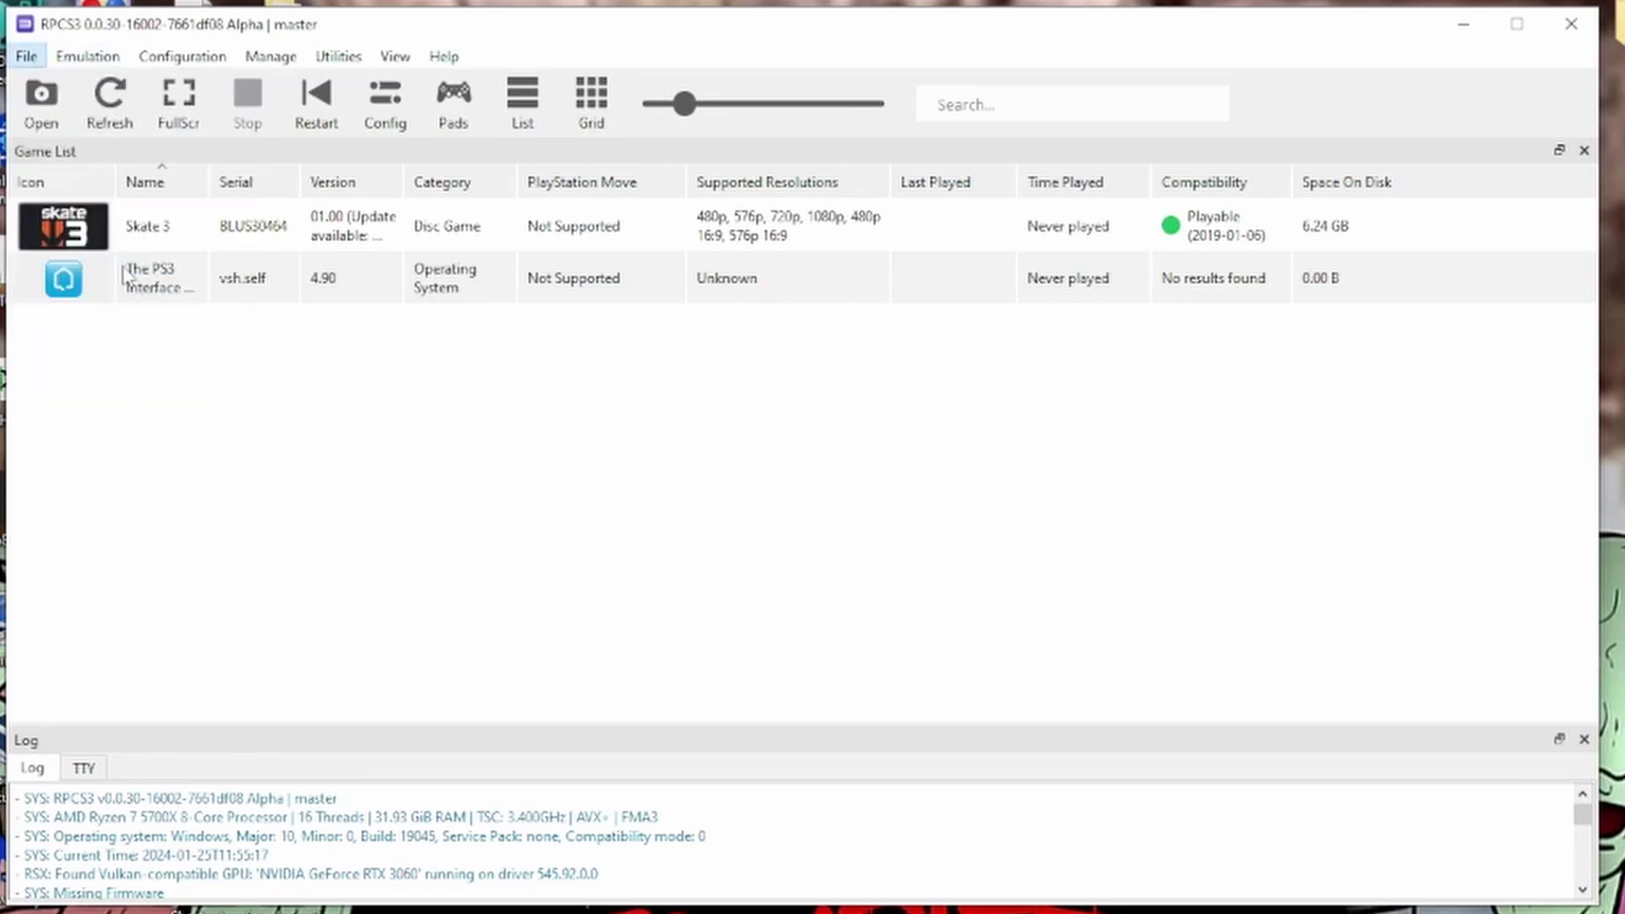
click(399, 100)
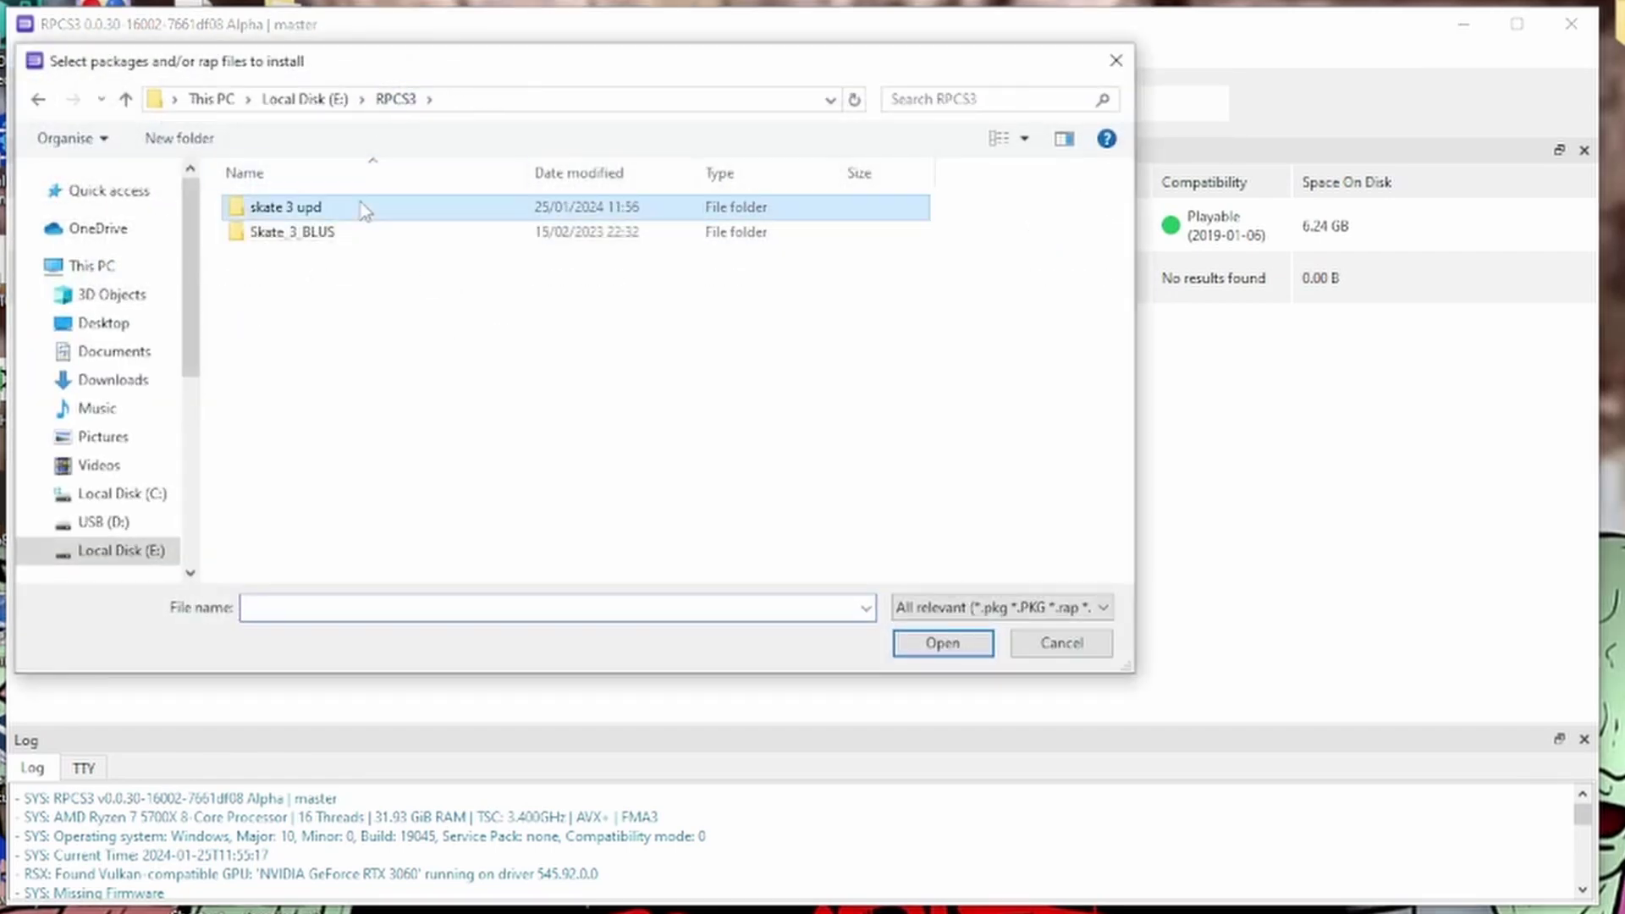
double_click(362, 207)
click(404, 209)
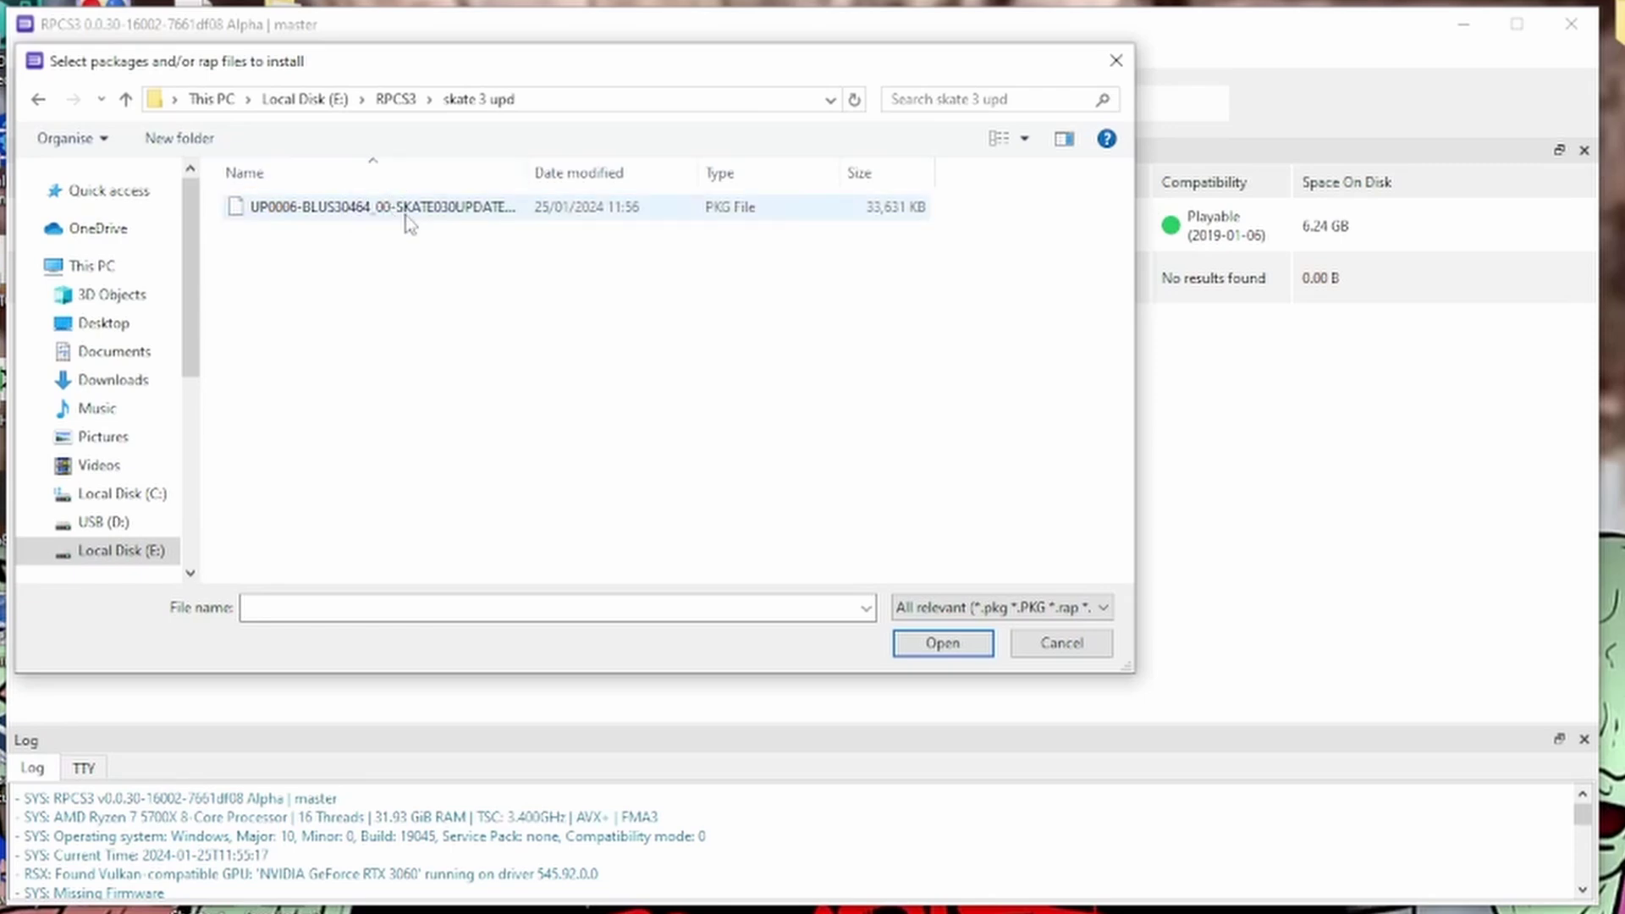
click(943, 645)
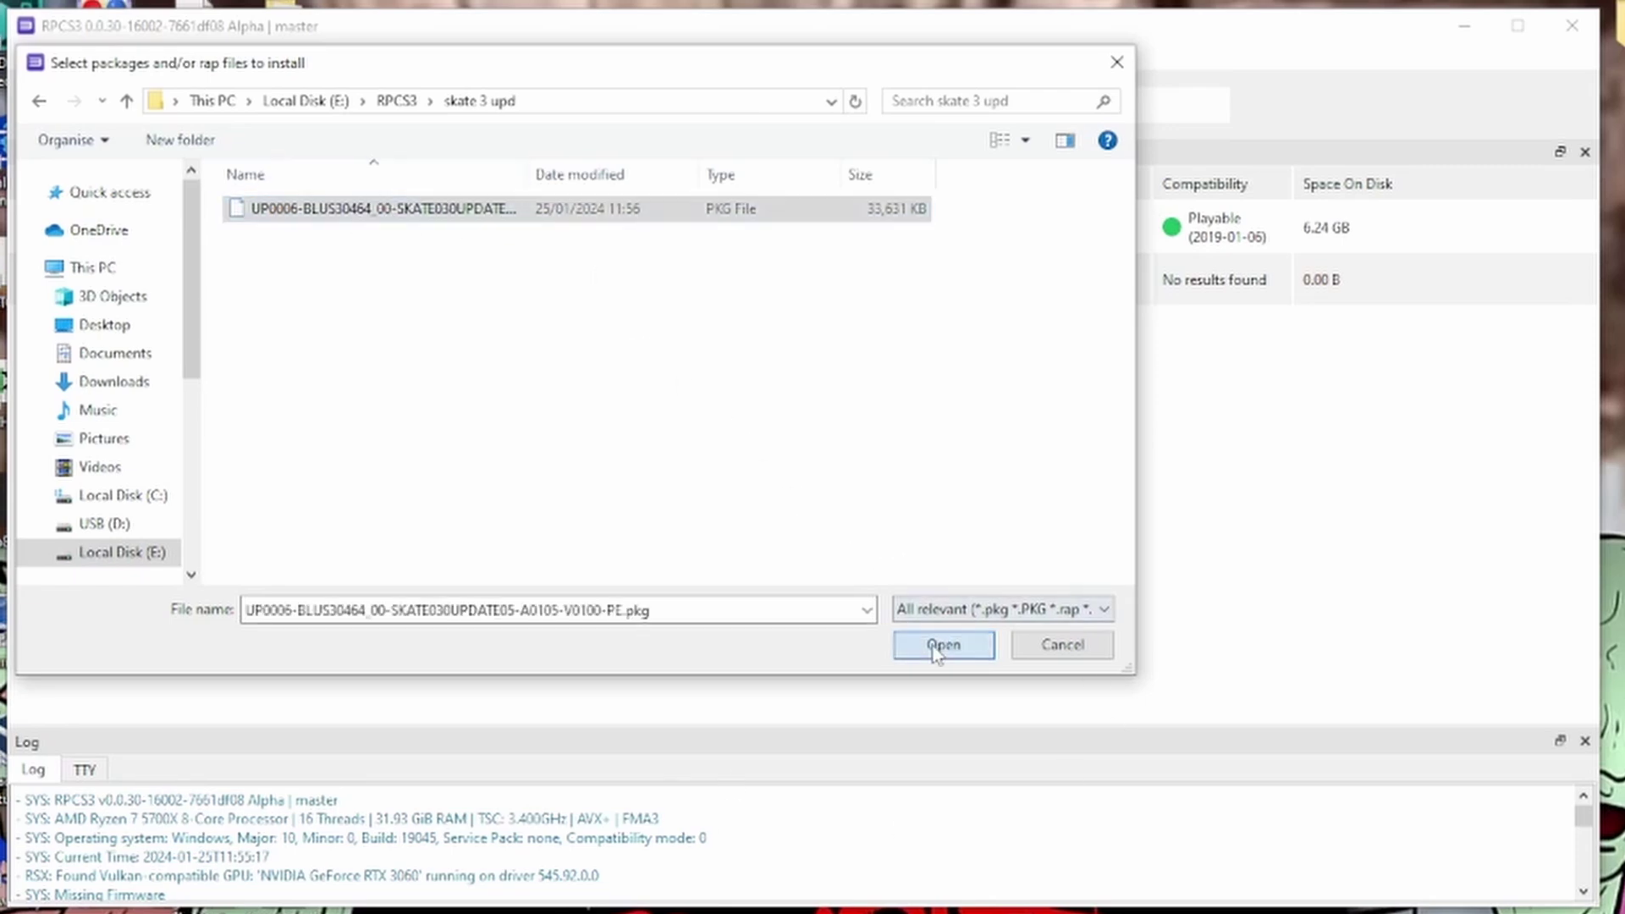
click(893, 556)
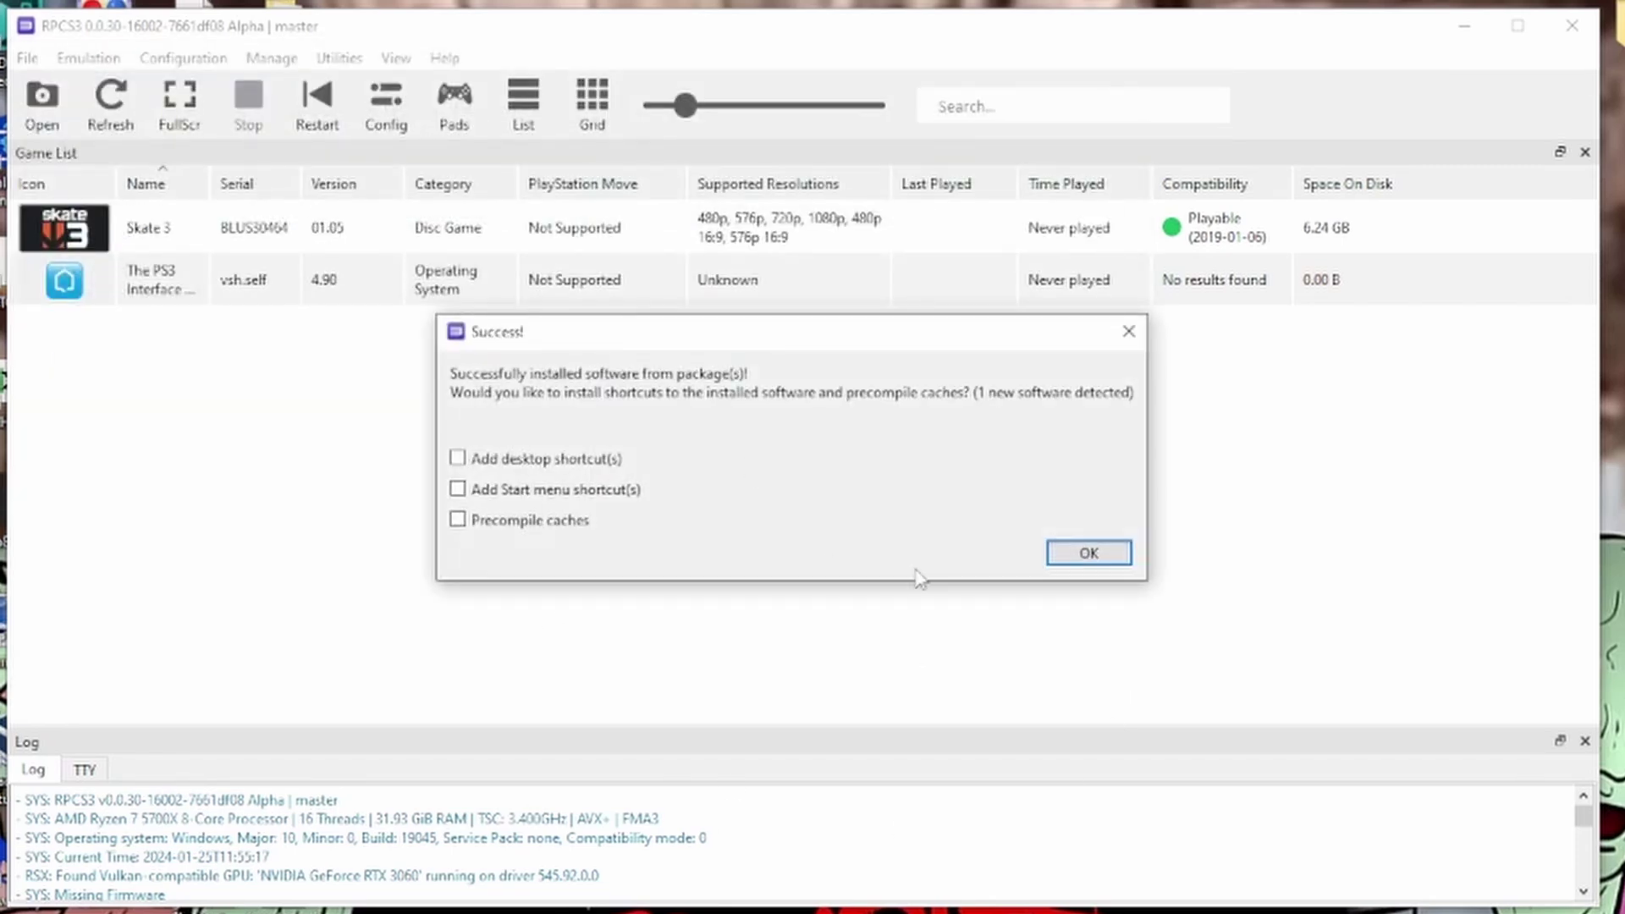
click(1073, 562)
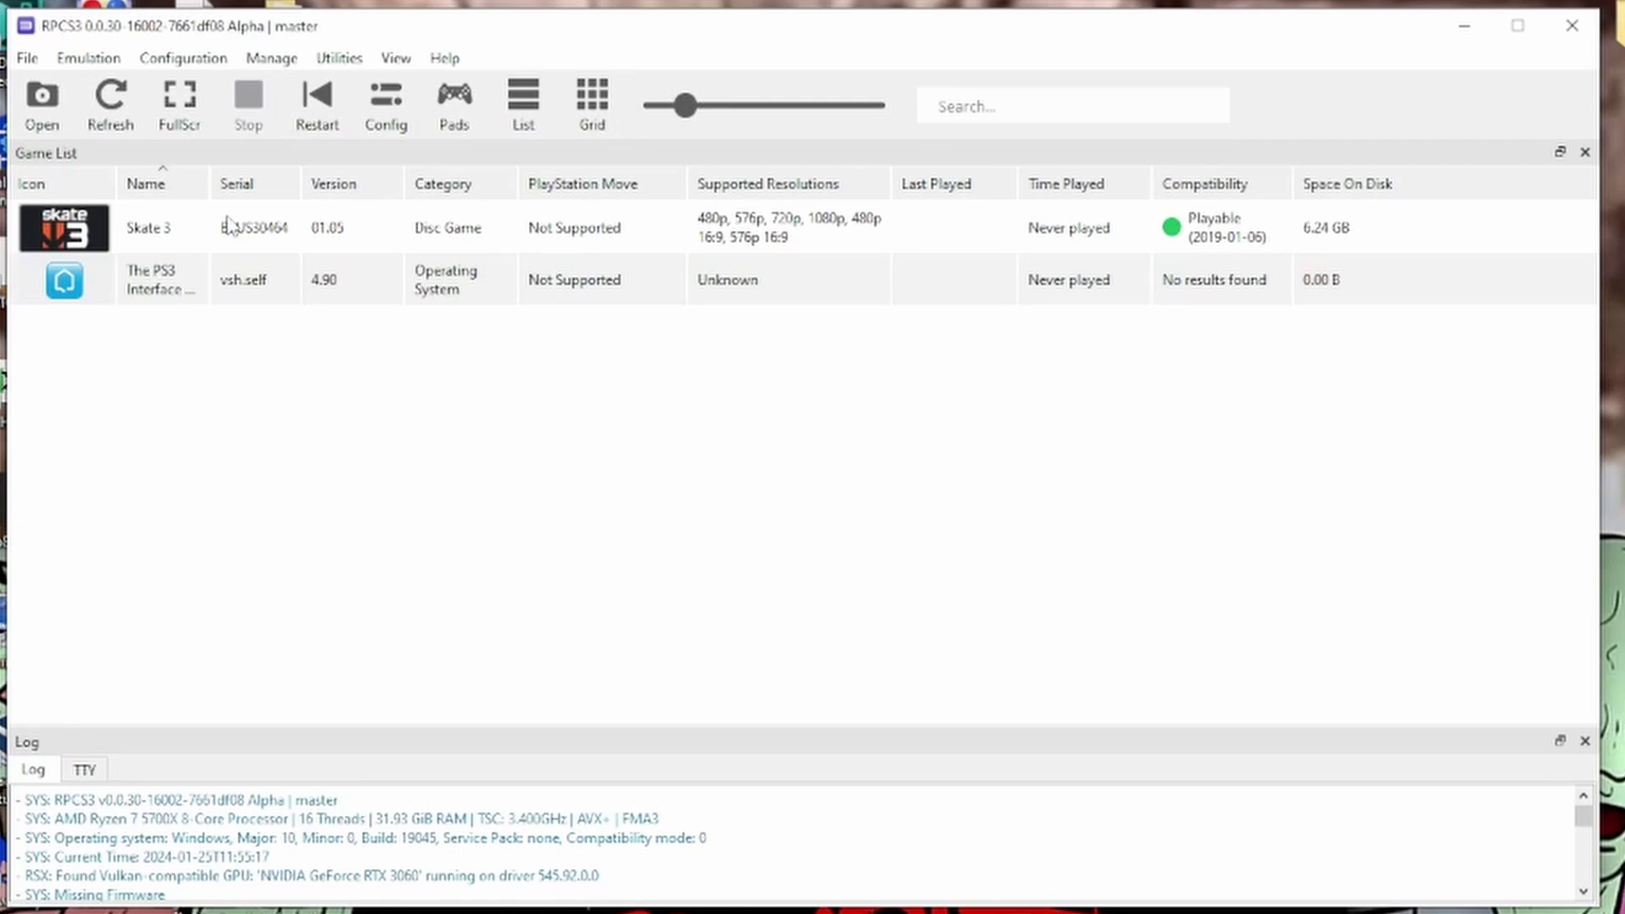
click(369, 242)
- Boot Skate 3 from the RPCS3 game list
double_click(652, 248)
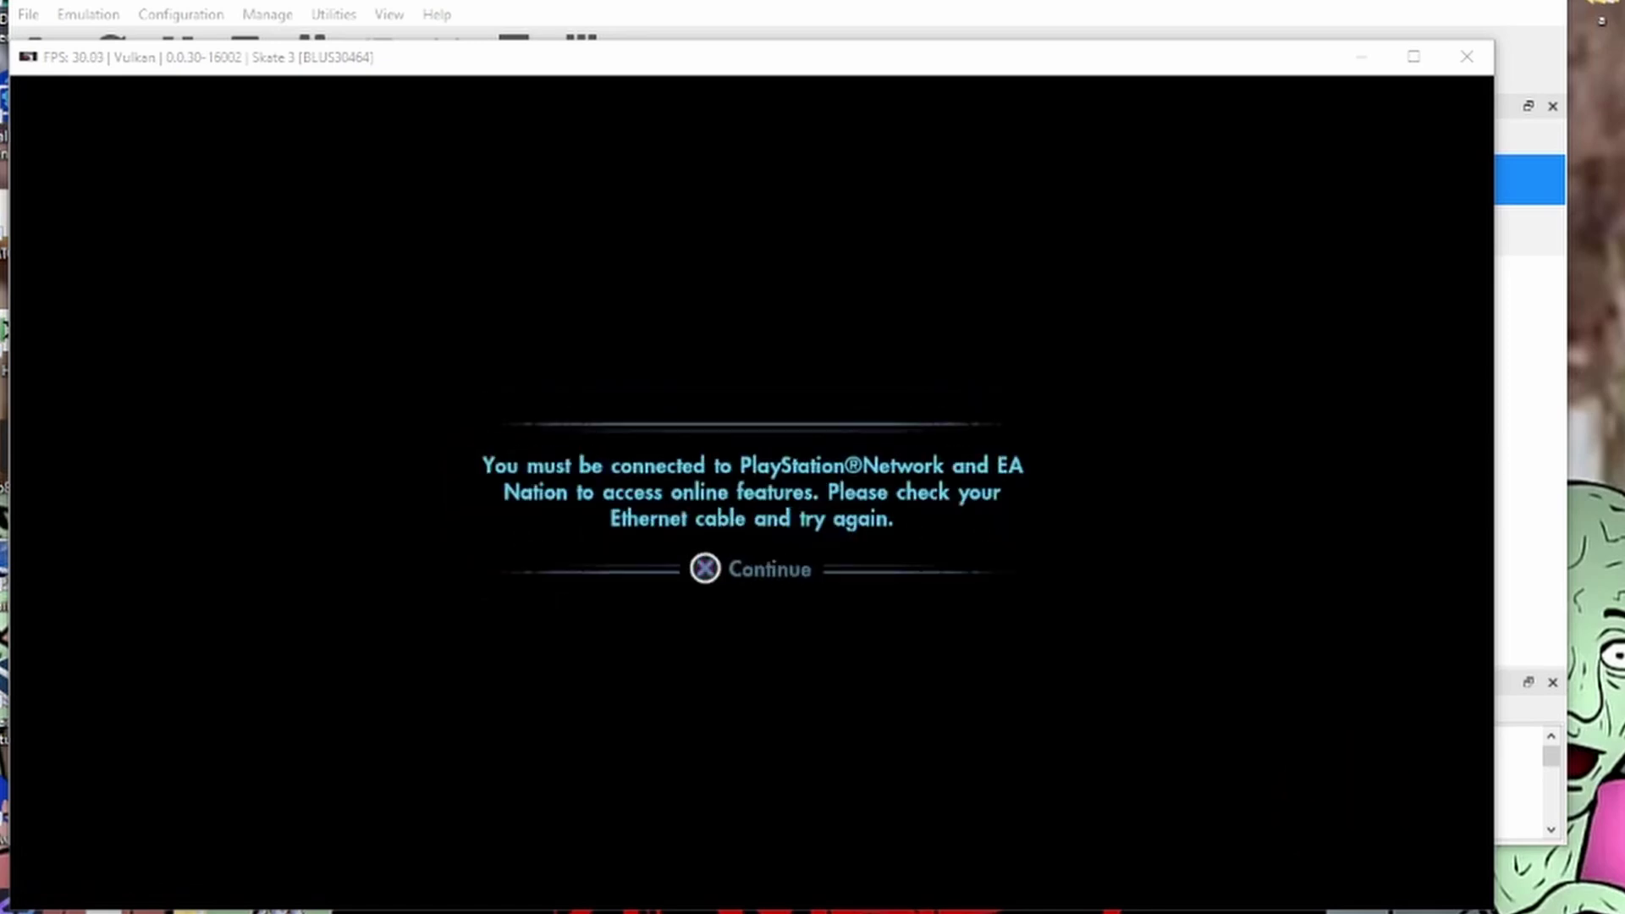
- Dismiss the online notice, run the Skate 3 RPCS3 Save Editor, and tick Unlock All under Extras
key(z)
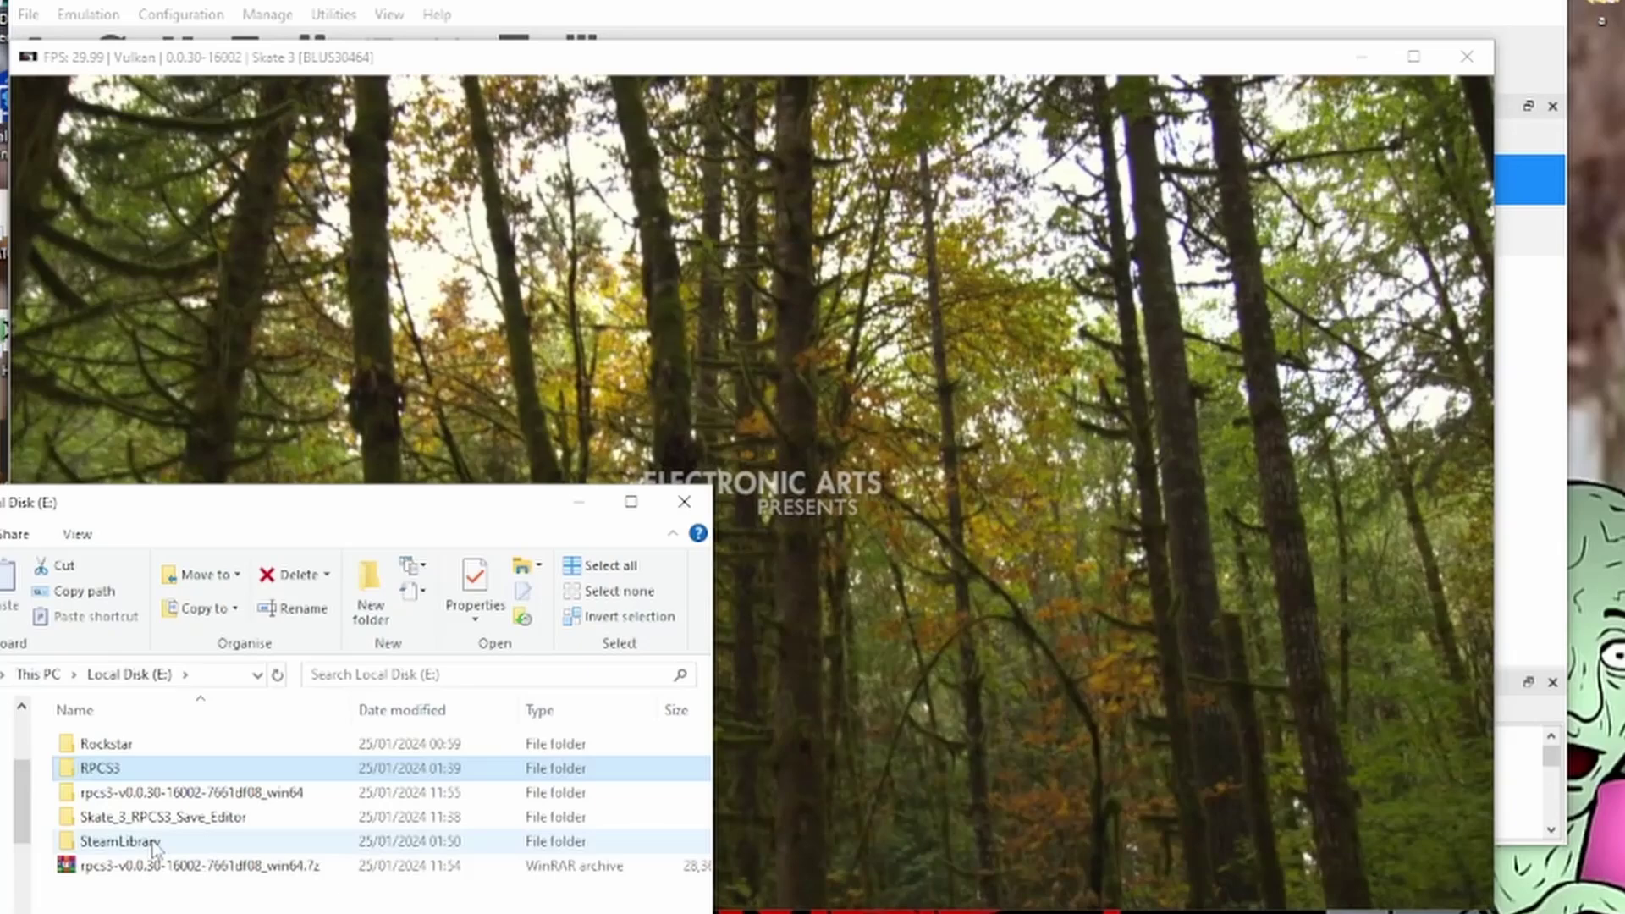
double_click(157, 818)
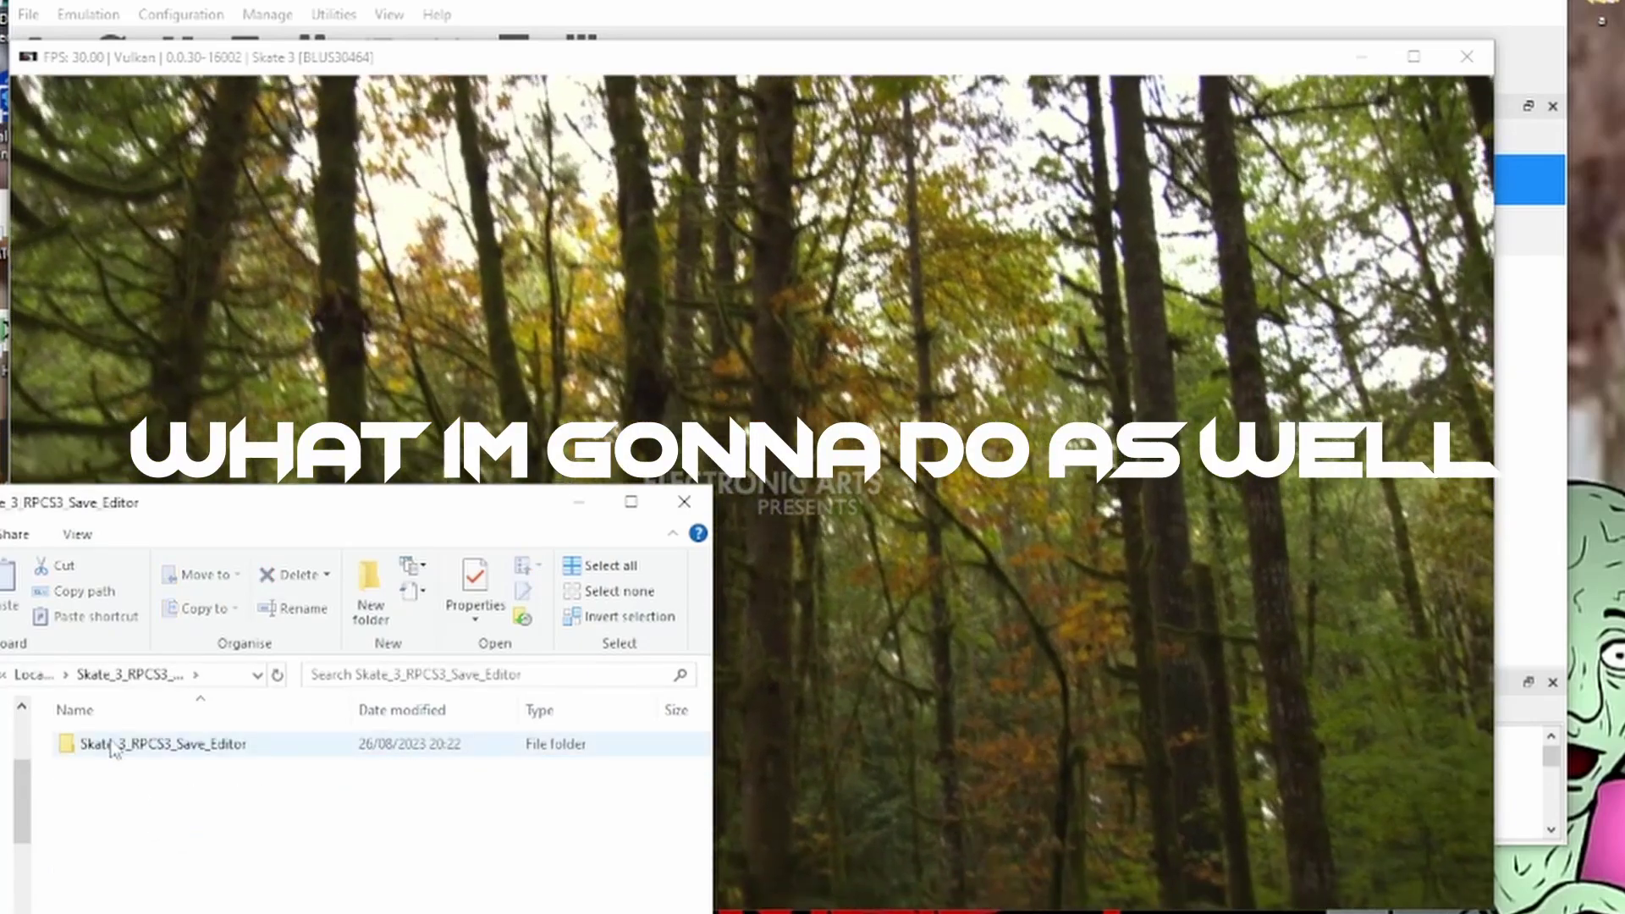
double_click(113, 745)
double_click(127, 817)
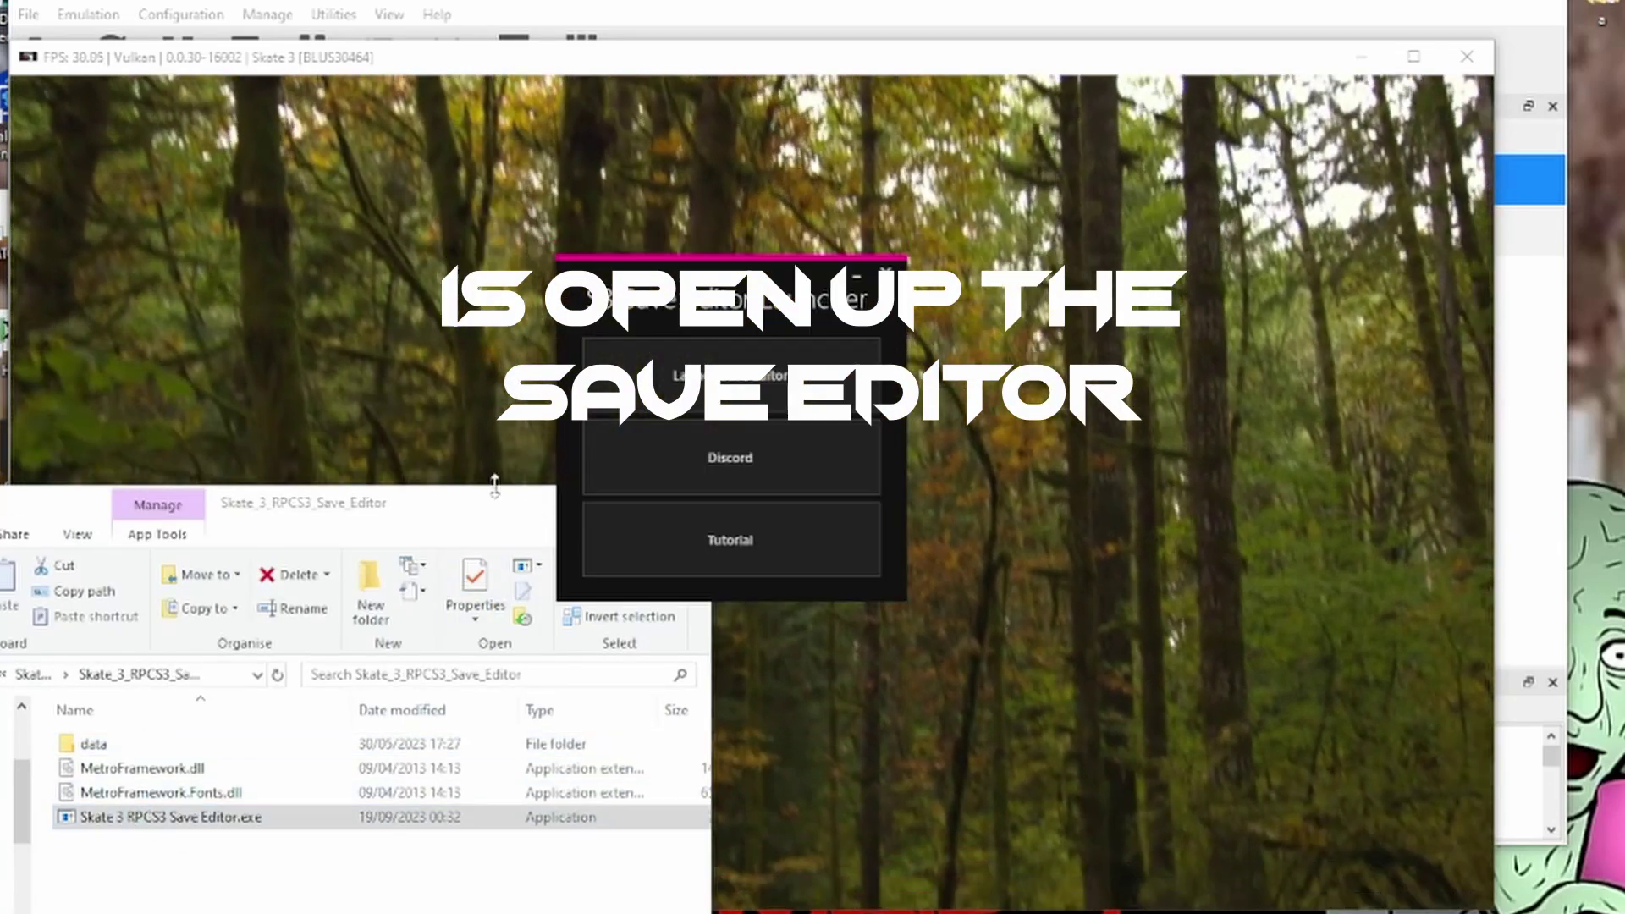
click(646, 408)
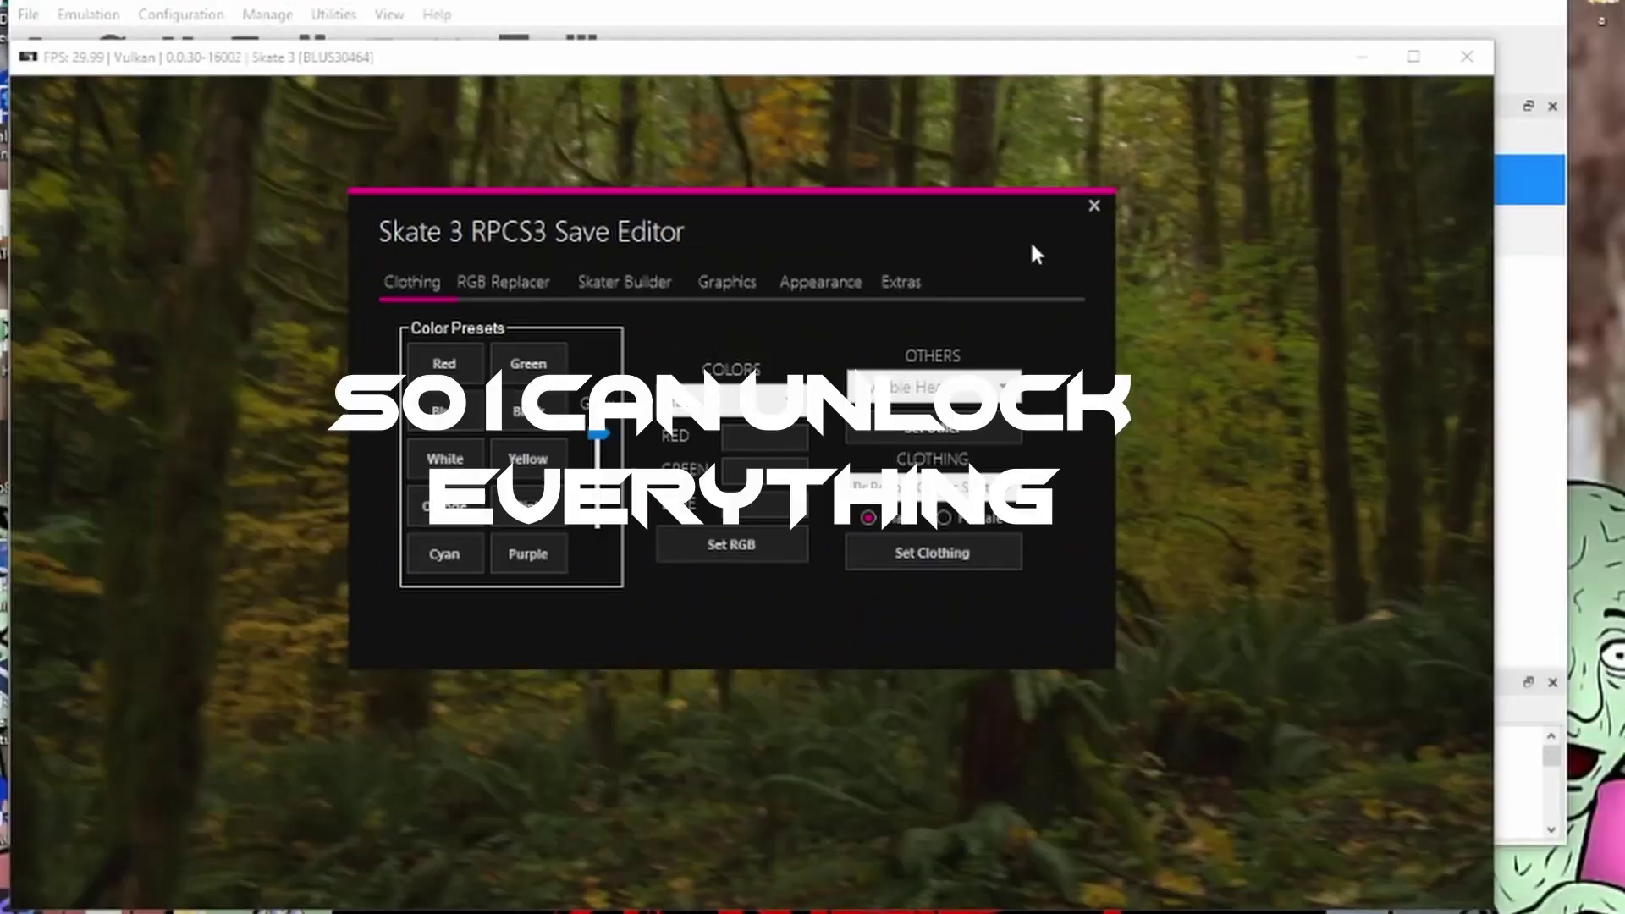
click(901, 282)
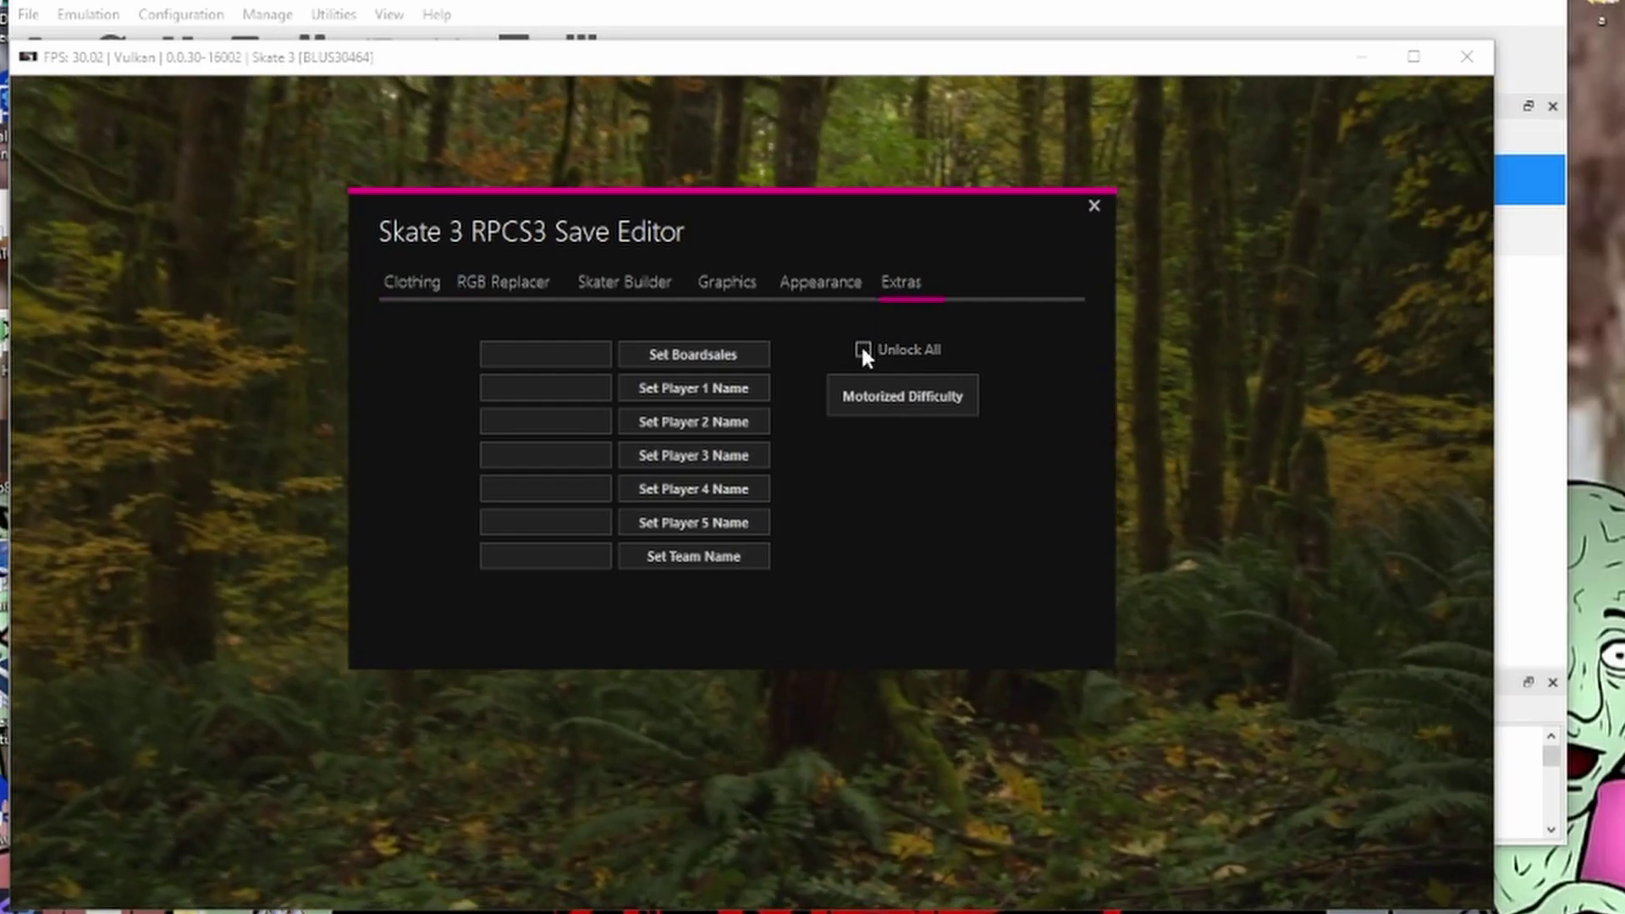
click(863, 350)
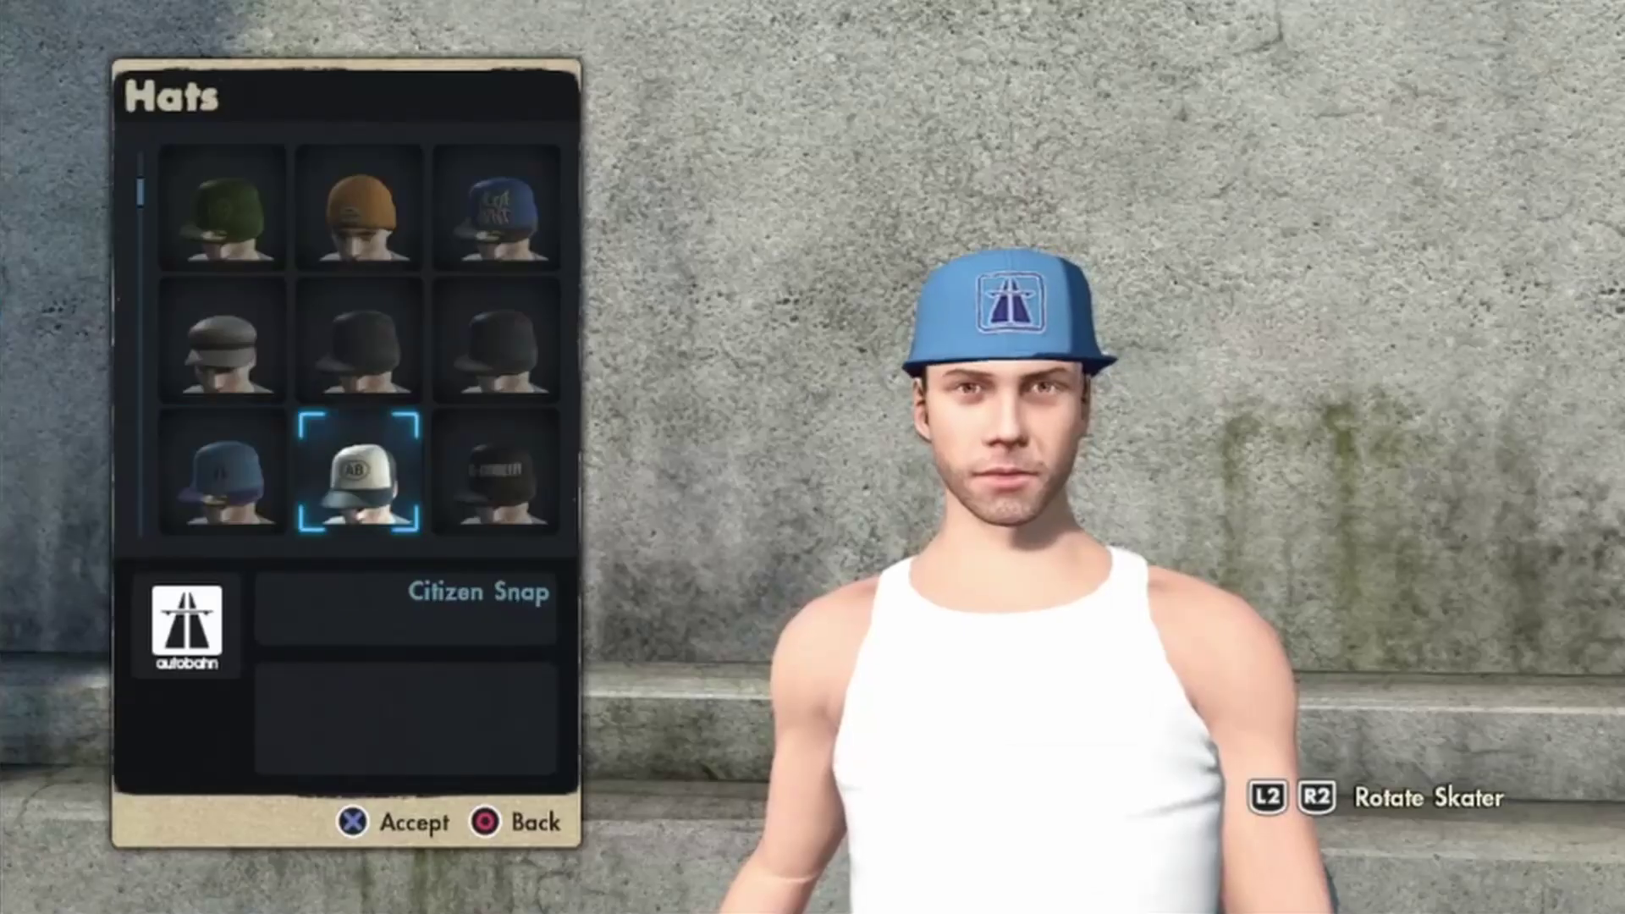
- Browse the unlocked hats in-game, trying the green New Era Raw Dog and New Era ODH caps
key(Up)
key(Up)
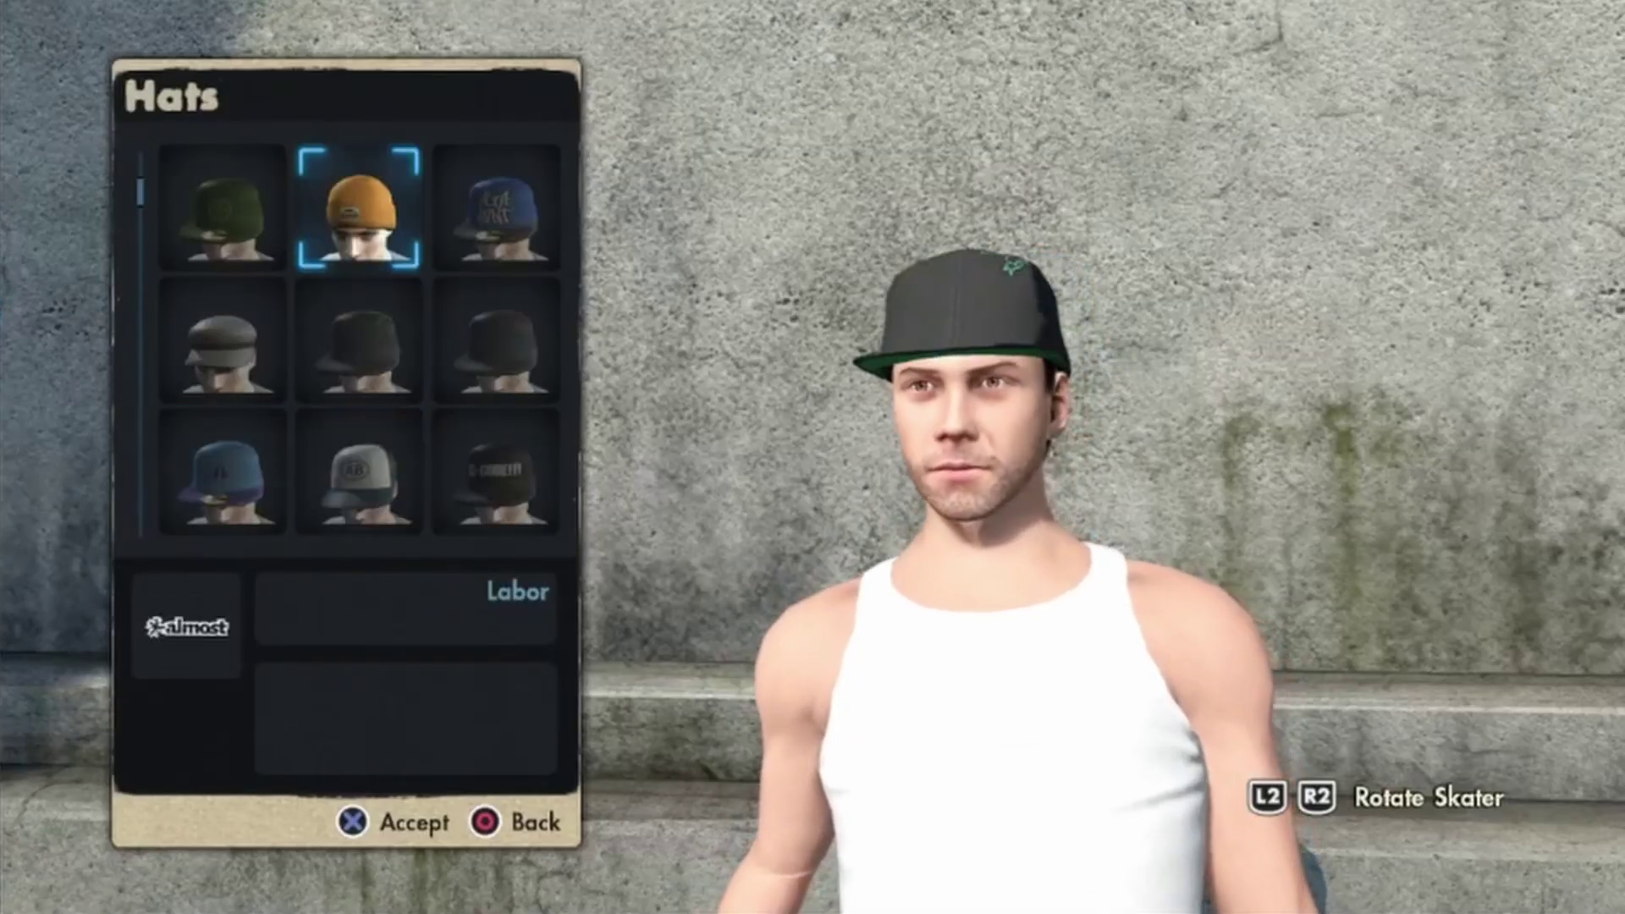
key(Left)
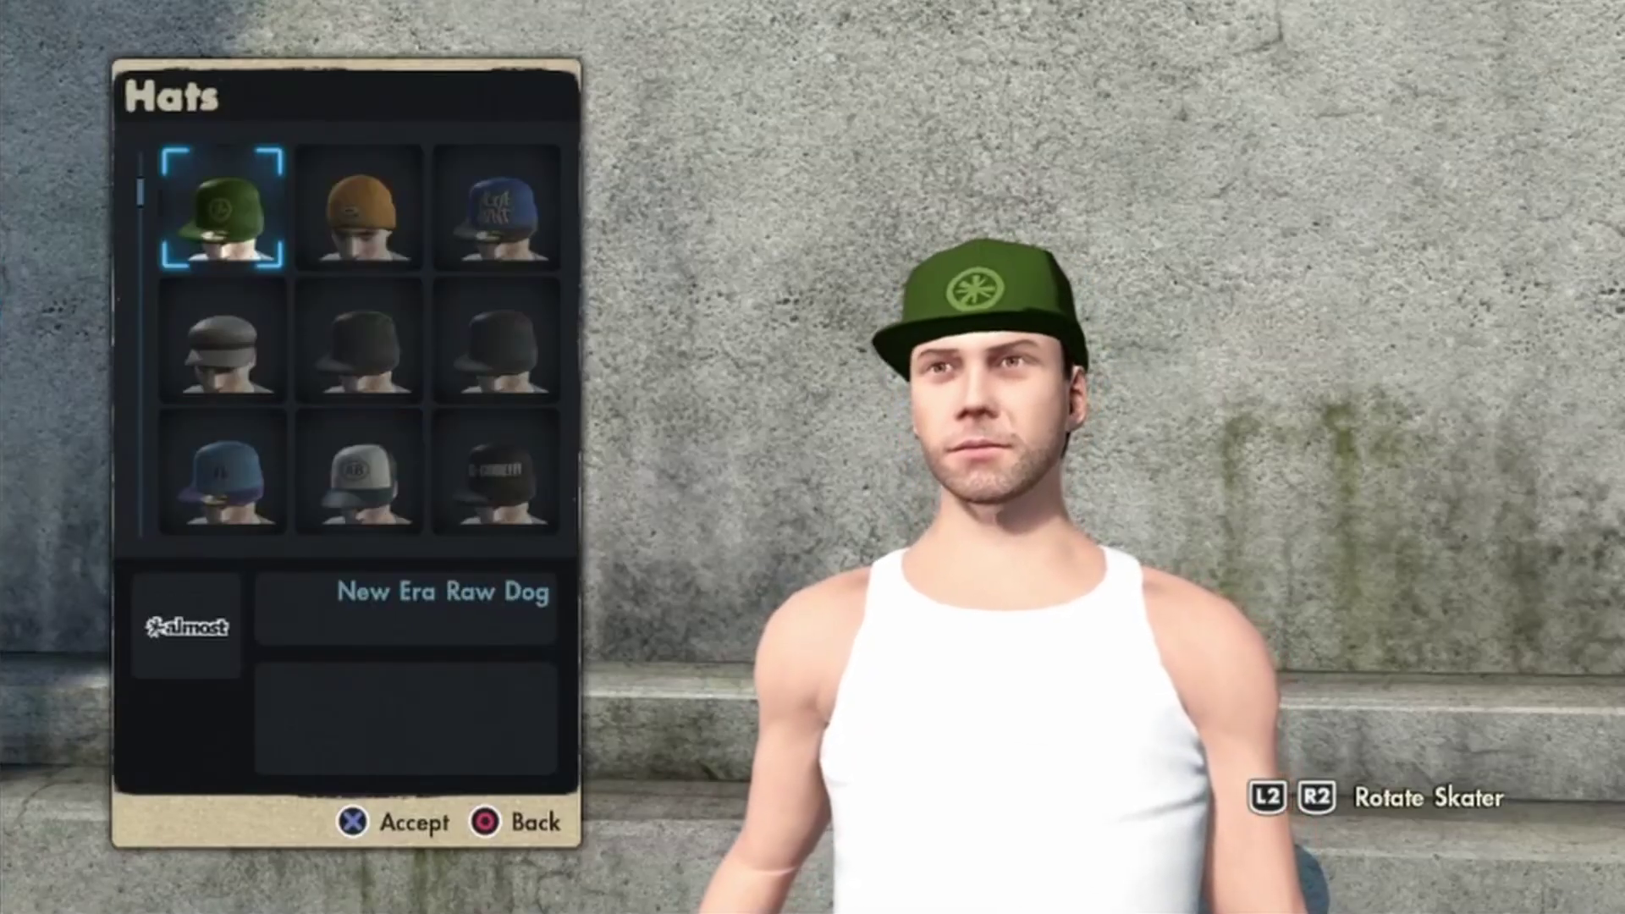
key(Right)
key(Right)
key(Down)
key(Down)
key(Down)
key(Left)
key(Down)
key(Left)
key(Up)
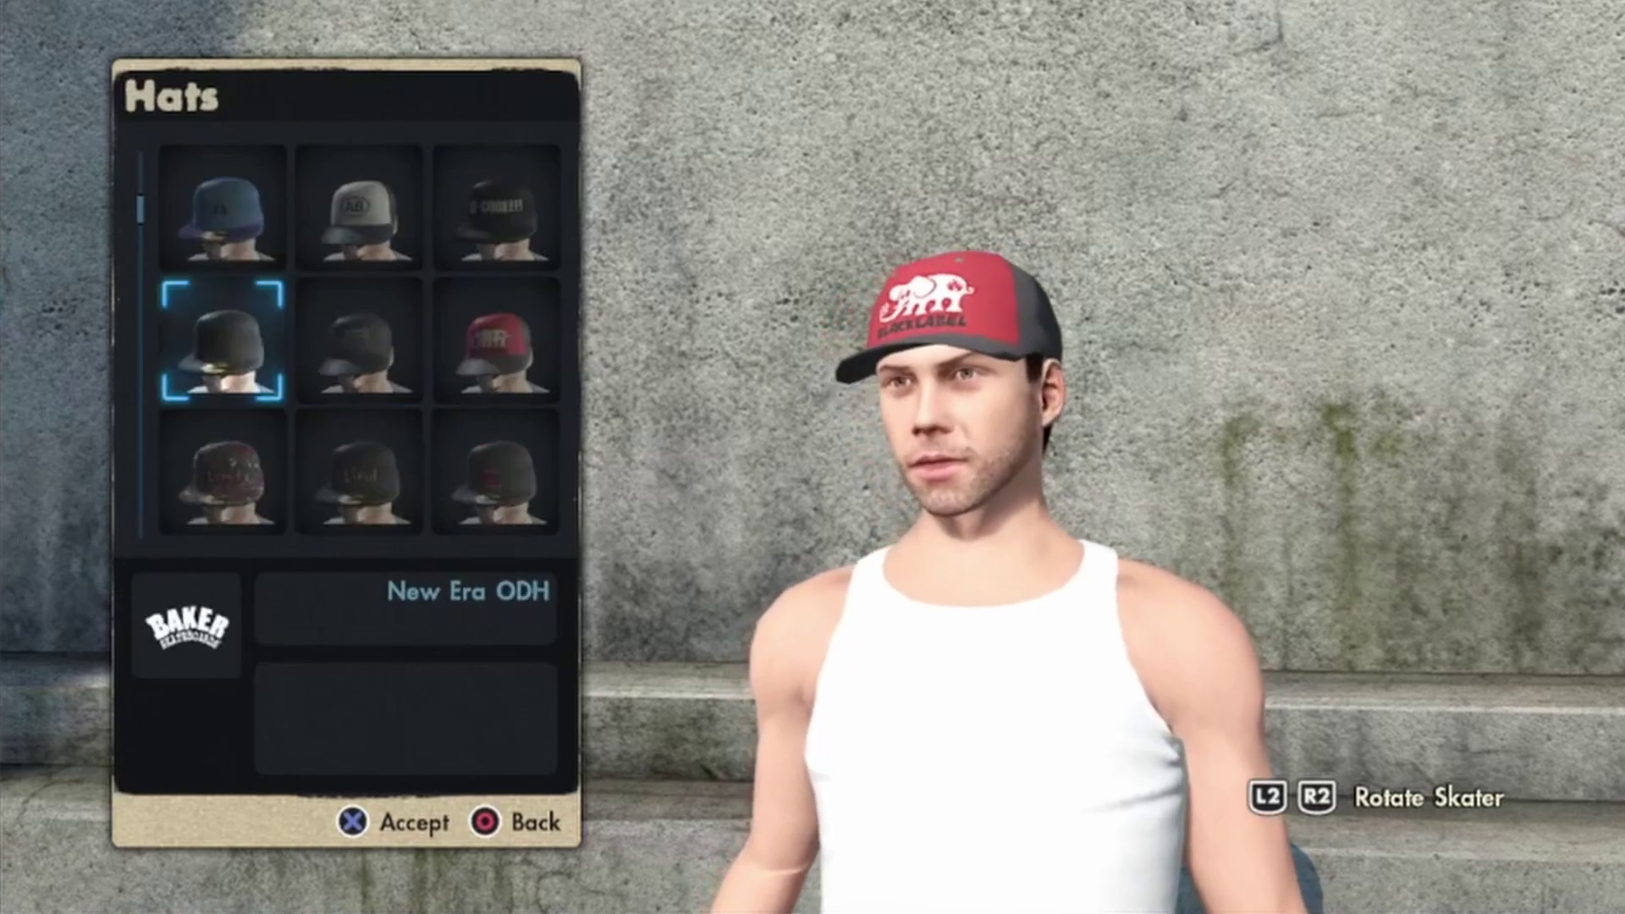
- Move to the New Era GNR cap, skip the intro cutscene, and decline Coach Frank's tutorial
key(Down)
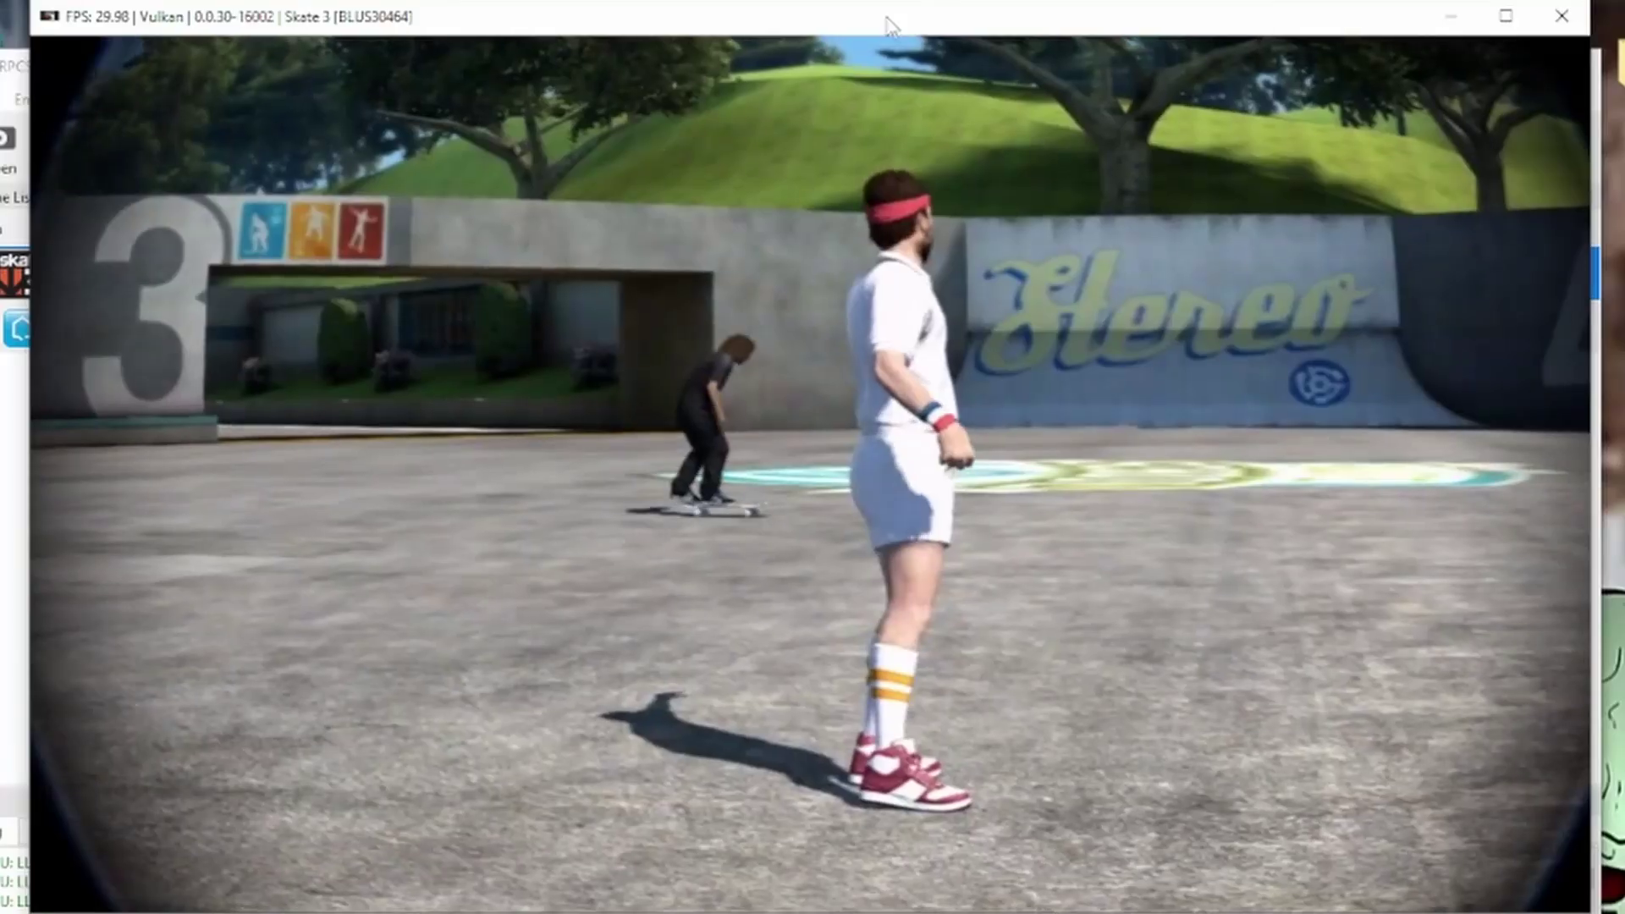
key(Return)
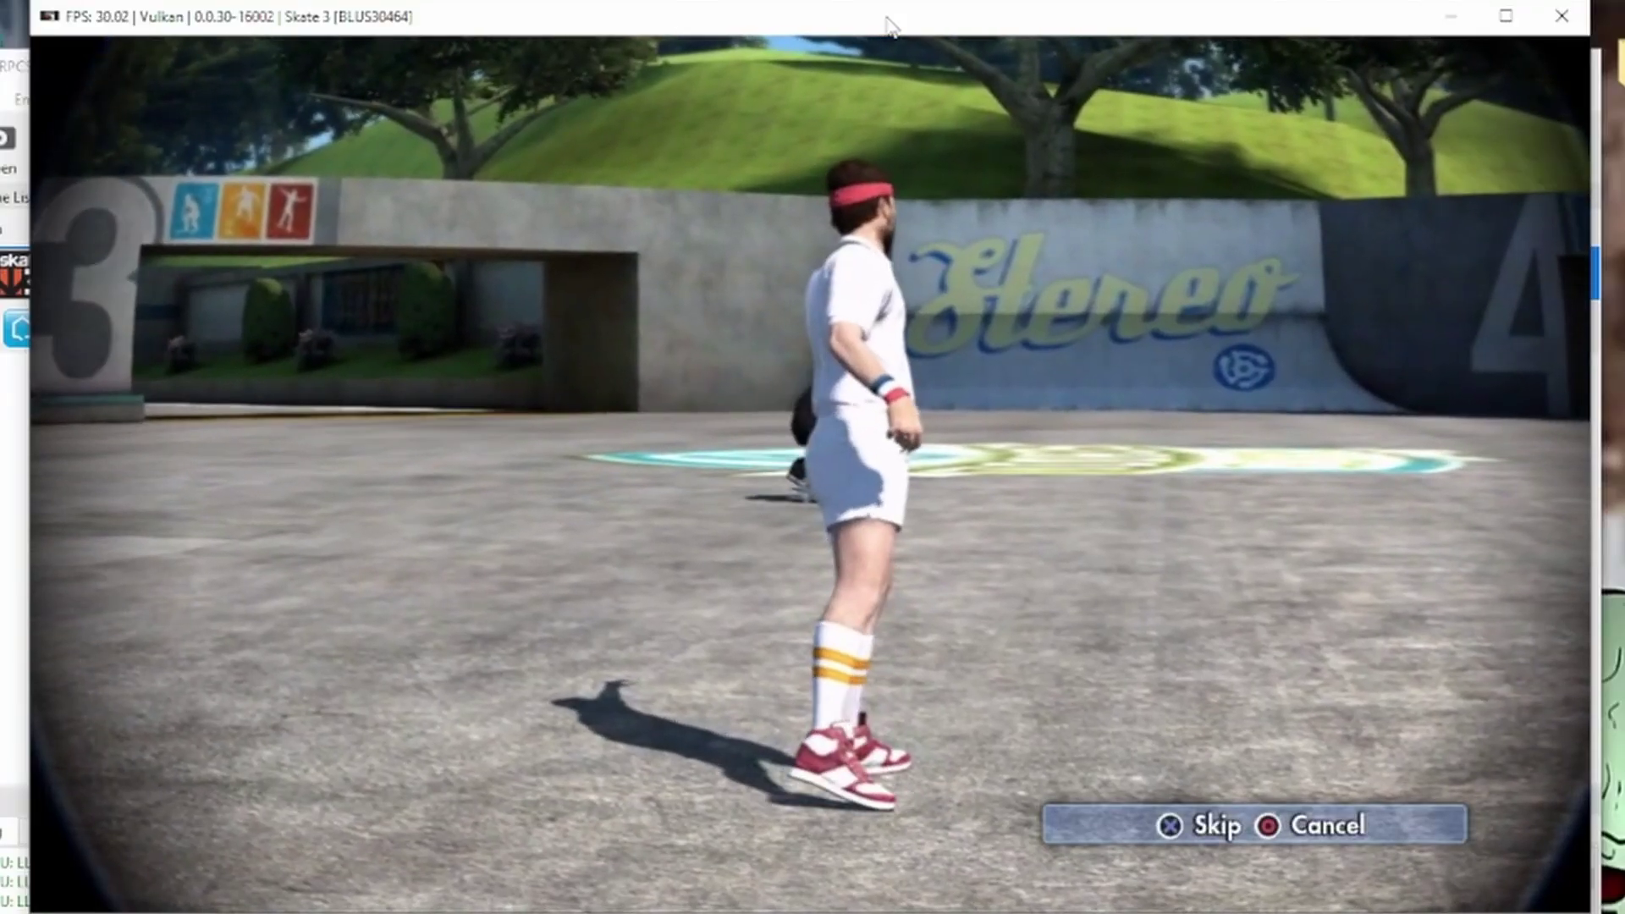
key(x)
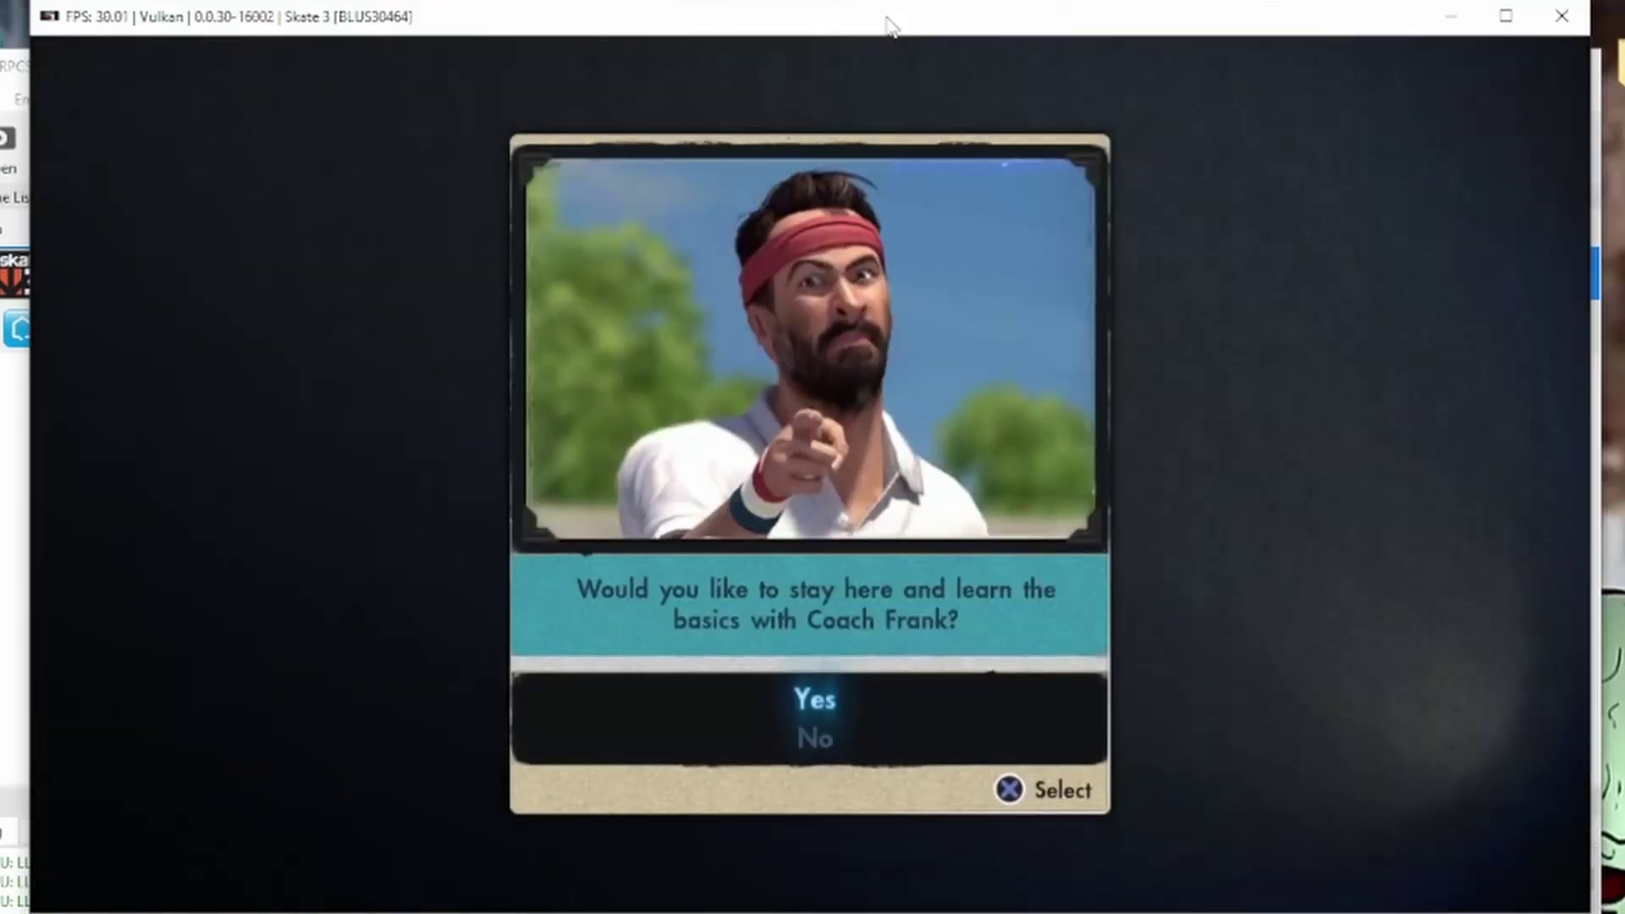
key(x)
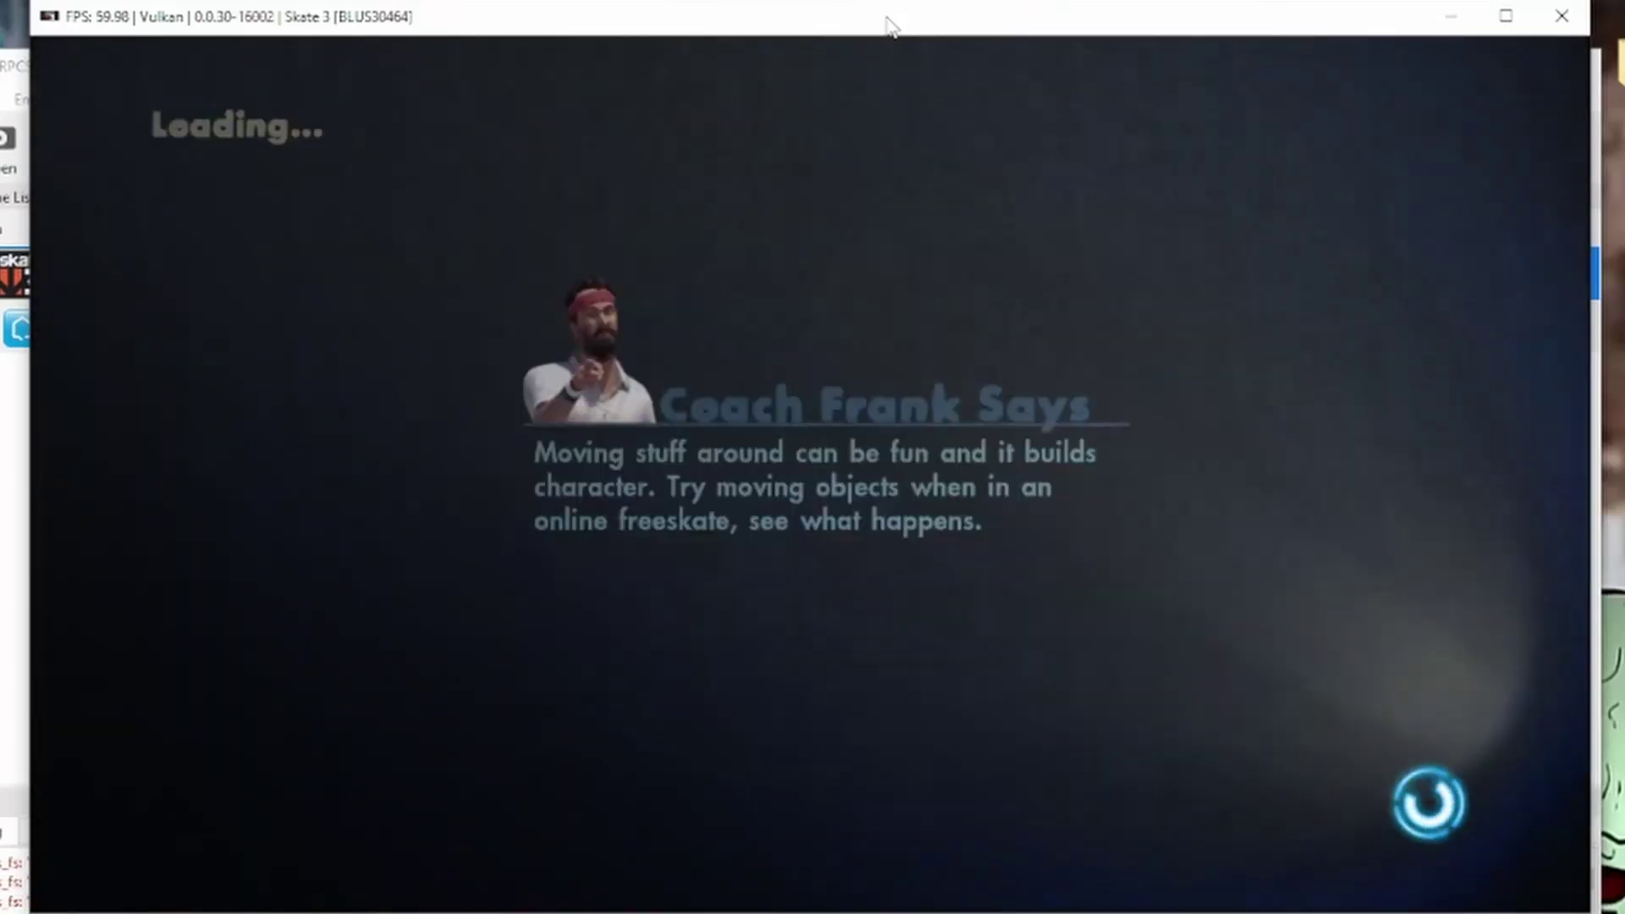